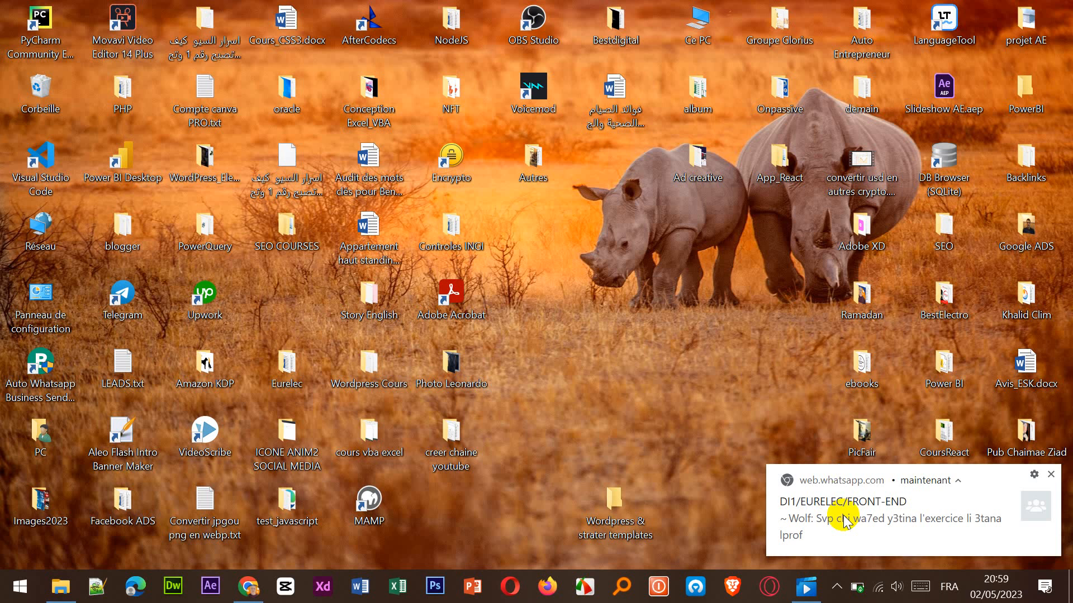
Dismiss the desktop notification, switch to Chrome and load google.com in a new tab.
{"action": "left_click", "coordinate": [1055, 470]}
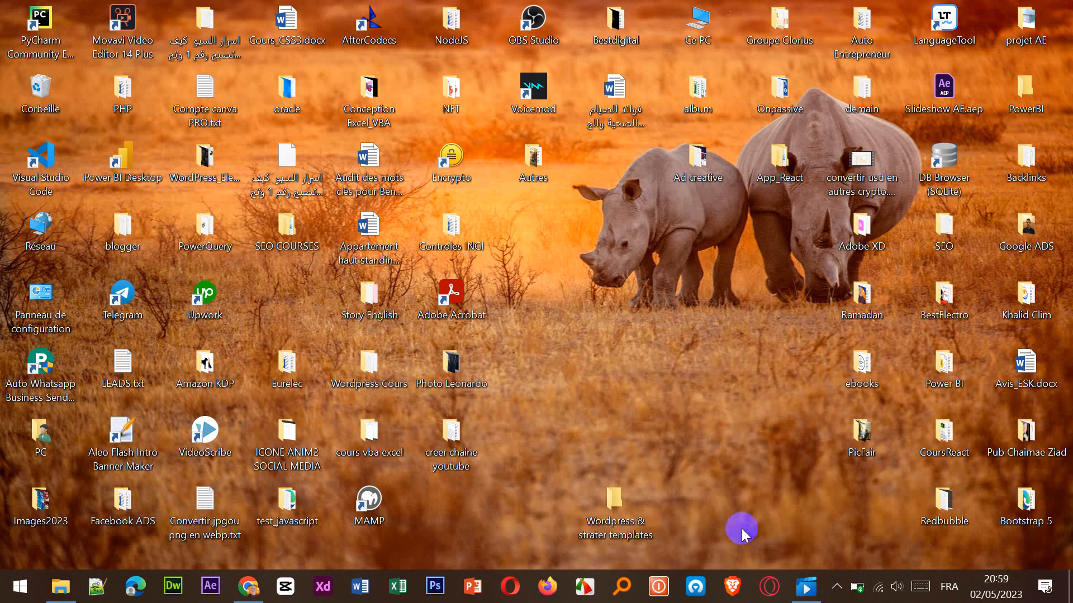
{"action": "left_click", "coordinate": [250, 587]}
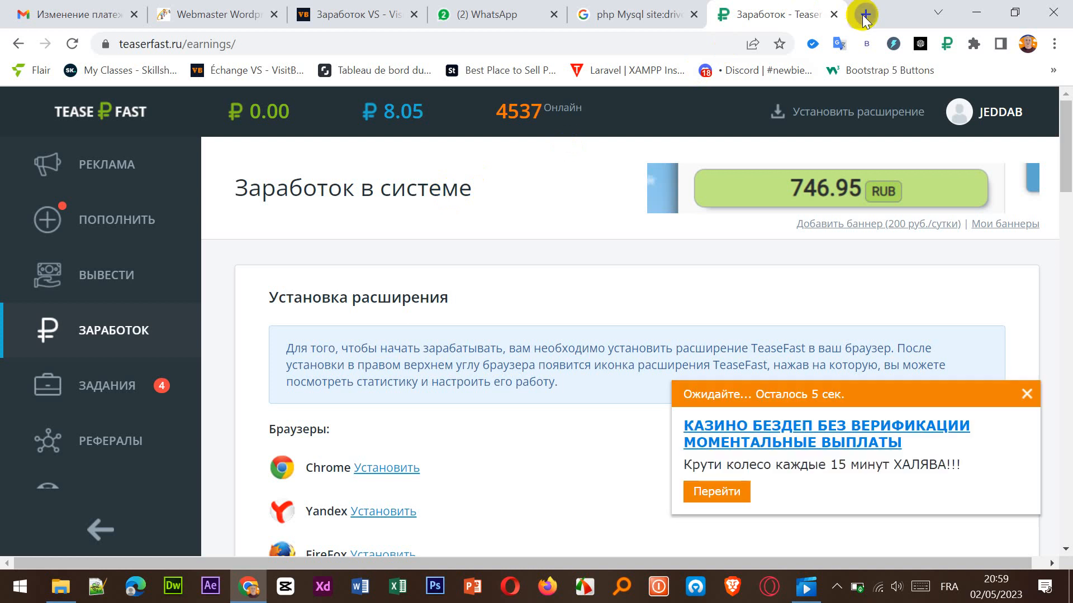
{"action": "left_click", "coordinate": [865, 15]}
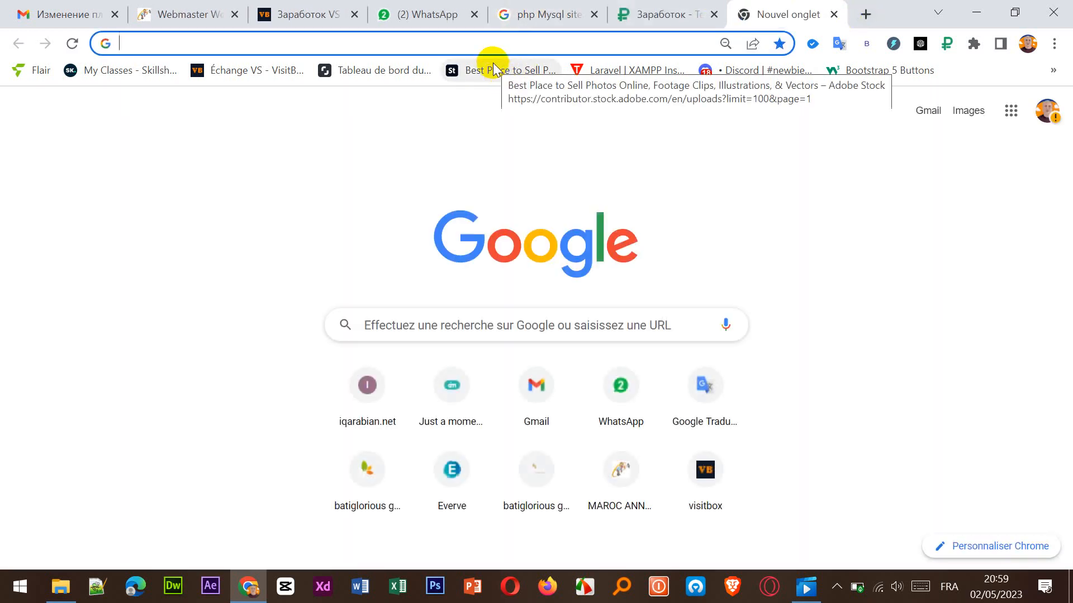
{"action": "type", "text": "google"}
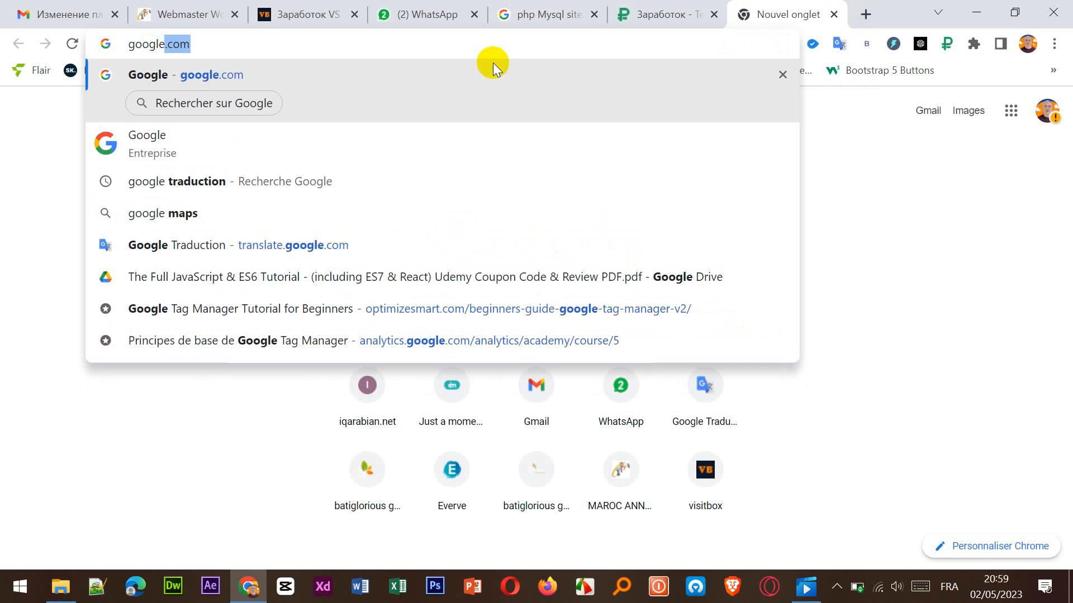
{"action": "key", "text": "Return"}
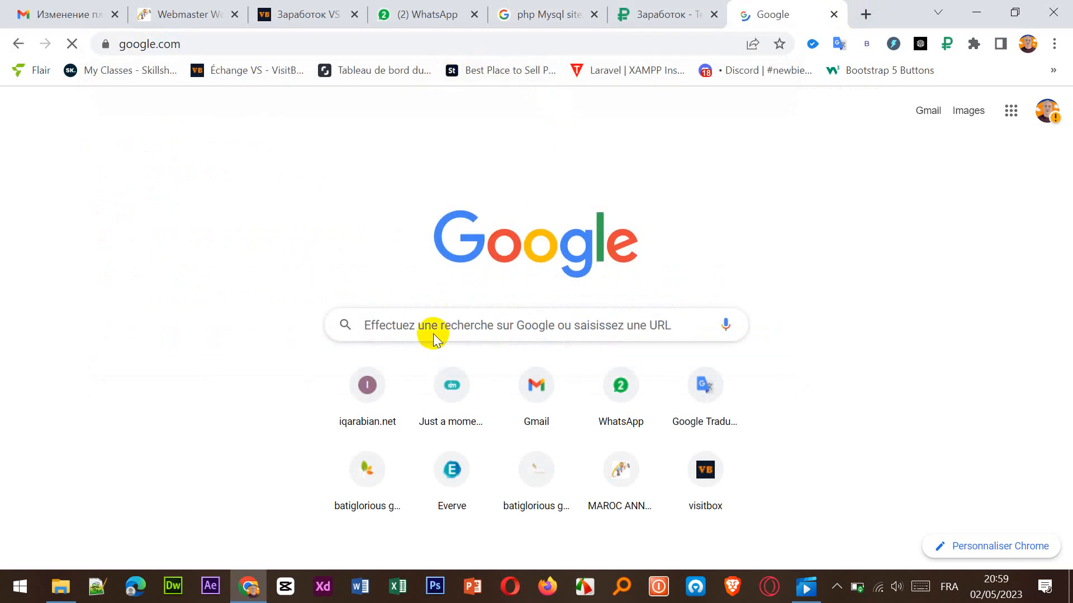
Search Google for "local wordpress" and open the Local WP website from the results.
{"action": "type", "text": "local"}
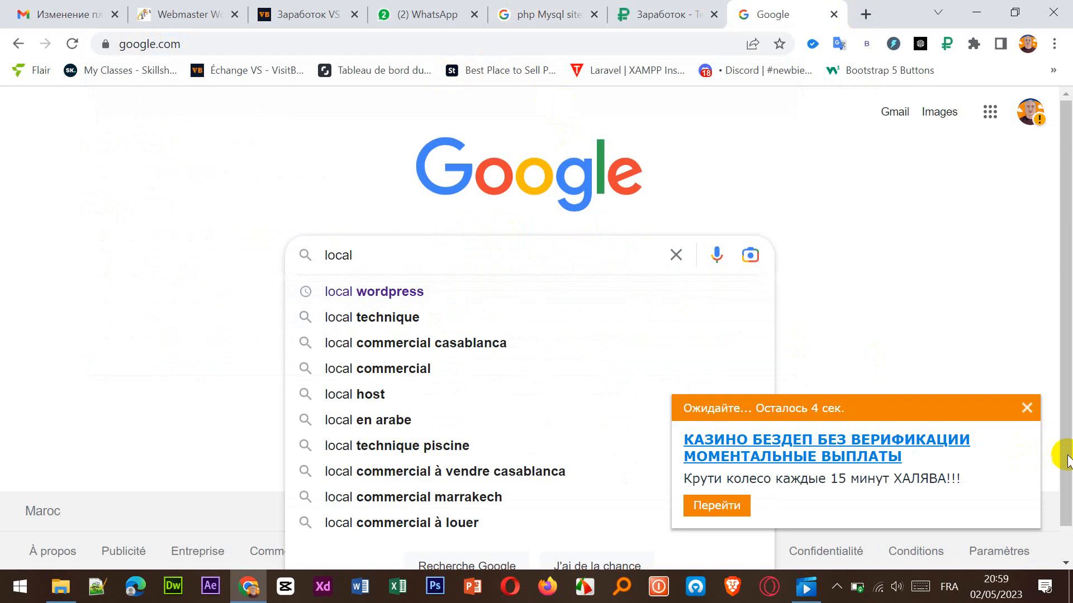
{"action": "left_click", "coordinate": [1026, 408]}
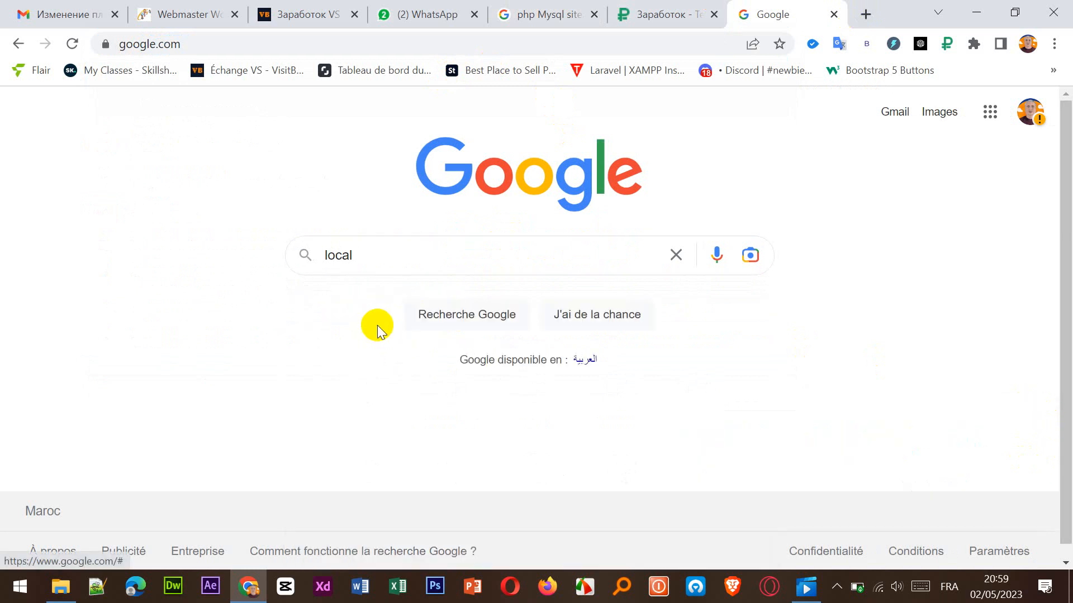
{"action": "left_click", "coordinate": [423, 263]}
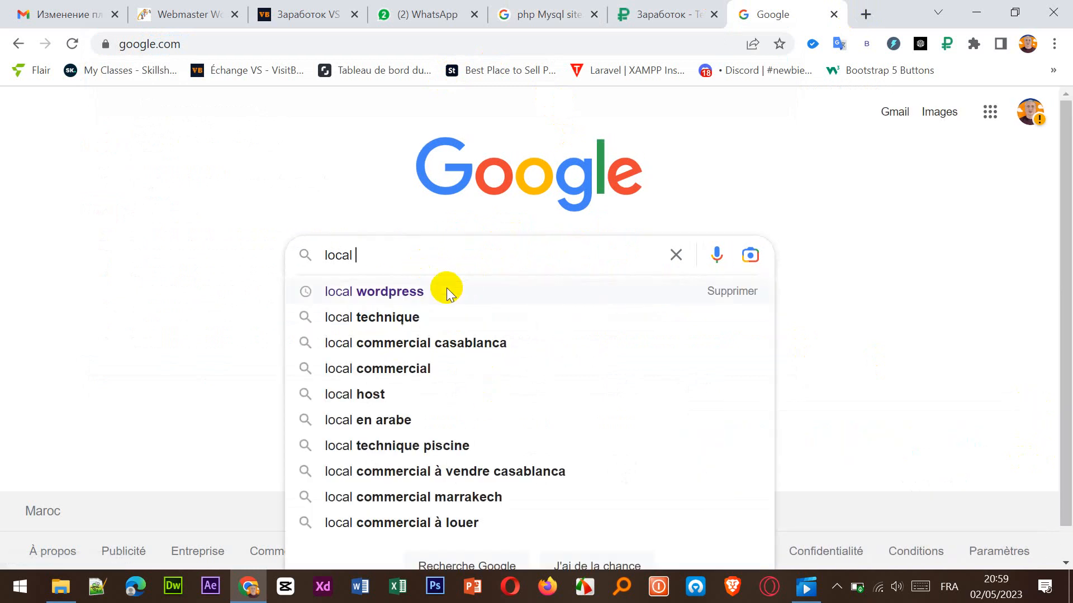
{"action": "left_click", "coordinate": [440, 291]}
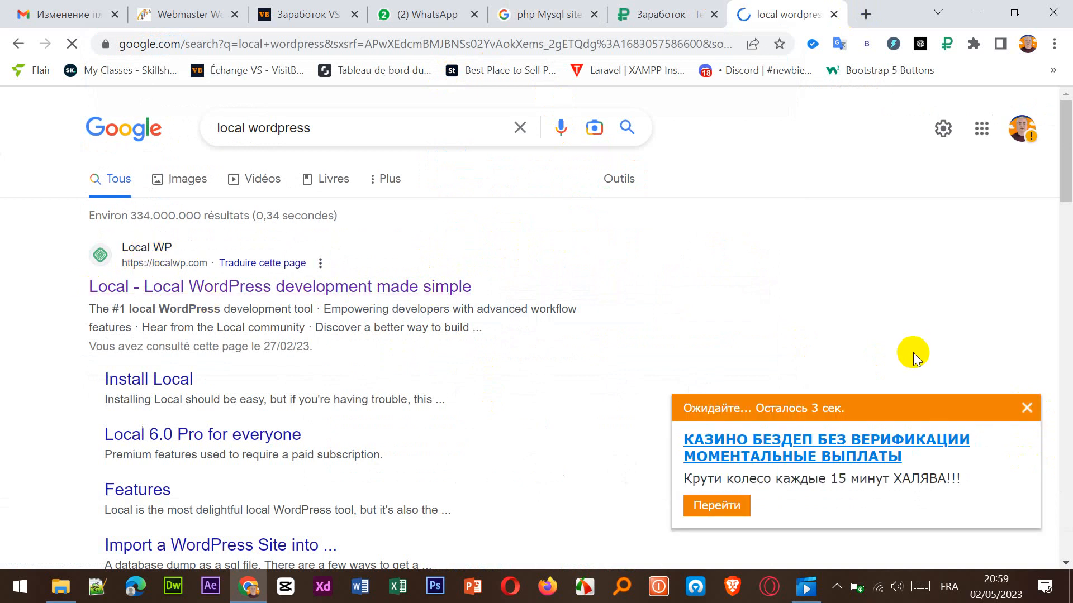
{"action": "left_click", "coordinate": [1026, 408]}
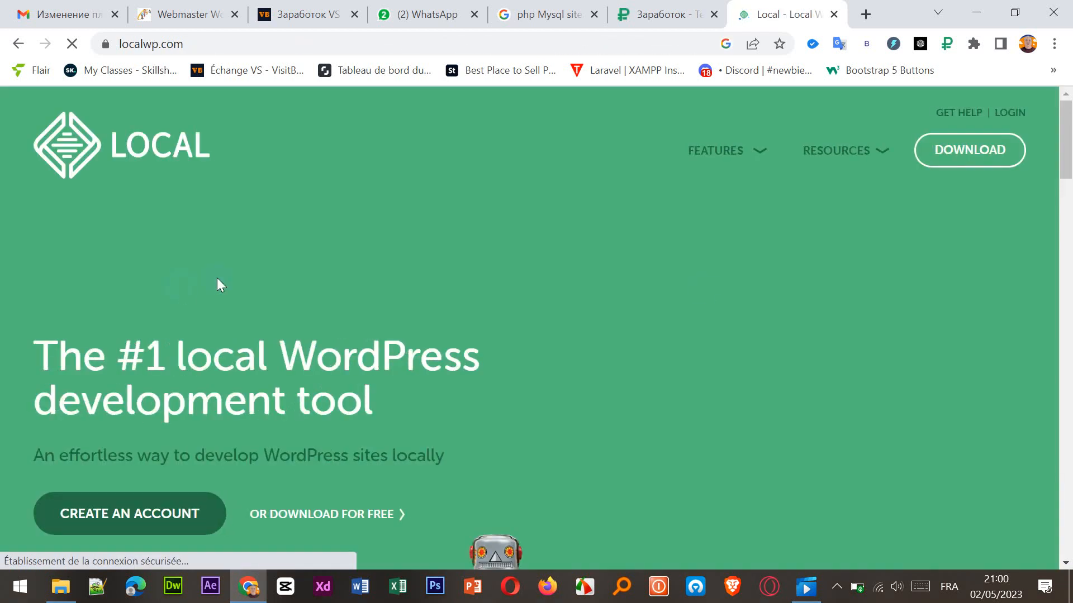
Close the advertising pop-up on localwp.com and open the Download Local form.
{"action": "left_click", "coordinate": [974, 162]}
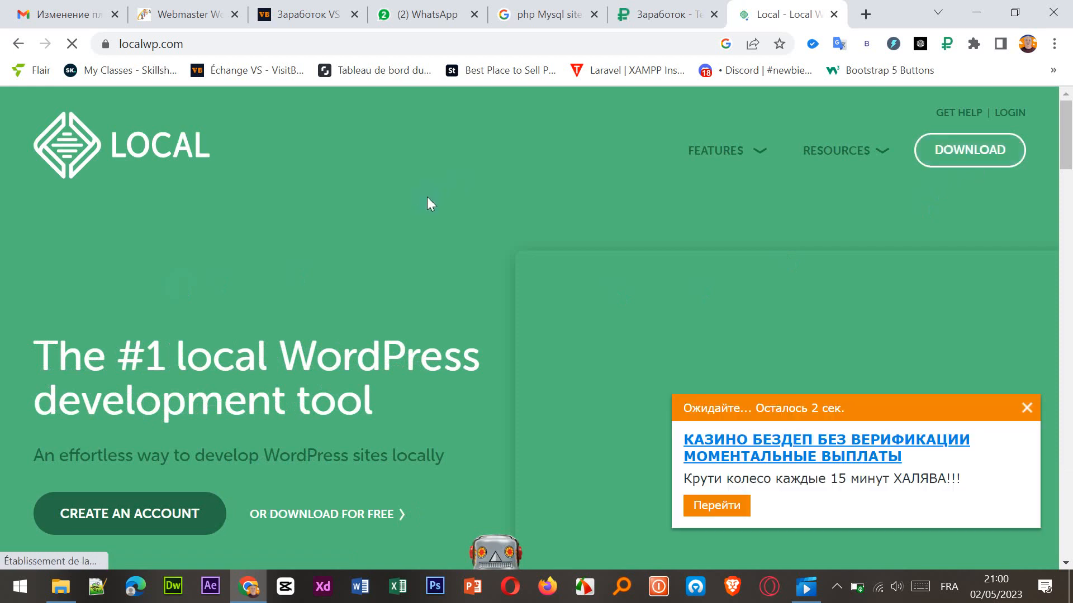
{"action": "left_click", "coordinate": [880, 319]}
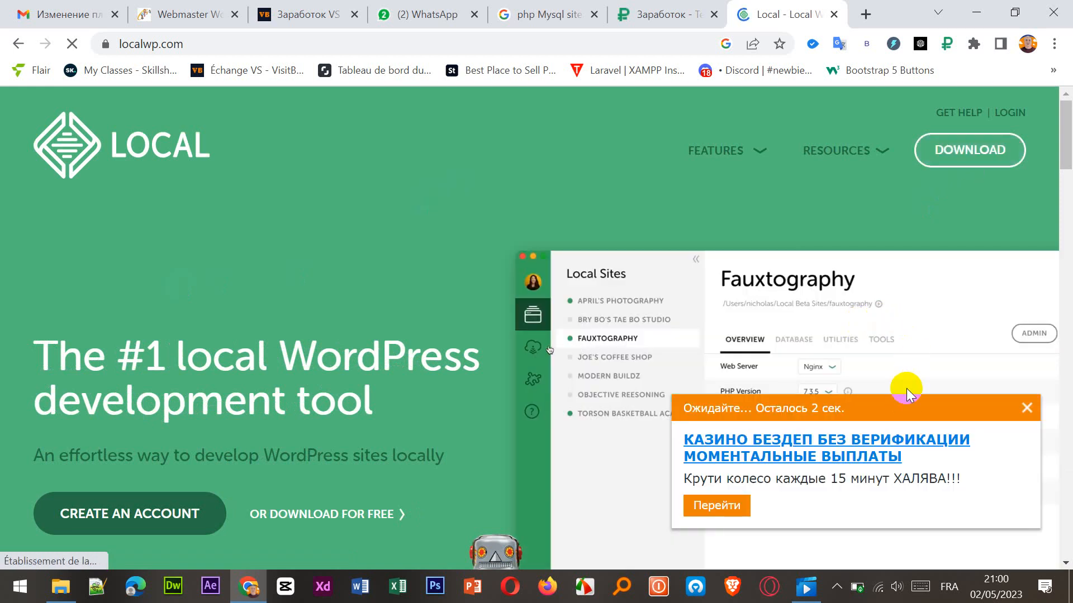
{"action": "left_click_drag", "start_coordinate": [908, 407], "coordinate": [884, 589]}
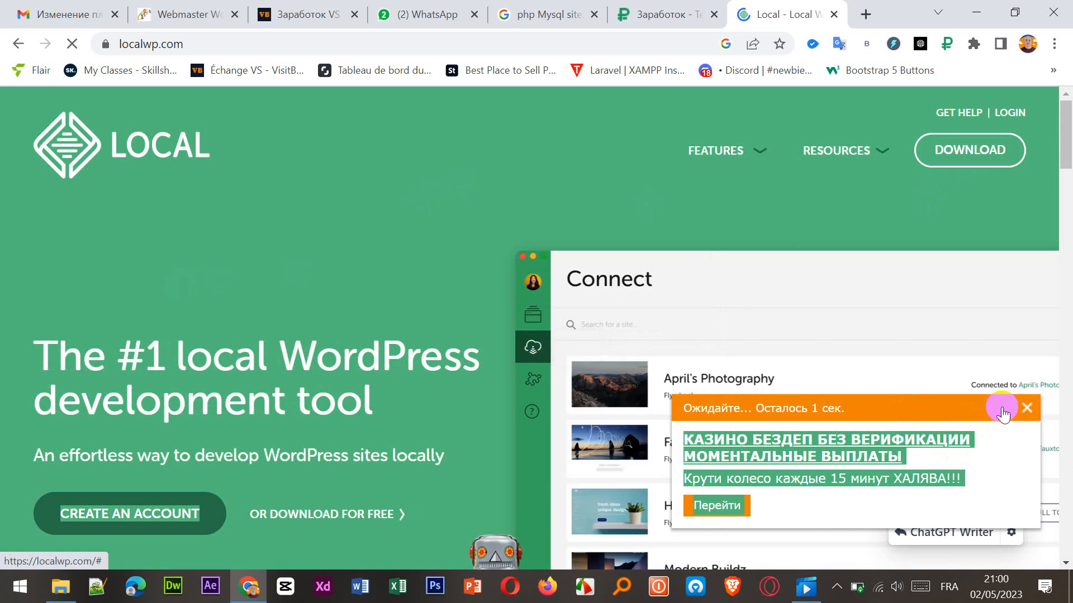
{"action": "left_click", "coordinate": [1026, 409]}
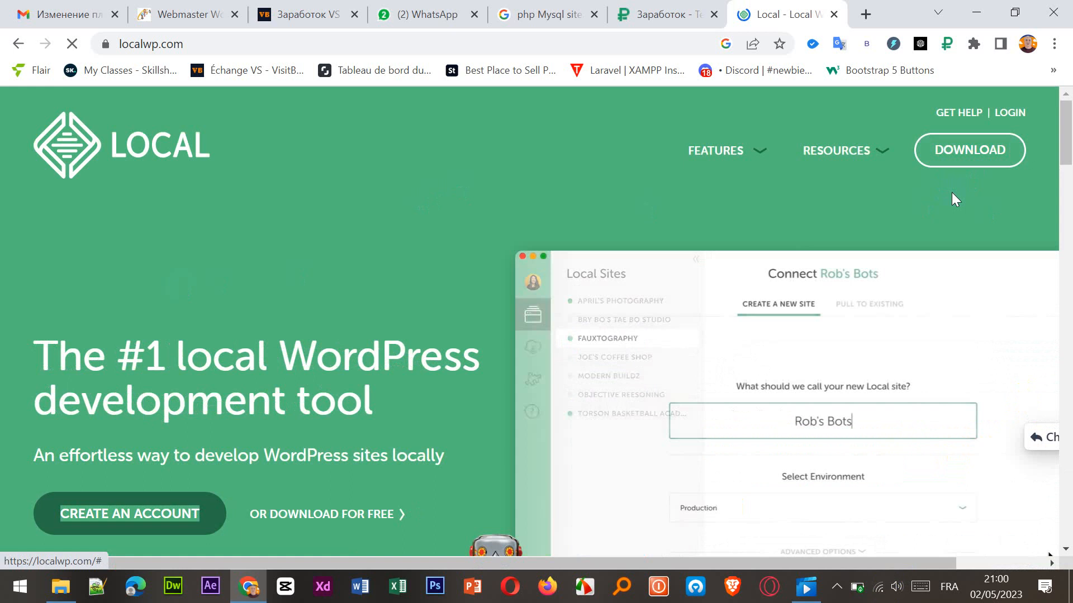
{"action": "left_click", "coordinate": [955, 160]}
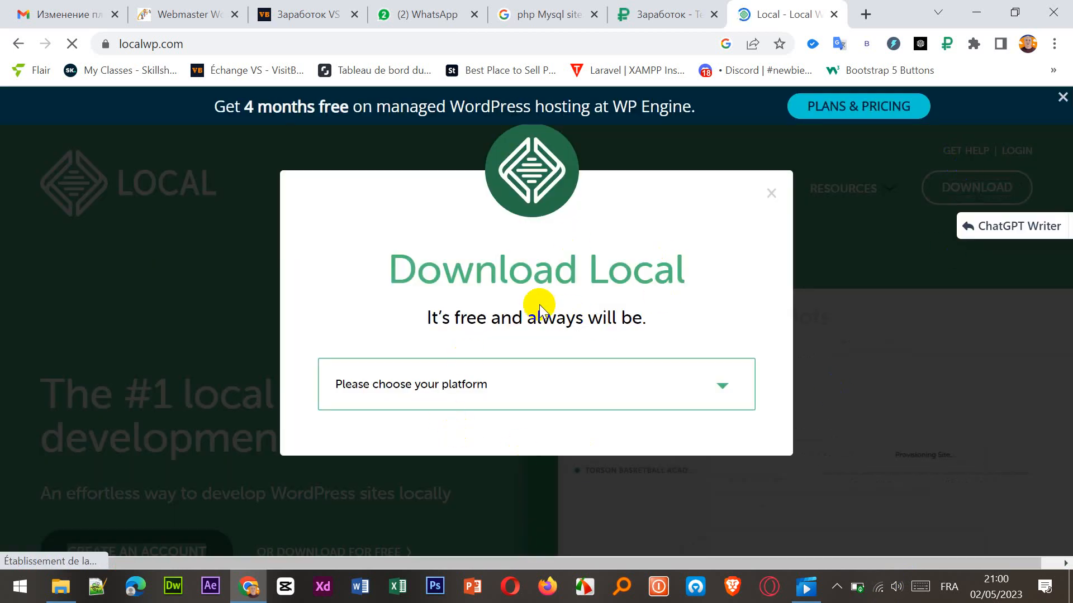
Choose Windows as the platform in the Download Local form and review its contact fields.
{"action": "left_click", "coordinate": [646, 383]}
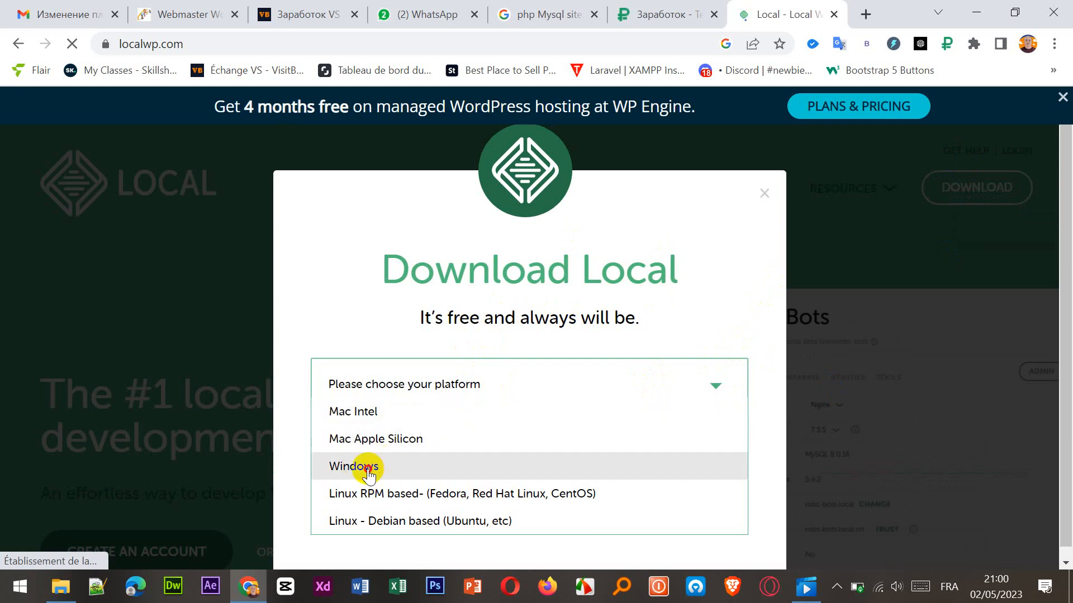
{"action": "left_click", "coordinate": [389, 472]}
{"action": "scroll", "coordinate": [593, 479], "scroll_direction": "down", "scroll_amount": 5}
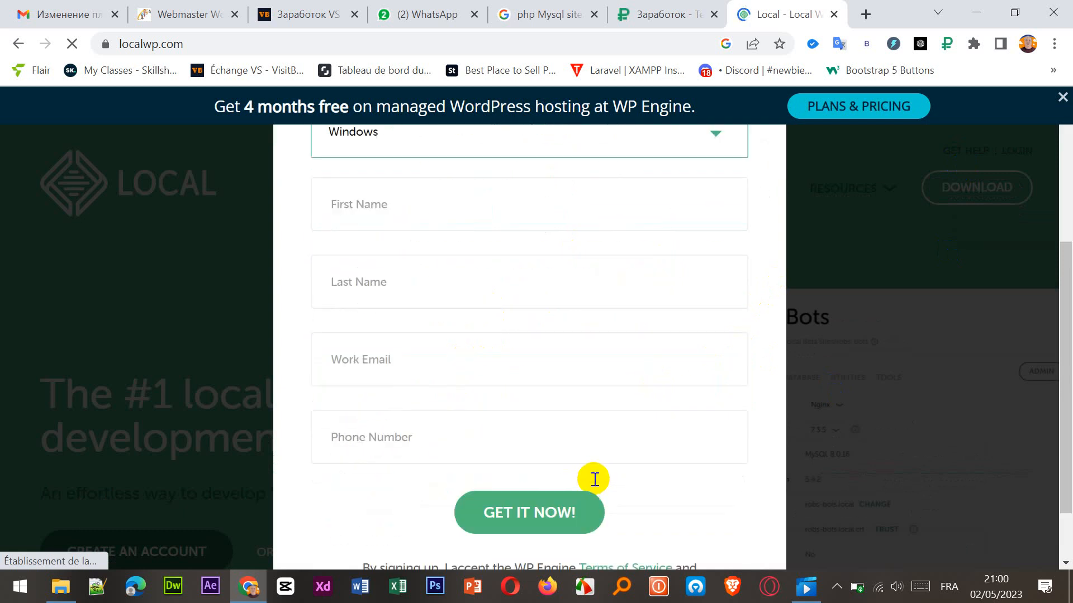
{"action": "scroll", "coordinate": [592, 479], "scroll_direction": "up", "scroll_amount": 2}
{"action": "scroll", "coordinate": [439, 301], "scroll_direction": "up", "scroll_amount": 2}
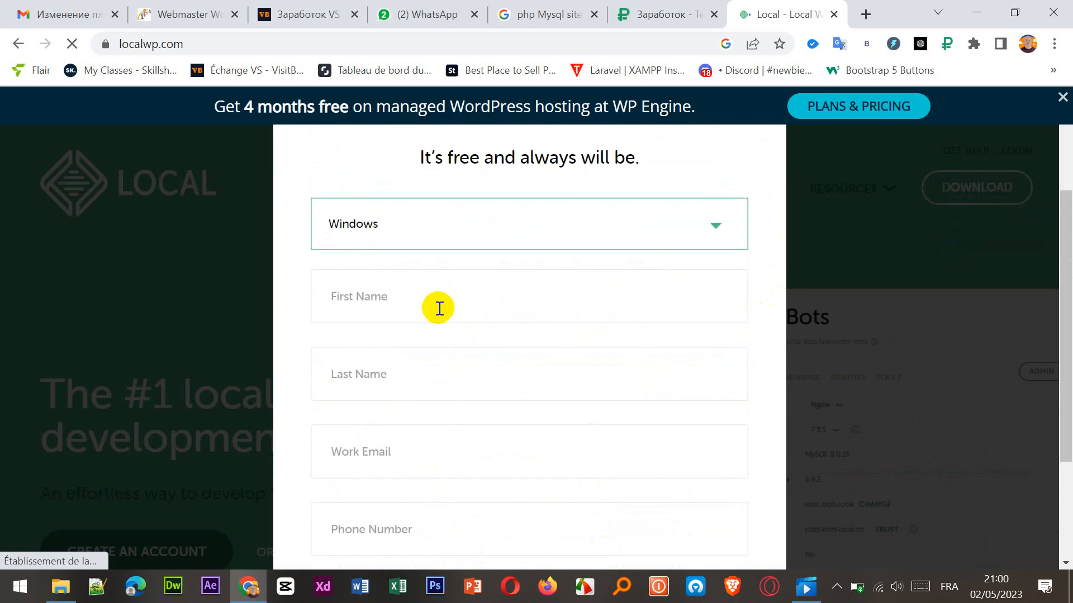
{"action": "scroll", "coordinate": [439, 307], "scroll_direction": "down", "scroll_amount": 2}
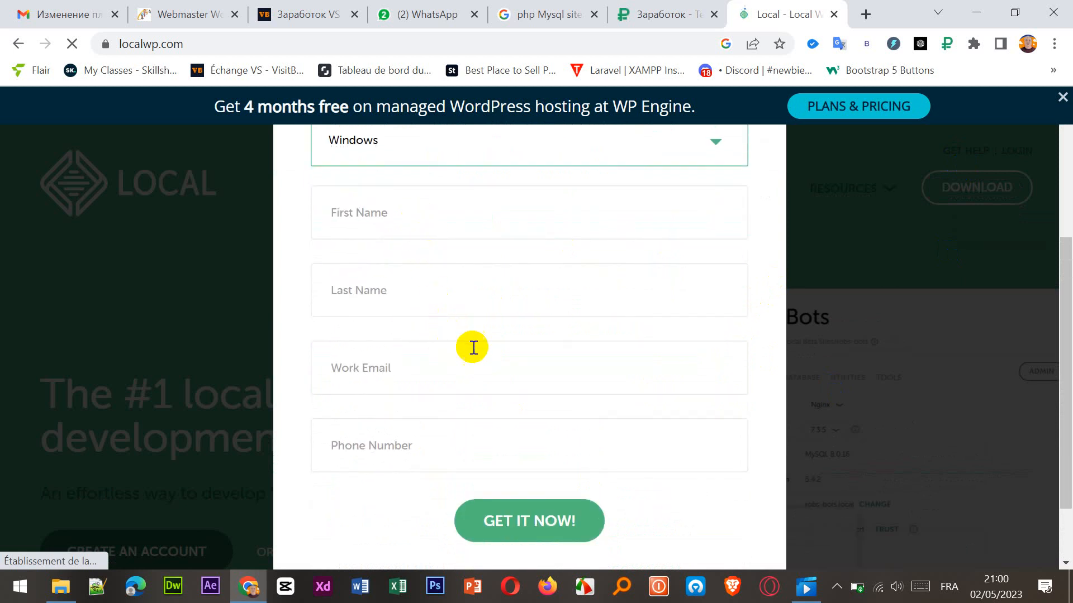
Fill in the saved first name, last name, email and phone number, submit the form and keep the local-6.7.1-windows.exe download.
{"action": "left_click", "coordinate": [422, 228]}
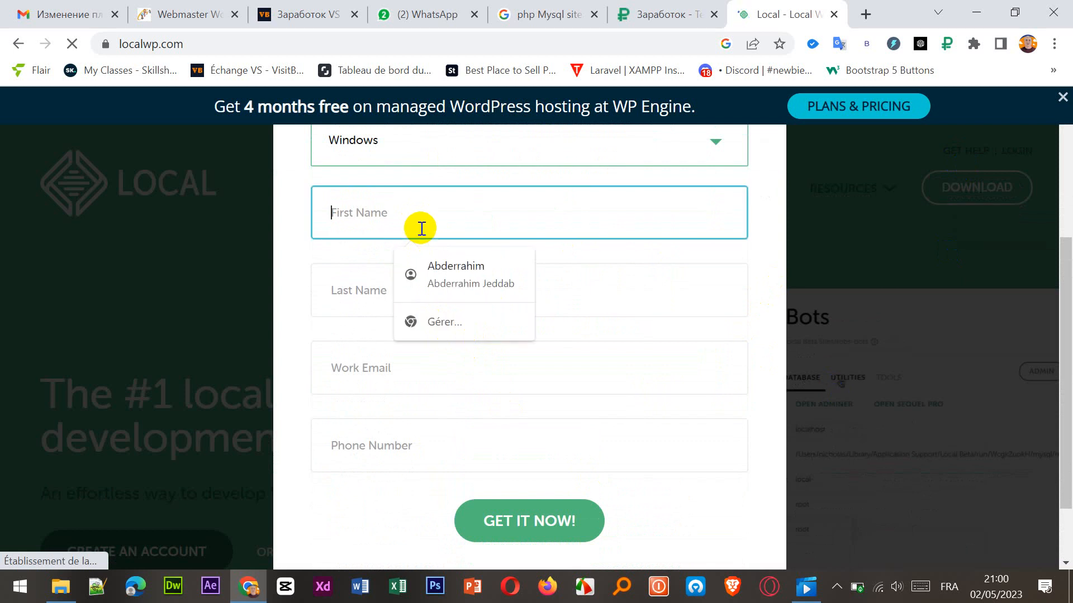
{"action": "left_click", "coordinate": [457, 267]}
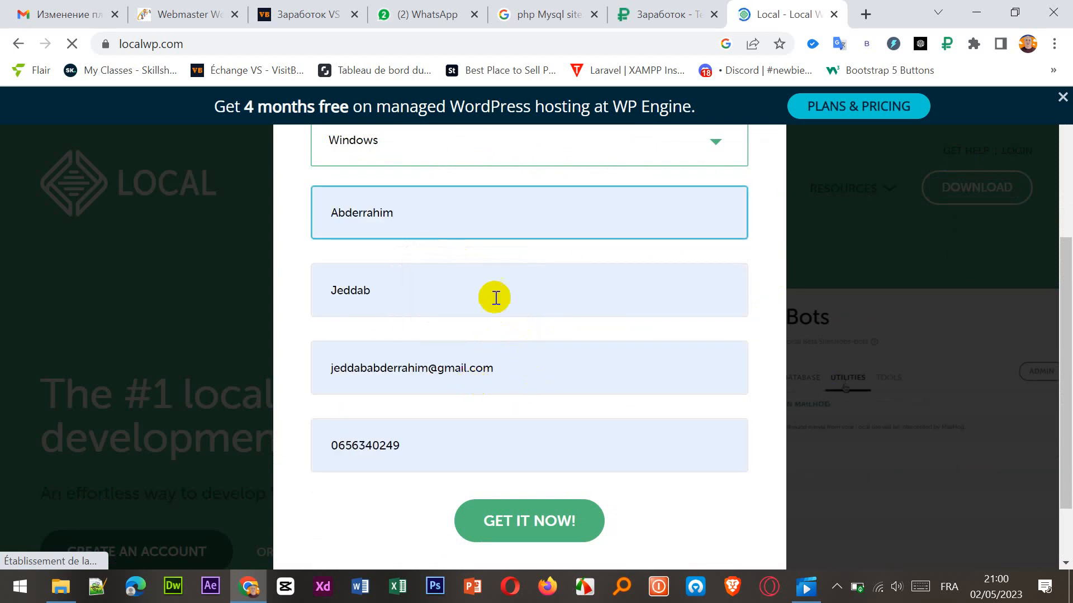
{"action": "left_click", "coordinate": [535, 539]}
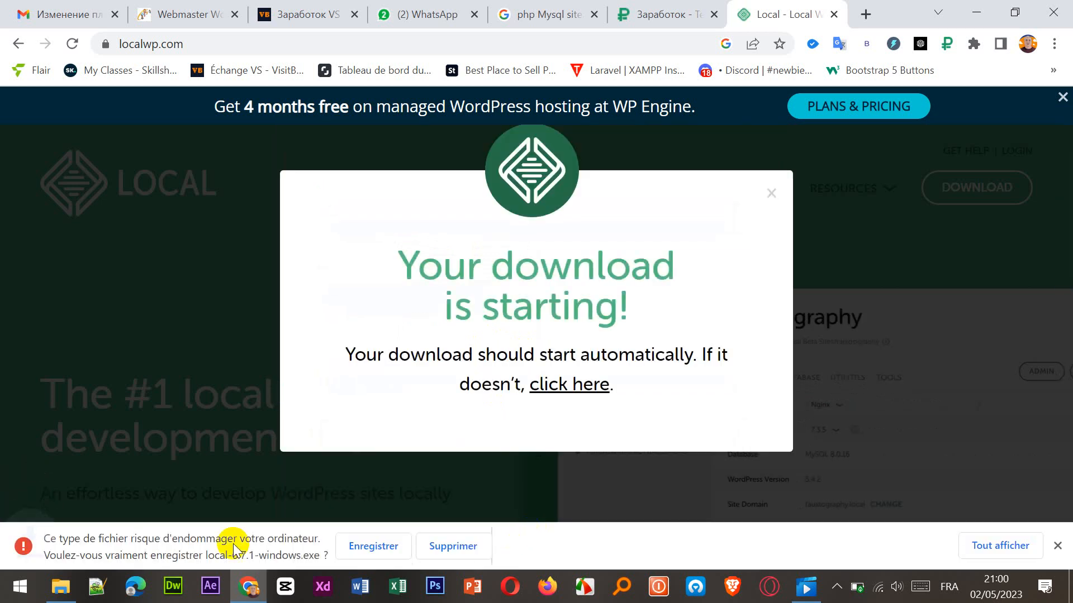
{"action": "left_click", "coordinate": [370, 548]}
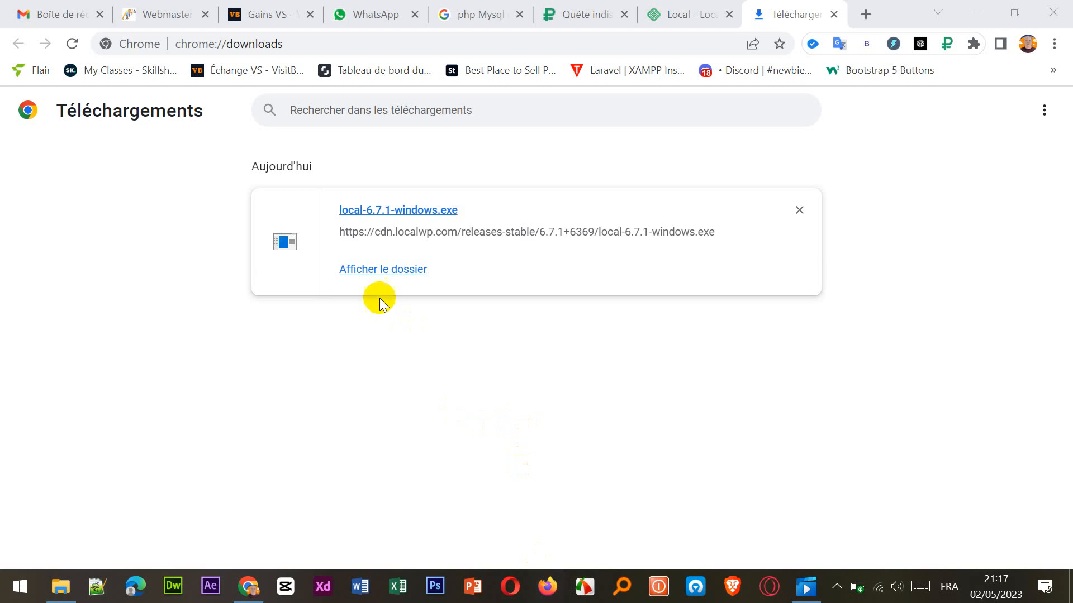
Launch the downloaded local-6.7.1-windows.exe installer and minimise the browser and File Explorer windows.
{"action": "double_click", "coordinate": [371, 211]}
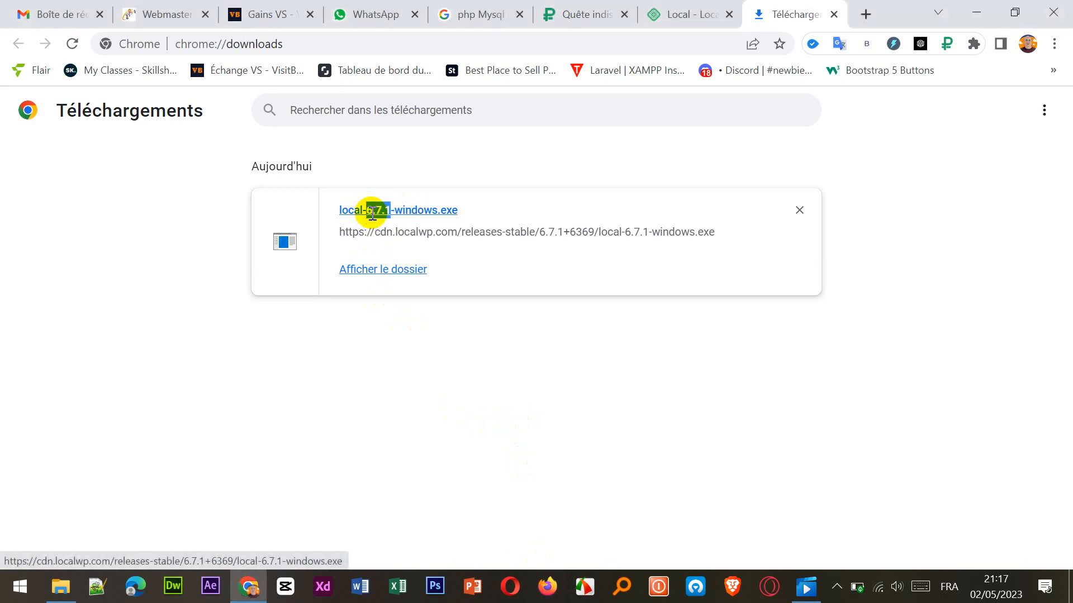
{"action": "left_click", "coordinate": [422, 214]}
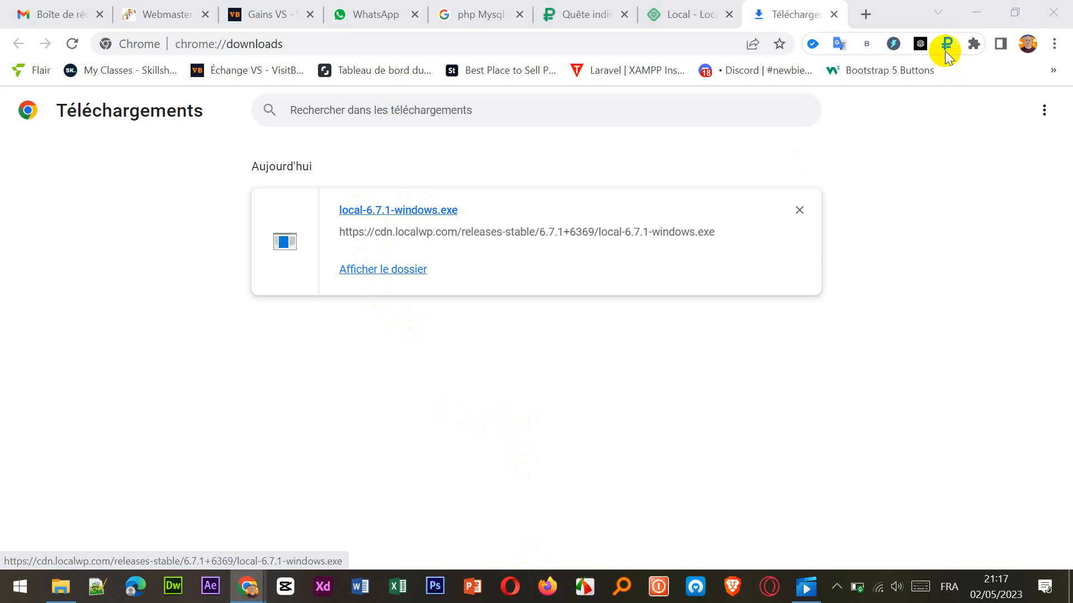
{"action": "left_click", "coordinate": [977, 8]}
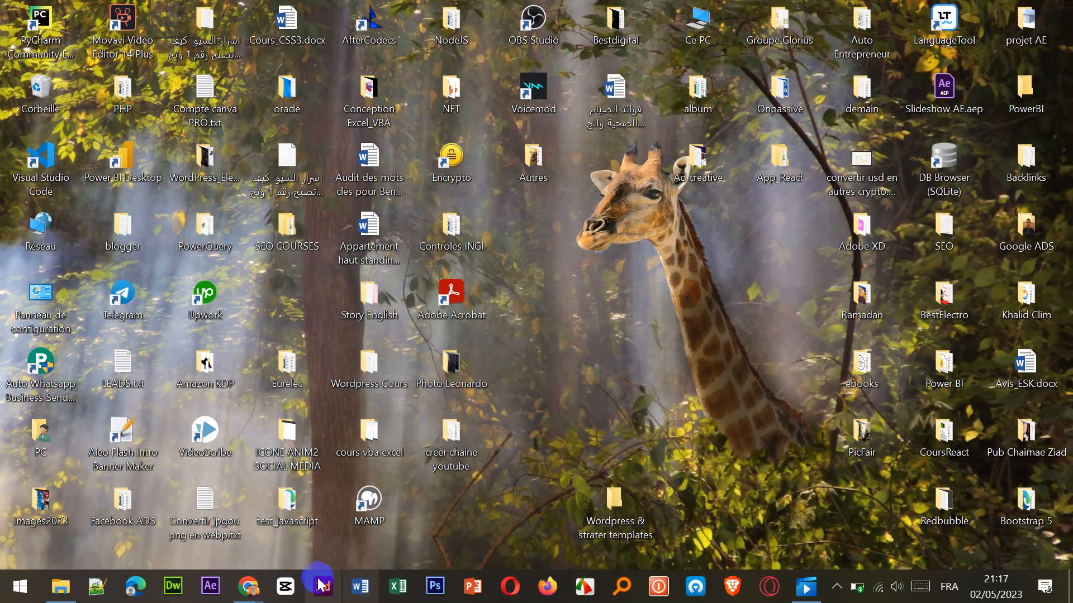
{"action": "left_click", "coordinate": [62, 587]}
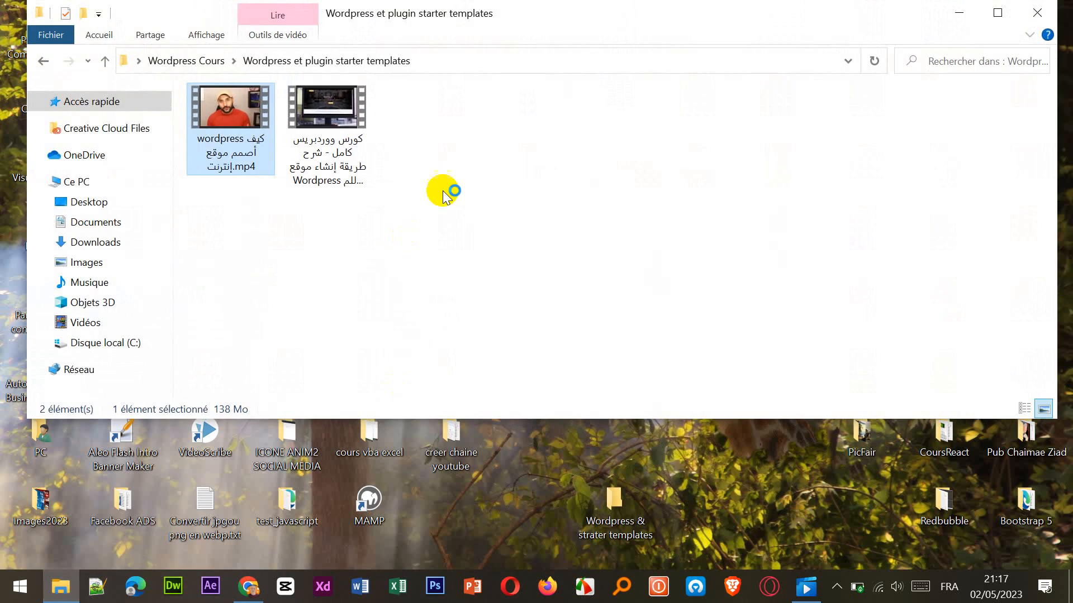
{"action": "left_click", "coordinate": [958, 13]}
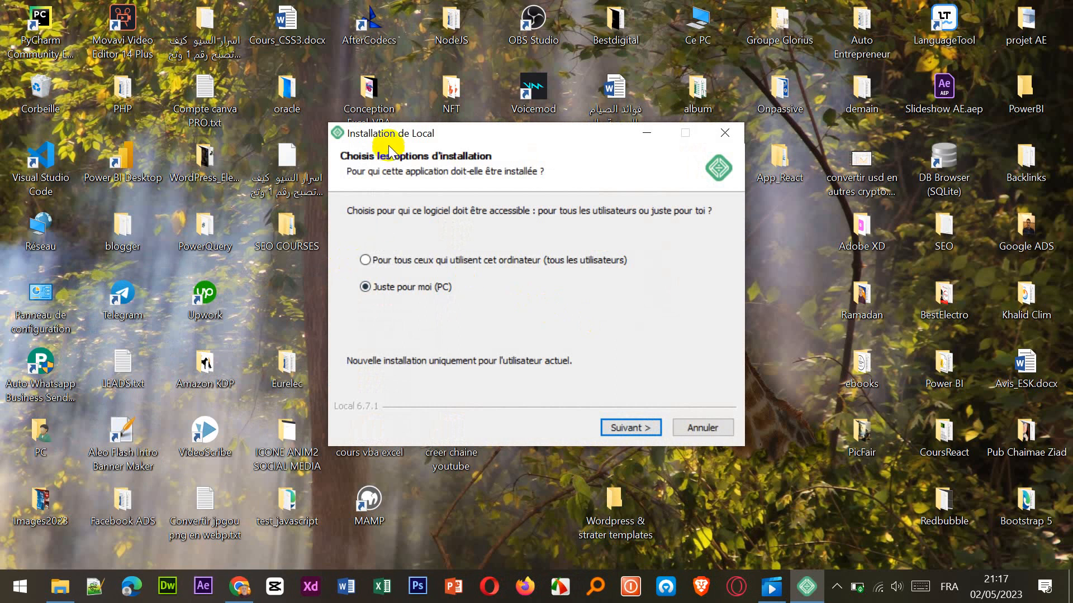
Install Local for all users in C:\Program Files (x86)\Local and close the installer with Lancer Local enabled.
{"action": "left_click", "coordinate": [387, 262]}
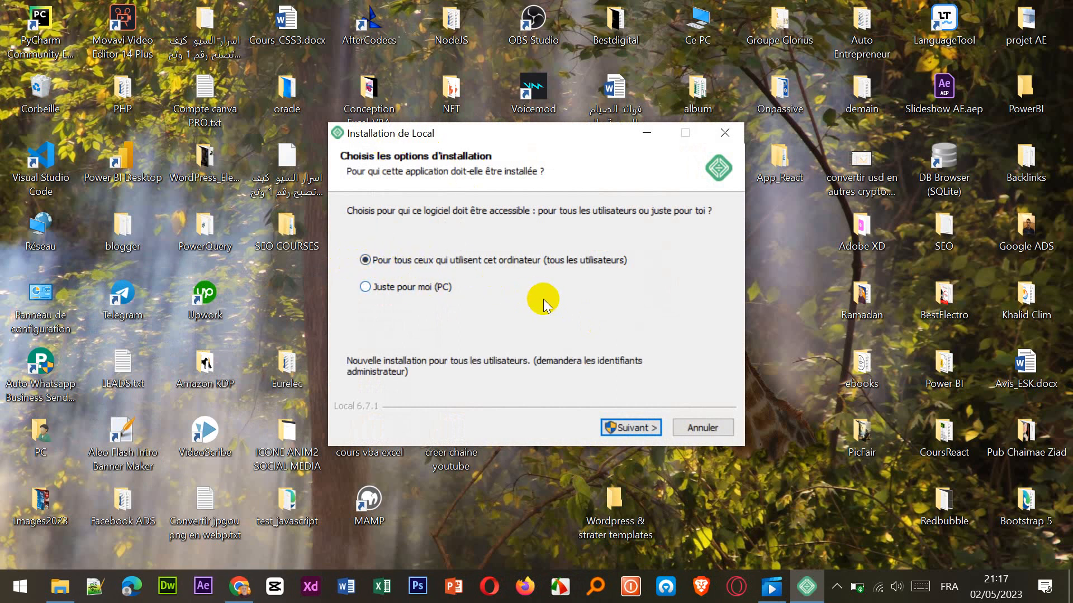
{"action": "left_click", "coordinate": [612, 427]}
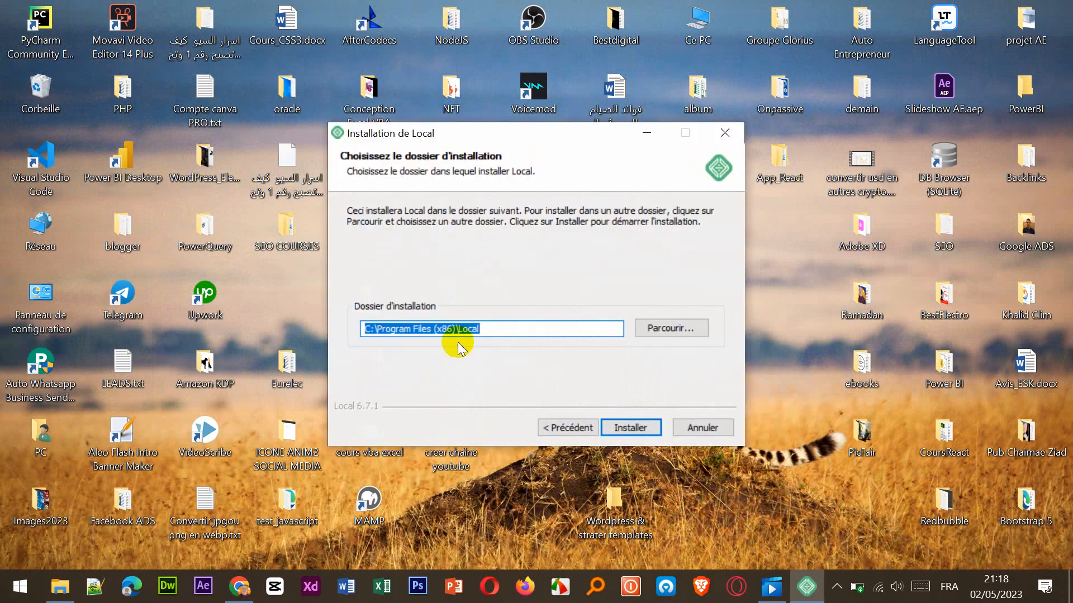
{"action": "left_click", "coordinate": [630, 427]}
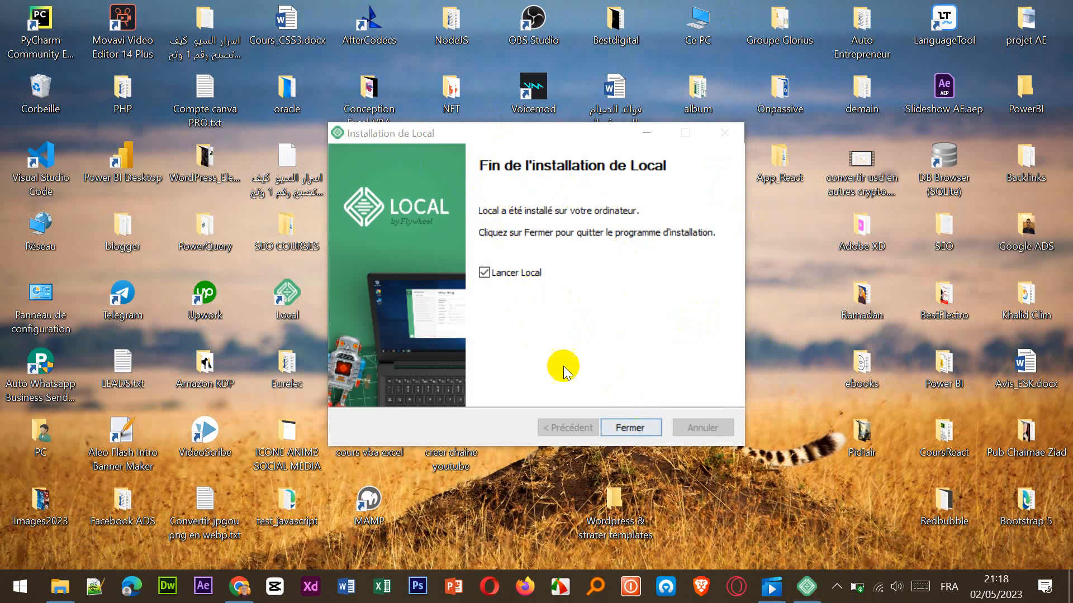
{"action": "left_click", "coordinate": [640, 430]}
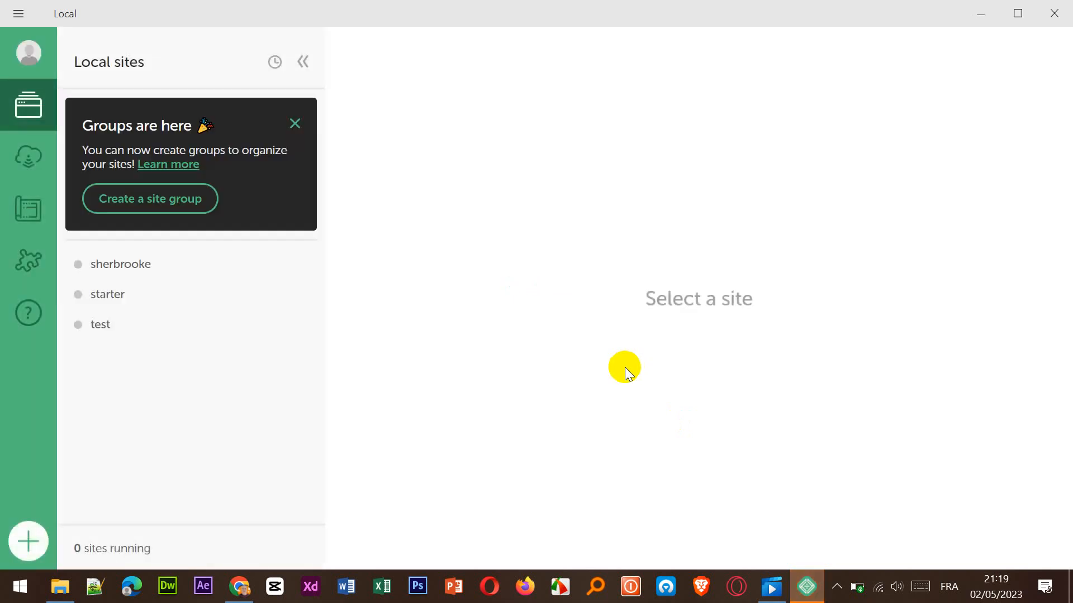
Dismiss the site groups notice and start creating a site with the Create a new site option.
{"action": "left_click", "coordinate": [295, 123]}
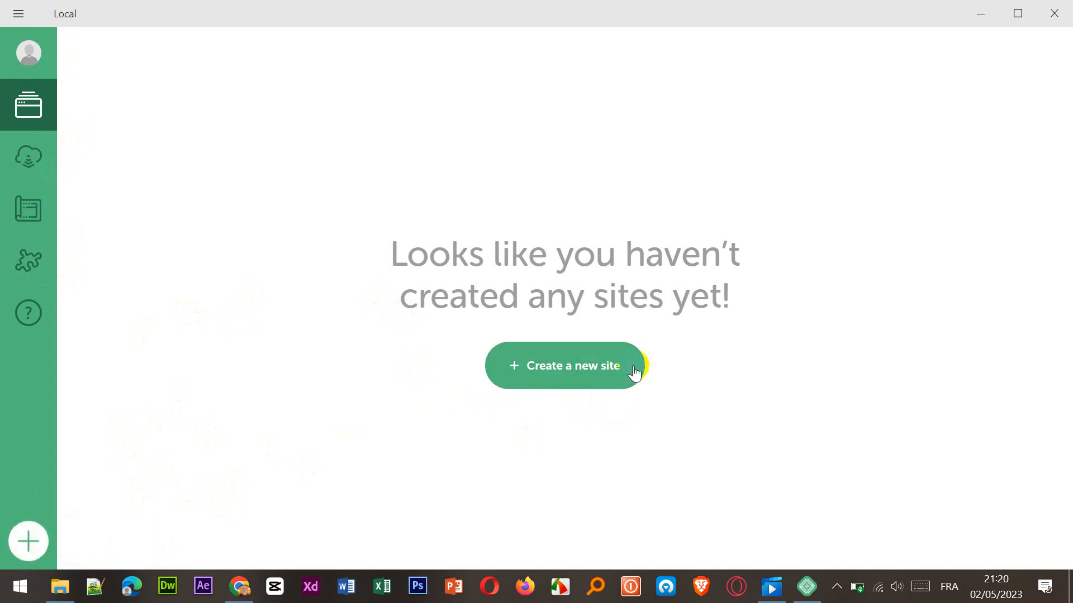
{"action": "left_click", "coordinate": [562, 376]}
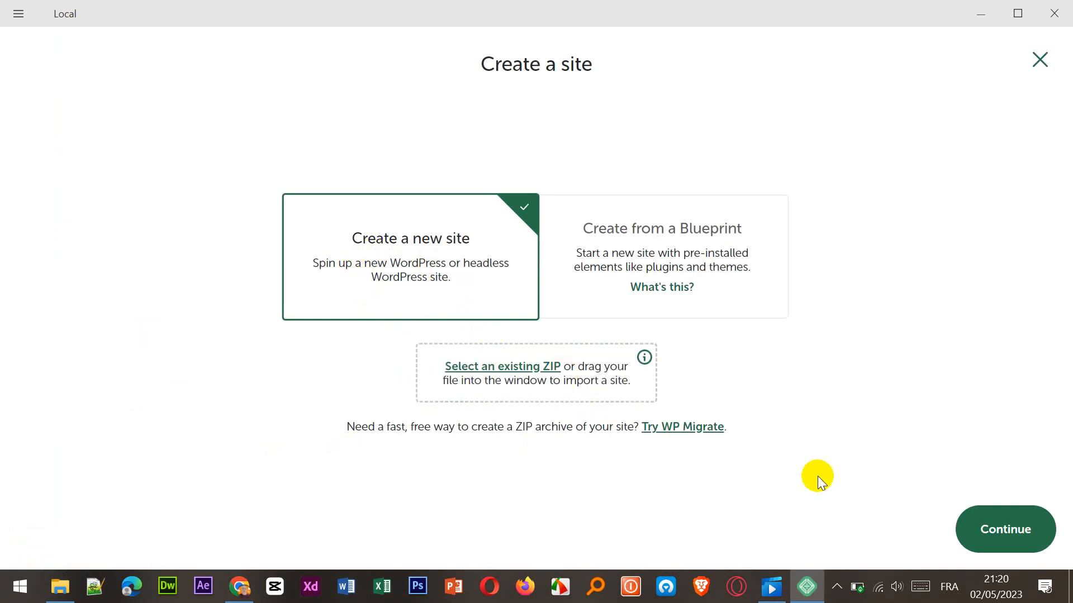
{"action": "left_click", "coordinate": [995, 529]}
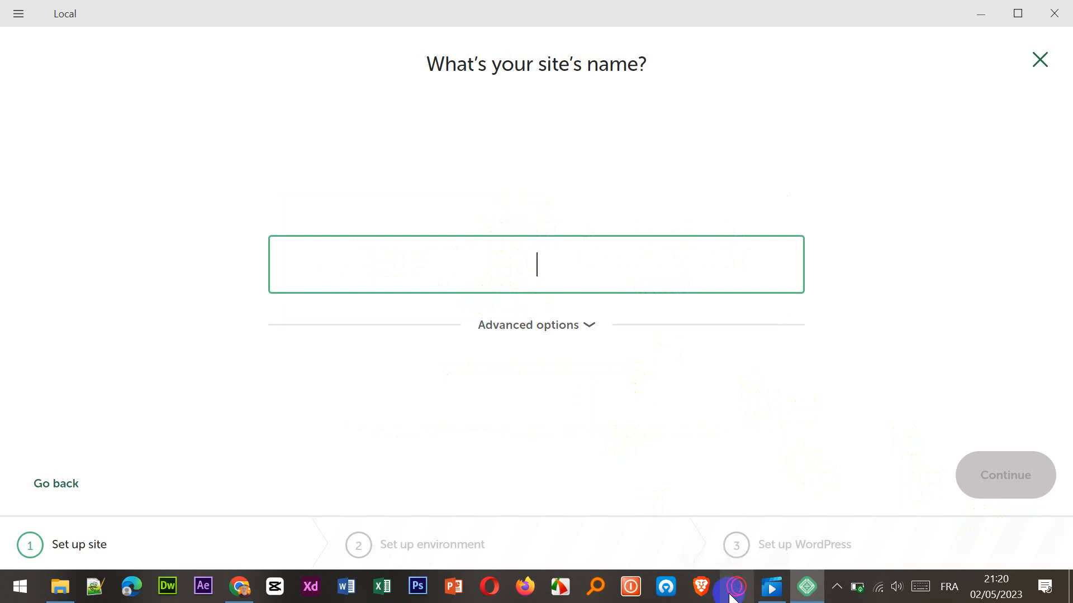
{"action": "type", "text": "Lo"}
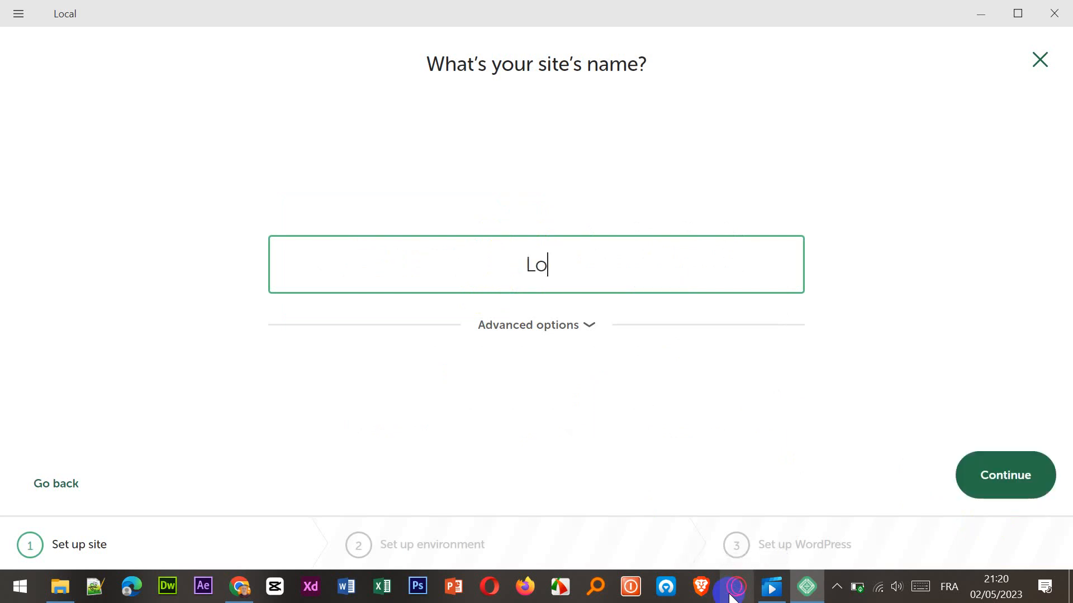
{"action": "key", "text": "BackSpace"}
{"action": "key", "text": "BackSpace"}
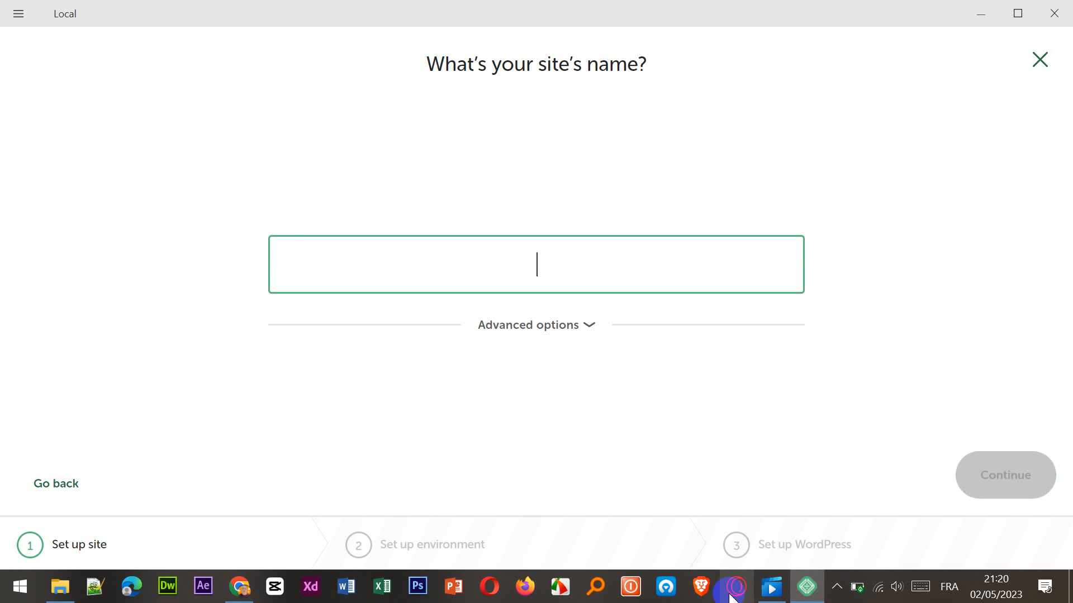
{"action": "type", "text": "a"}
{"action": "key", "text": "BackSpace"}
Name the new site Agence AutoMoto and continue with the Preferred environment.
{"action": "type", "text": "Agence"}
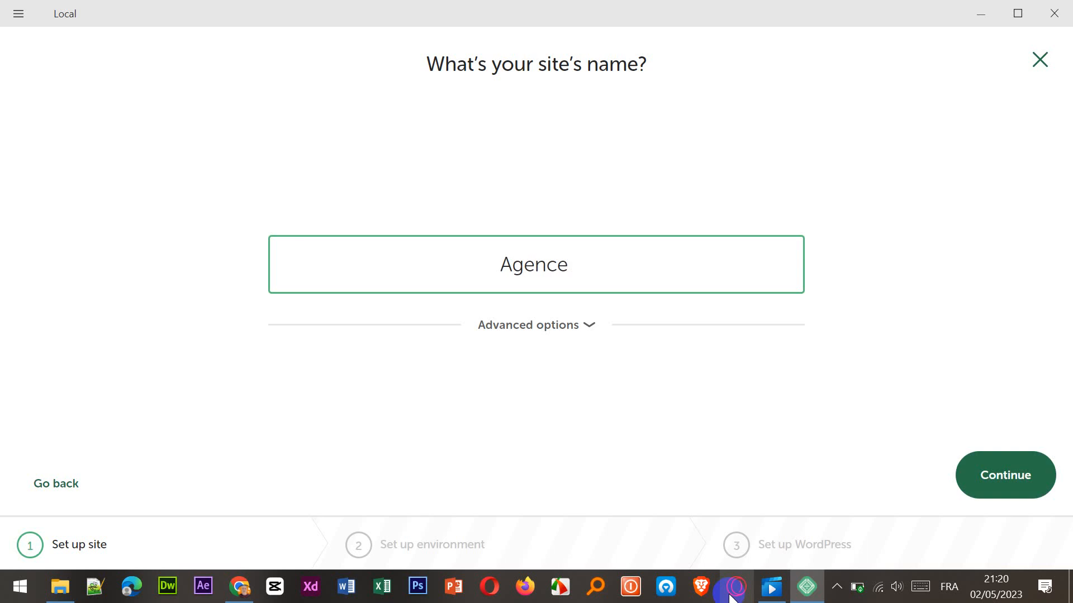
{"action": "type", "text": " AutoMoto"}
{"action": "left_click", "coordinate": [762, 125]}
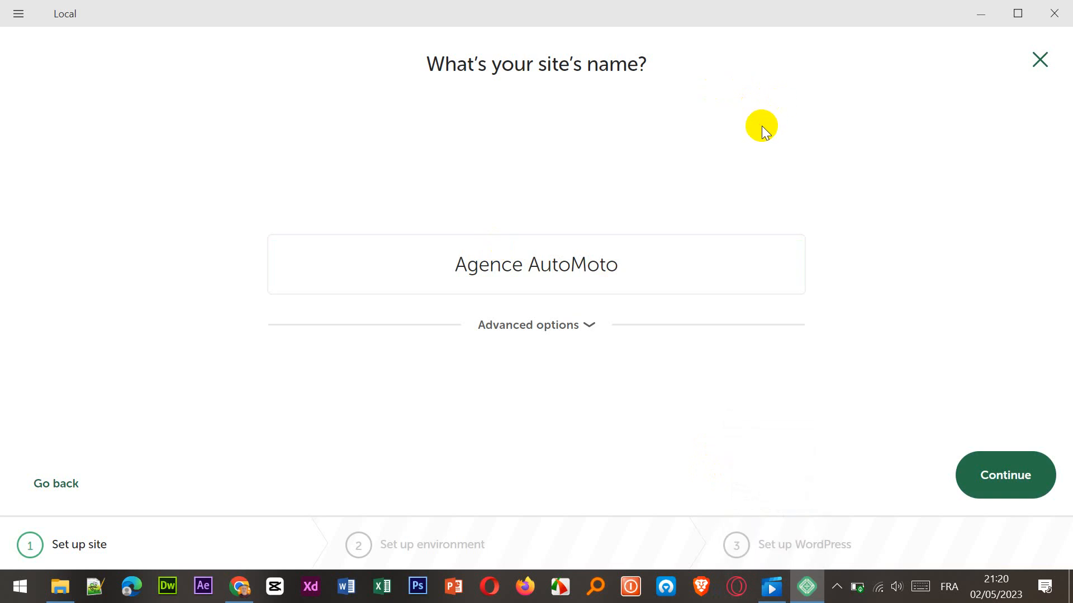
{"action": "left_click_drag", "start_coordinate": [630, 269], "coordinate": [407, 247]}
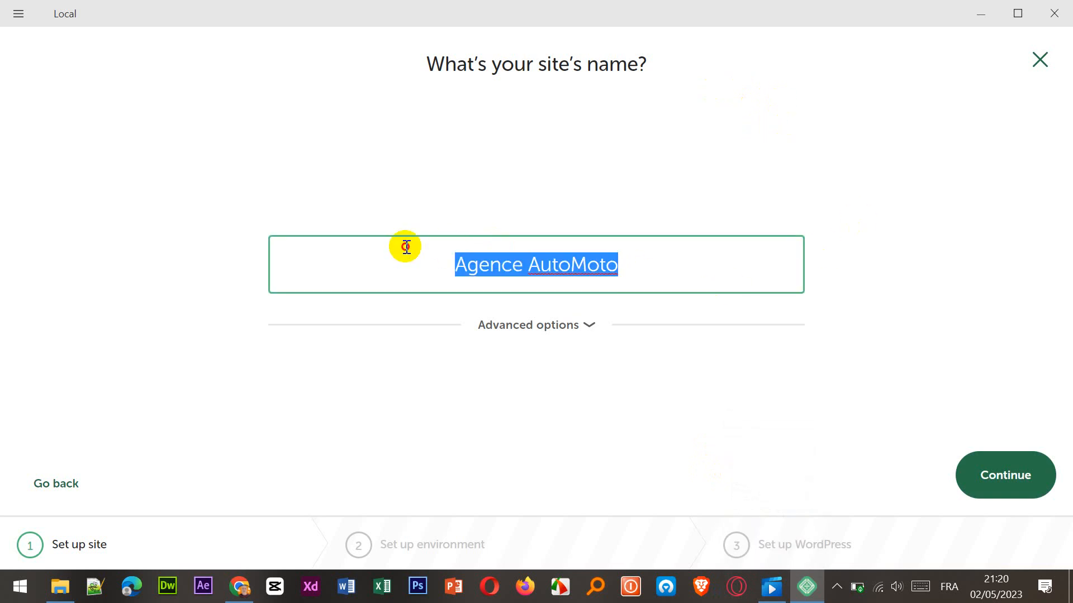
{"action": "left_click", "coordinate": [597, 356]}
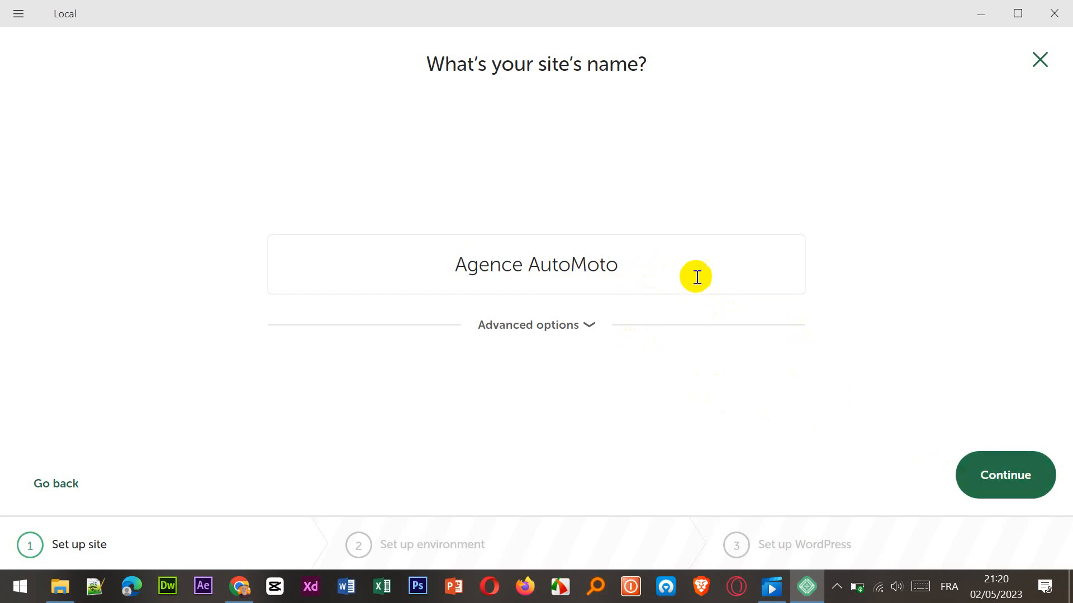
{"action": "left_click", "coordinate": [1030, 477]}
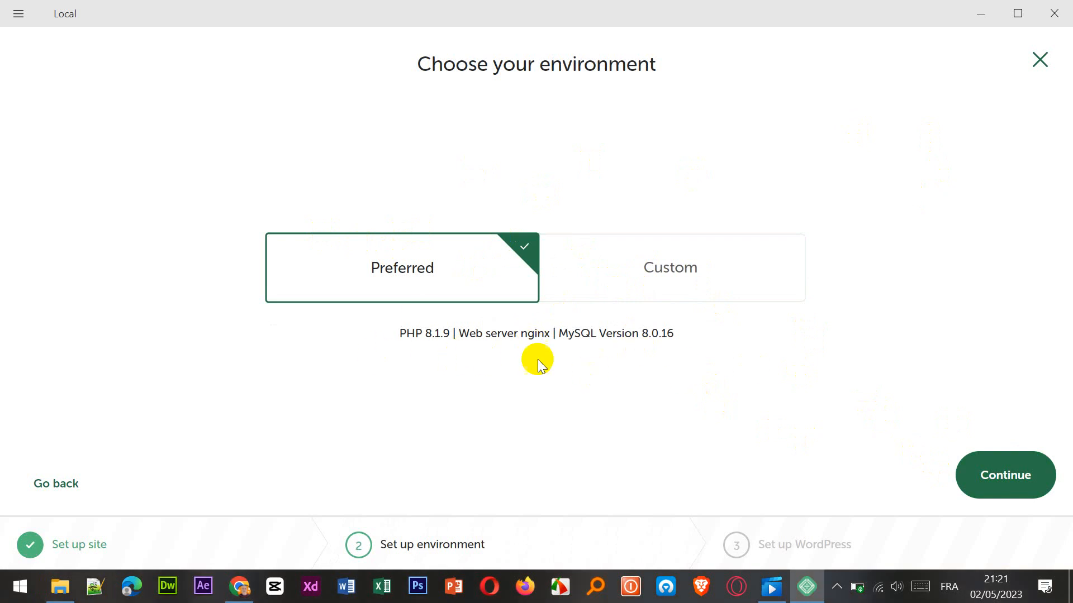
{"action": "left_click", "coordinate": [994, 482]}
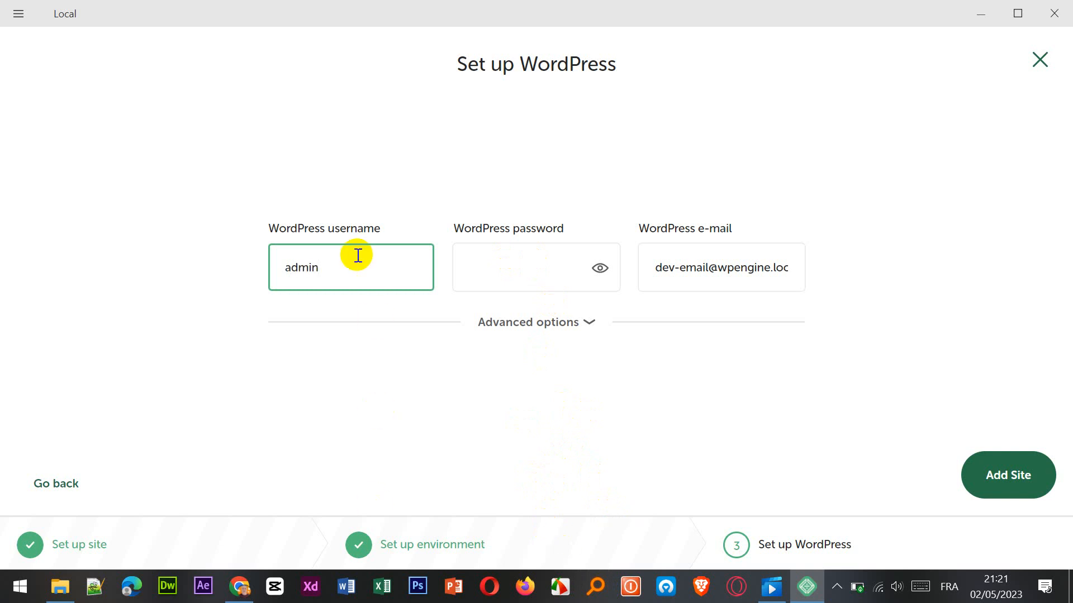
Keep admin as the WordPress username and enter the WordPress password.
{"action": "left_click_drag", "start_coordinate": [393, 279], "coordinate": [259, 265]}
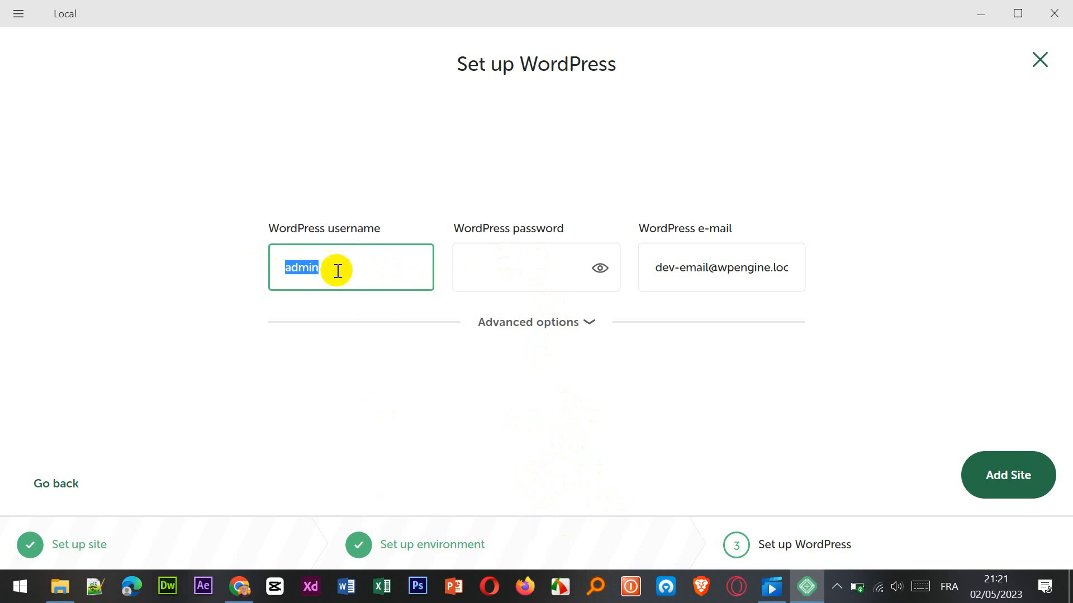
{"action": "left_click", "coordinate": [476, 270]}
{"action": "type", "text": "a"}
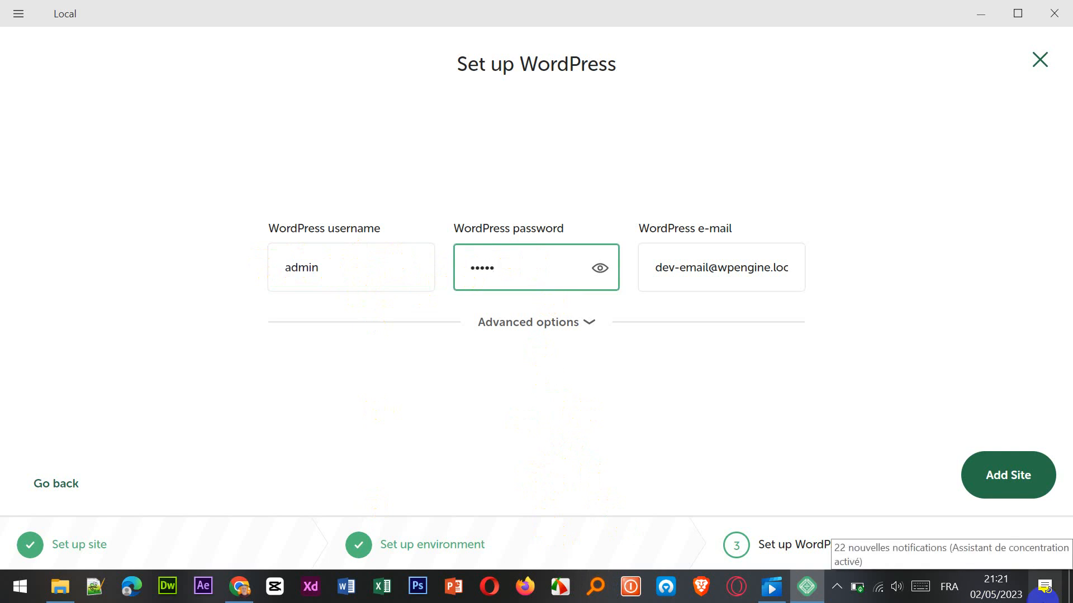
{"action": "left_click_drag", "start_coordinate": [346, 271], "coordinate": [257, 276]}
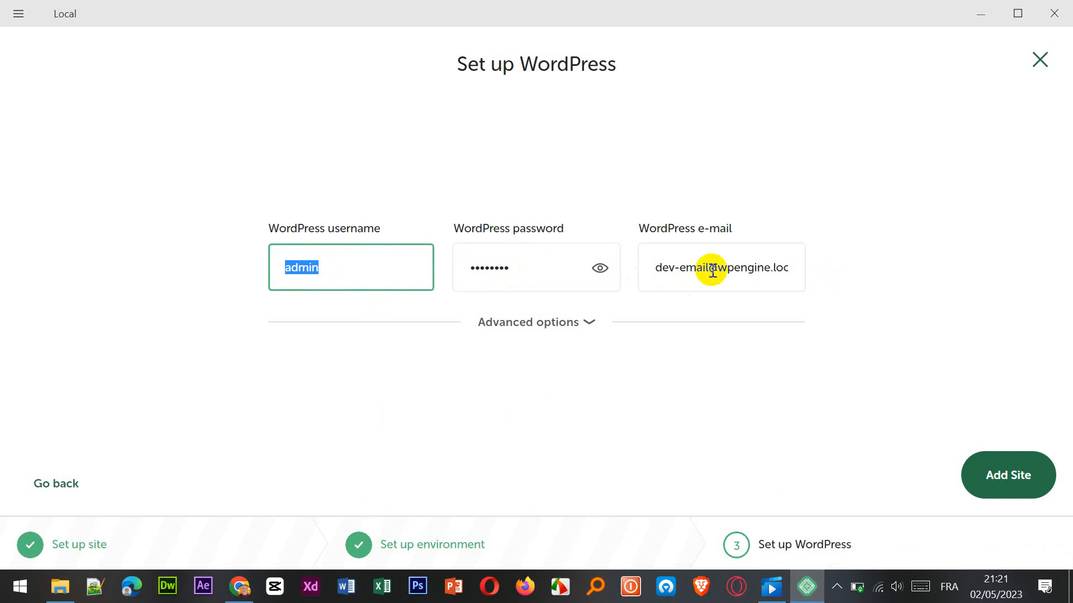
Replace the default WordPress e-mail with the agency's e-mail address and add the site.
{"action": "left_click_drag", "start_coordinate": [706, 267], "coordinate": [614, 268]}
{"action": "key", "text": "BackSpace"}
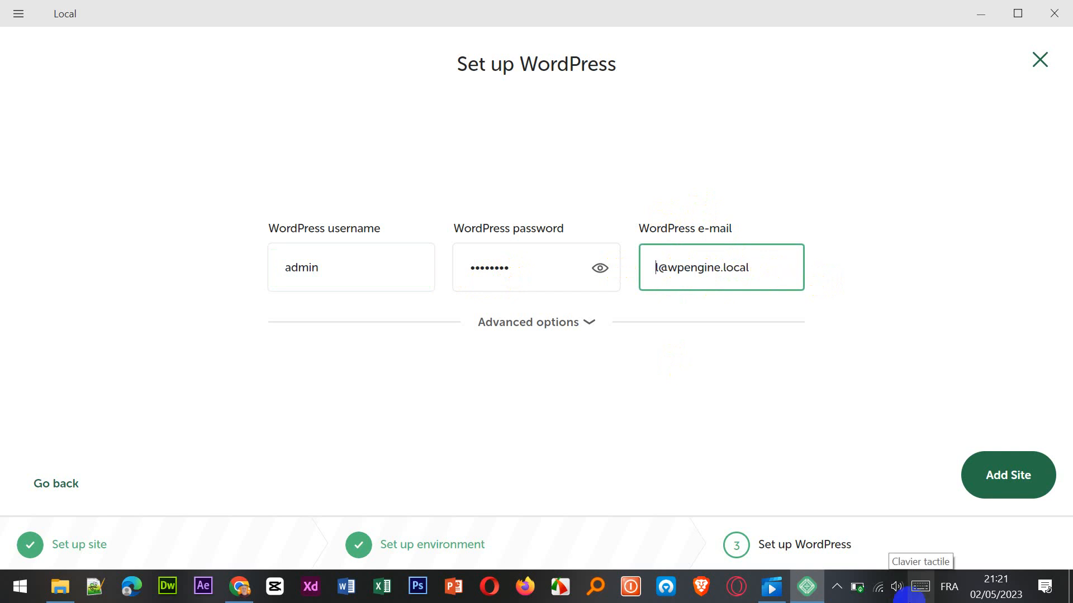
{"action": "key", "text": "Delete"}
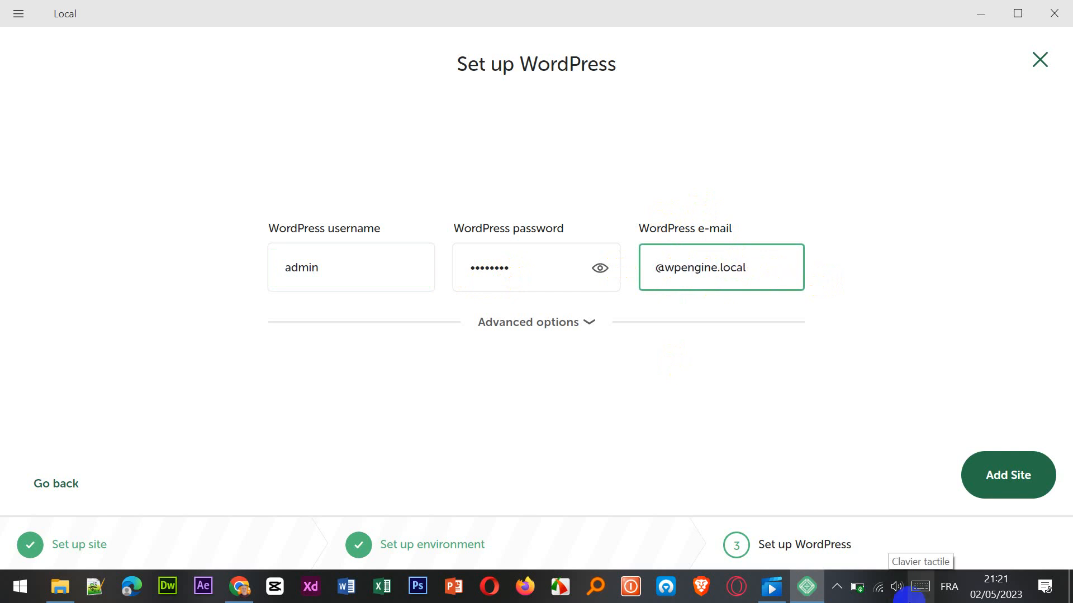
{"action": "type", "text": "automoto"}
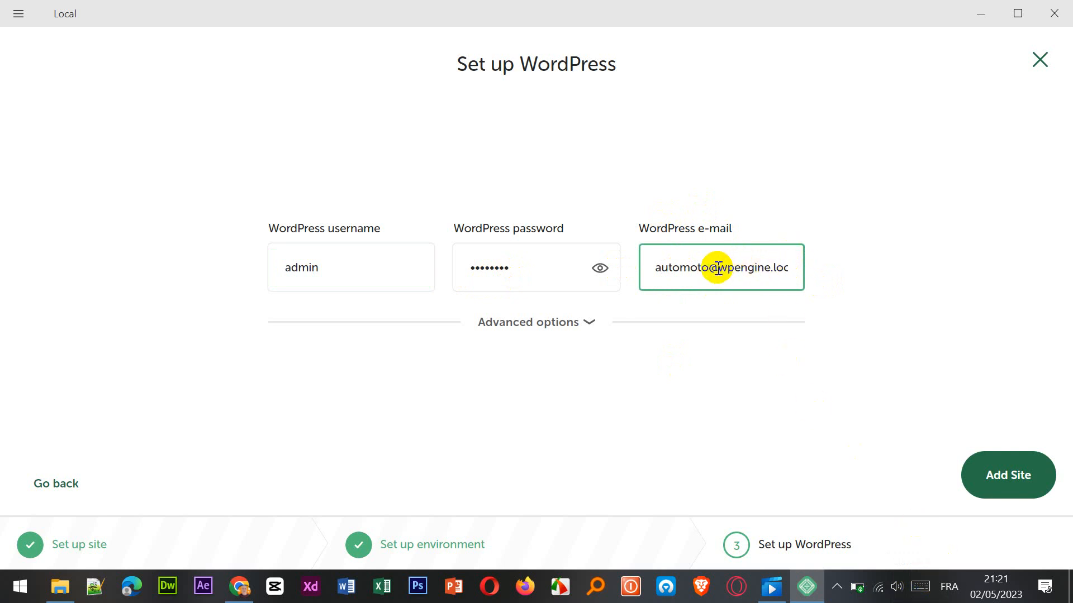
{"action": "left_click_drag", "start_coordinate": [719, 268], "coordinate": [783, 268]}
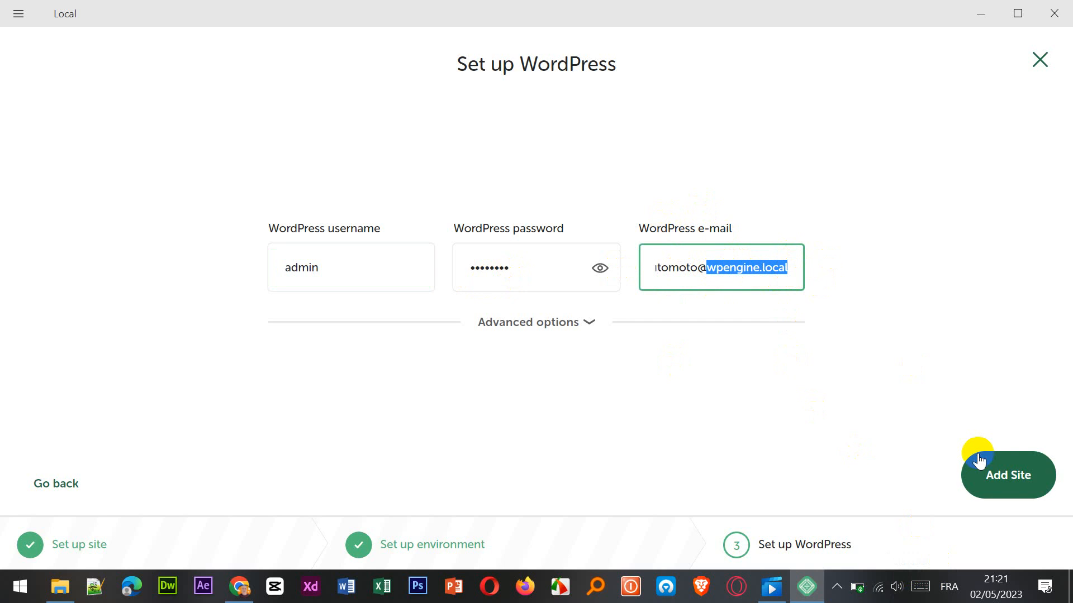
{"action": "type", "text": "g"}
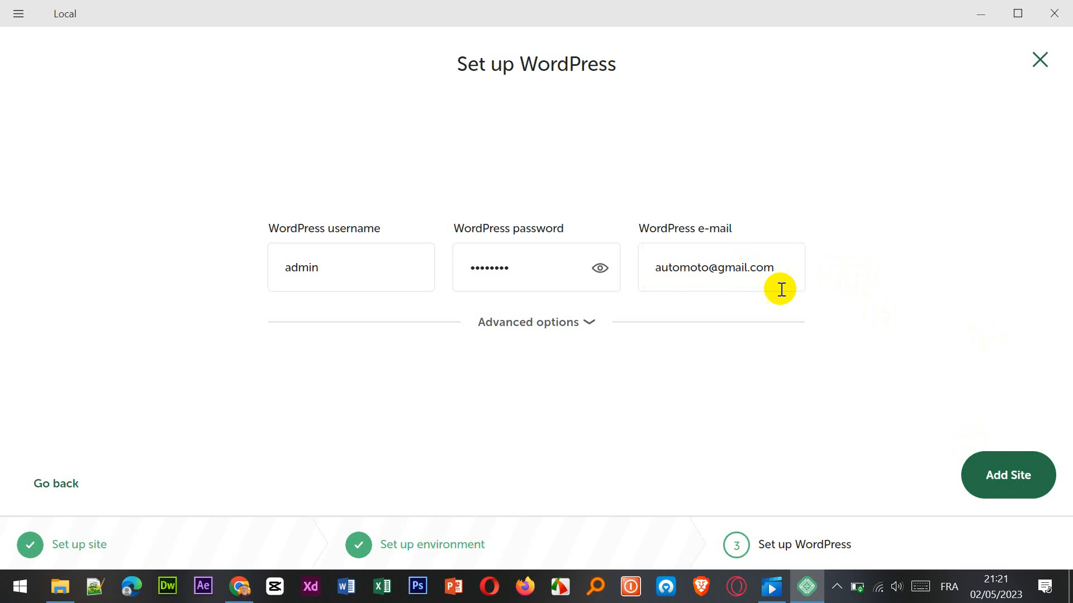
{"action": "left_click", "coordinate": [983, 485]}
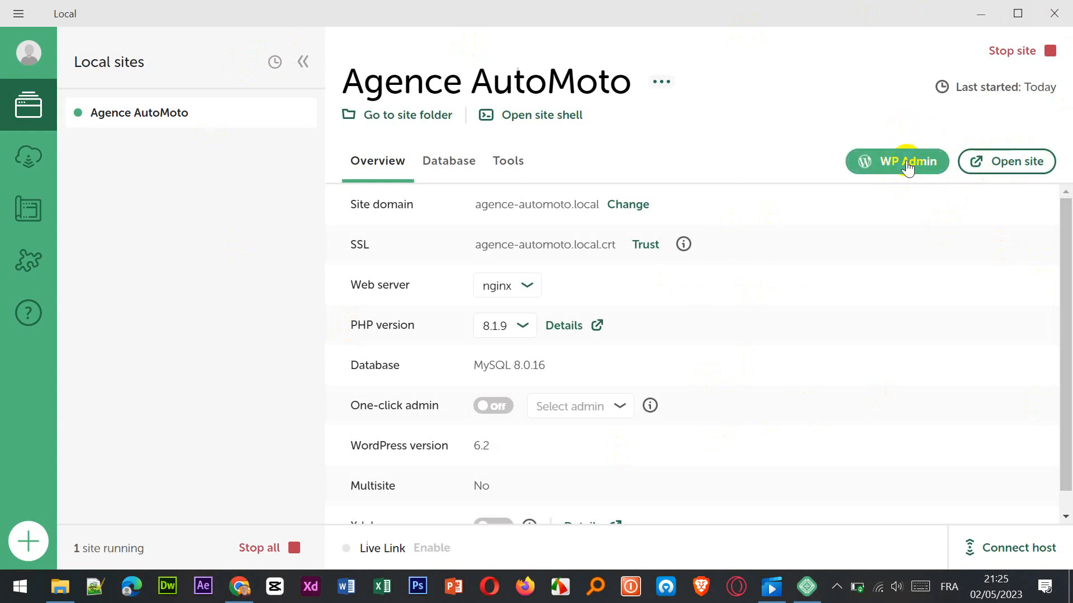
Open the Agence AutoMoto site in the browser, dismiss the translation offer and look through its home page.
{"action": "left_click", "coordinate": [1006, 163]}
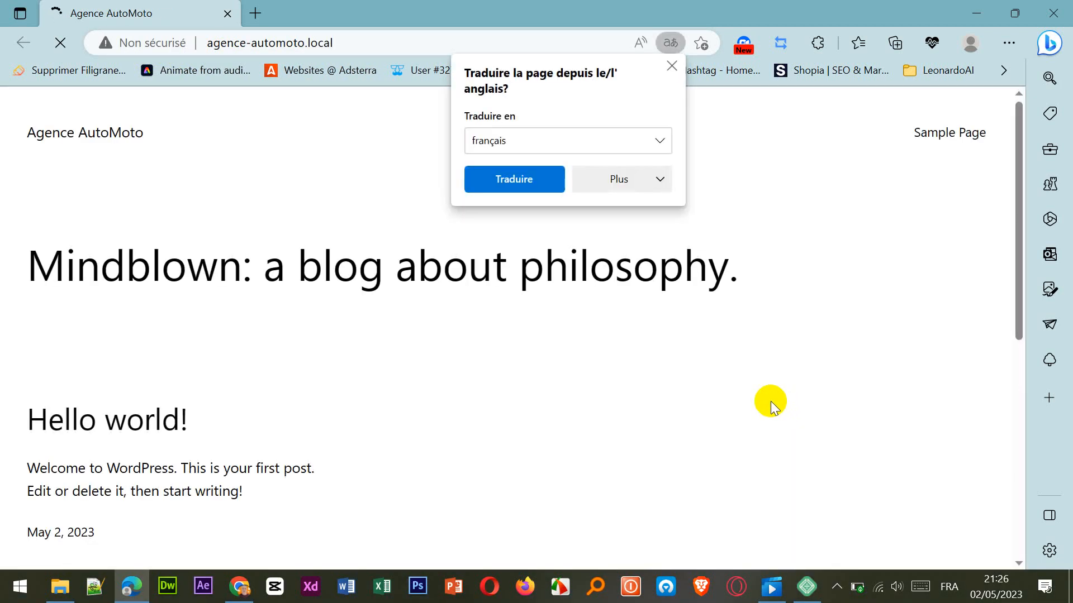
{"action": "left_click", "coordinate": [672, 66]}
{"action": "scroll", "coordinate": [575, 364], "scroll_direction": "down", "scroll_amount": 8}
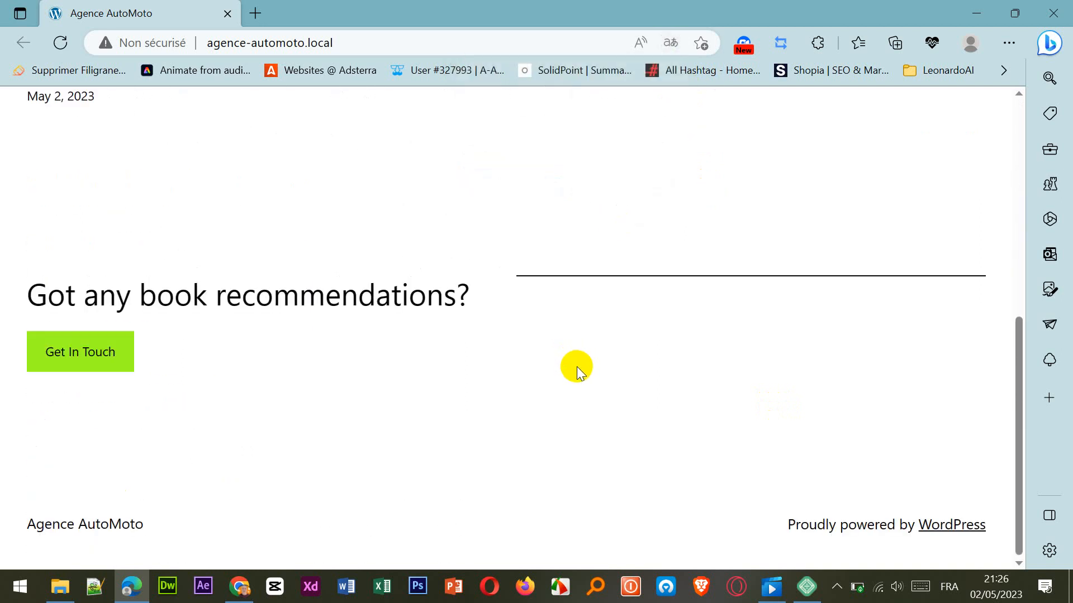
{"action": "scroll", "coordinate": [577, 370], "scroll_direction": "up", "scroll_amount": 8}
{"action": "scroll", "coordinate": [579, 374], "scroll_direction": "down", "scroll_amount": 4}
{"action": "scroll", "coordinate": [578, 373], "scroll_direction": "up", "scroll_amount": 4}
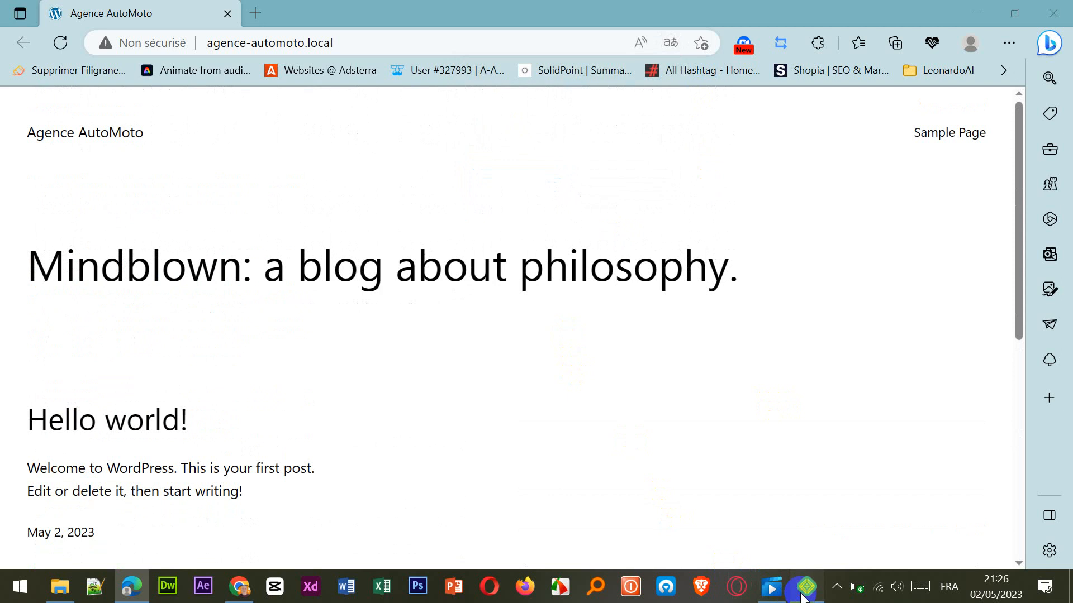
Open WP Admin from Local, log in as admin with the account password and dismiss the offer to save it.
{"action": "left_click", "coordinate": [806, 587]}
{"action": "left_click", "coordinate": [895, 168]}
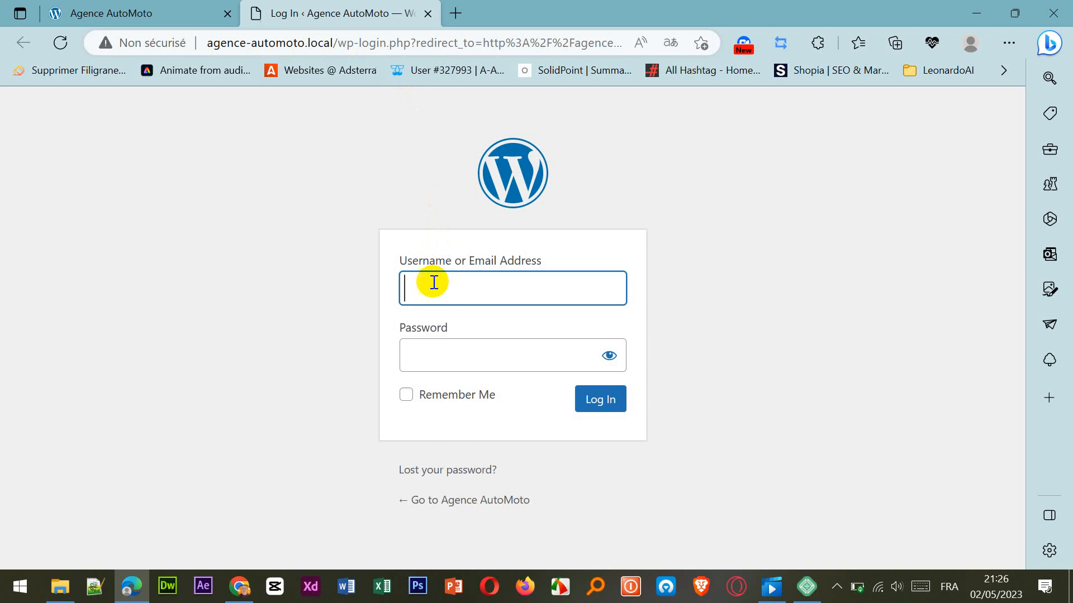
{"action": "left_click", "coordinate": [424, 295]}
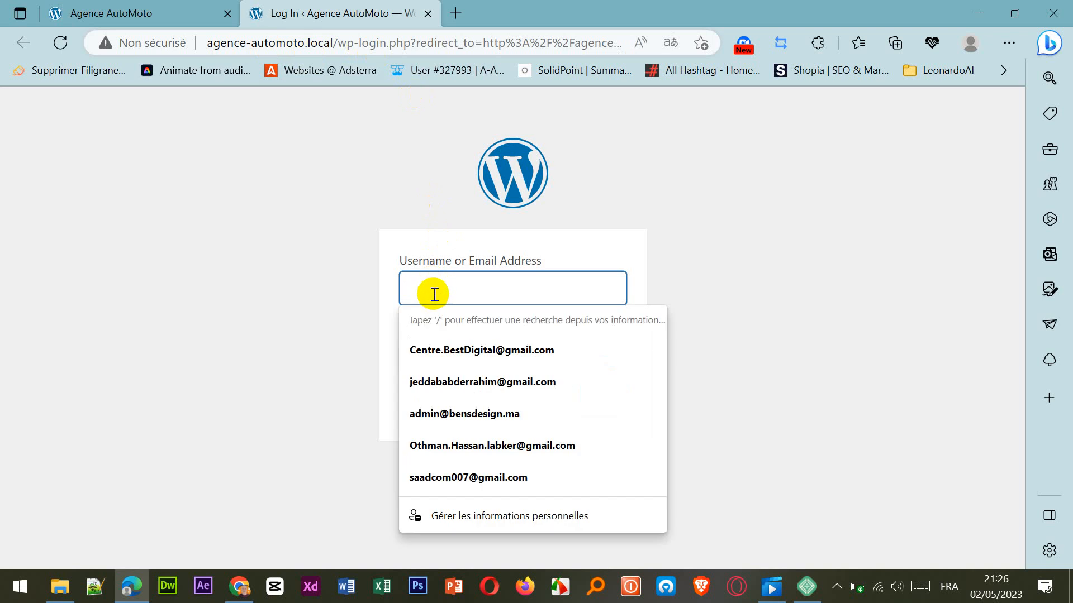
{"action": "type", "text": "adm"}
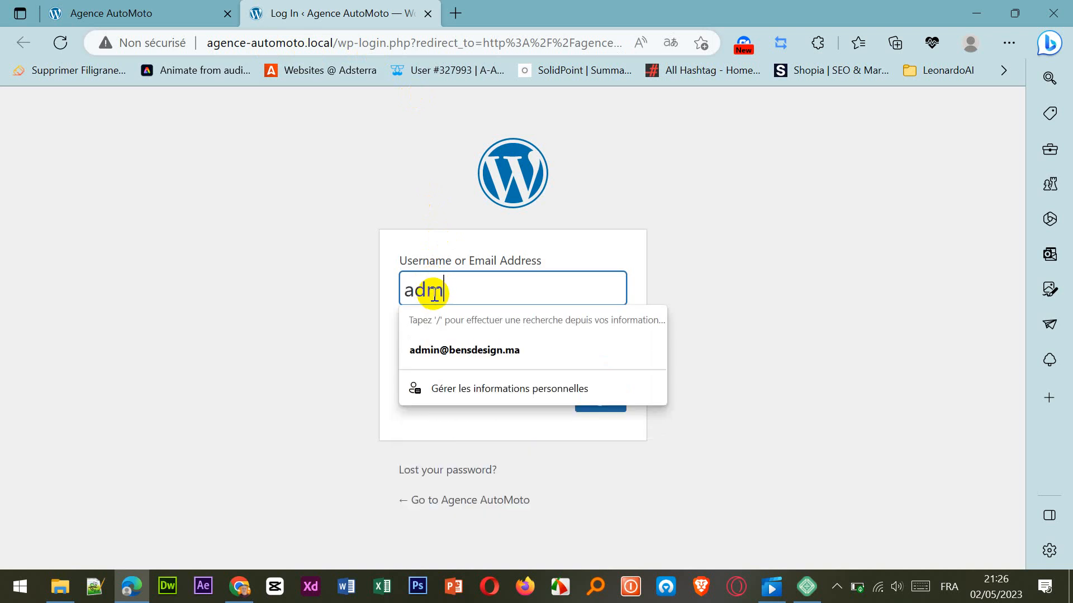
{"action": "type", "text": "in"}
{"action": "left_click", "coordinate": [496, 364]}
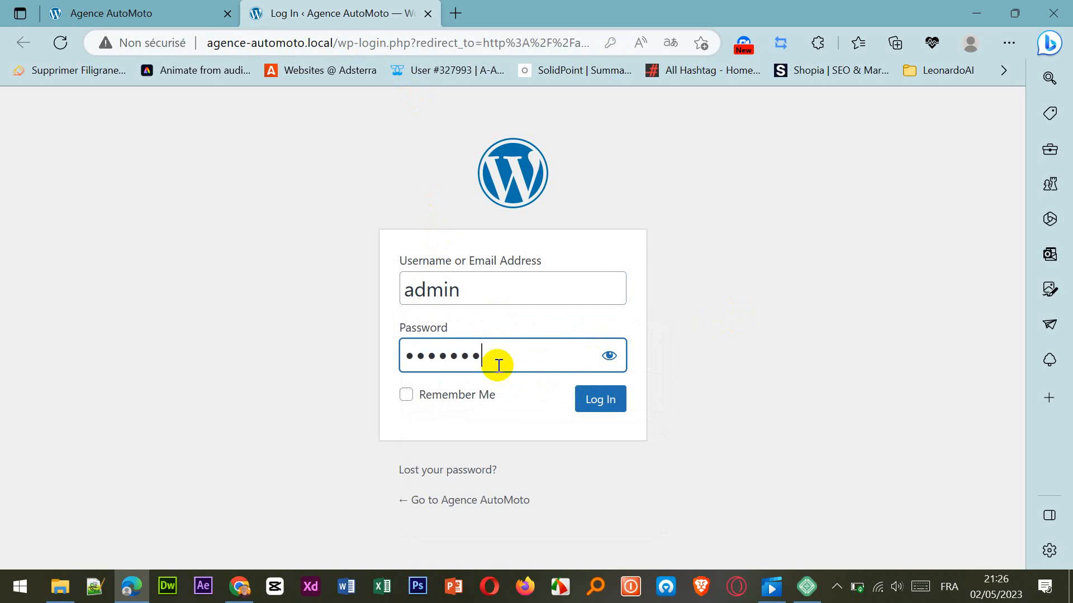
{"action": "left_click", "coordinate": [587, 409]}
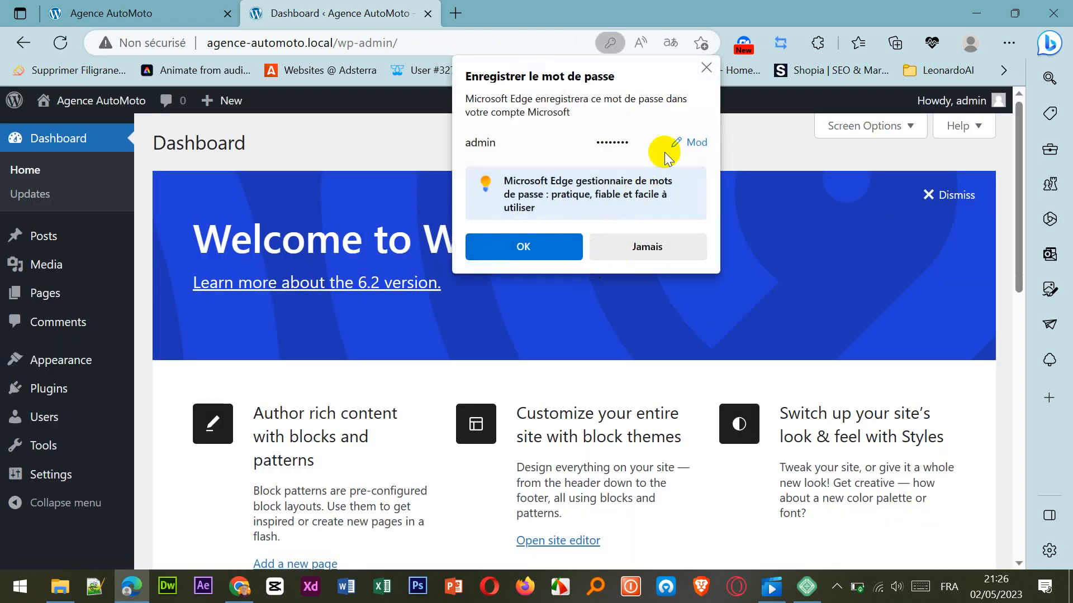
{"action": "left_click", "coordinate": [706, 68]}
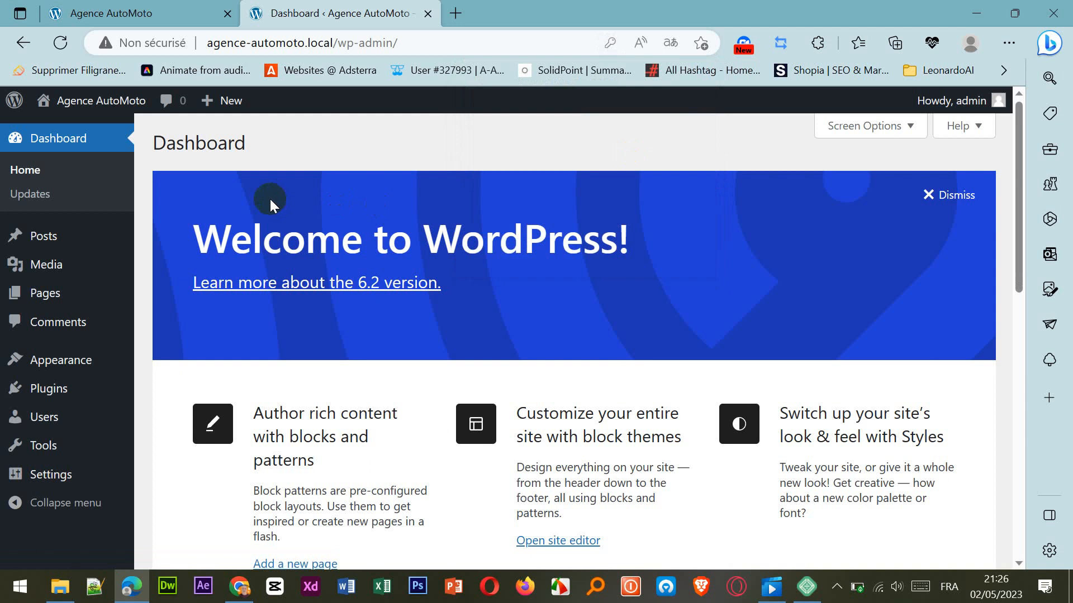
Look through the WordPress dashboard's welcome panel, Site Health Status, At a Glance and Quick Draft sections.
{"action": "scroll", "coordinate": [269, 201], "scroll_direction": "down", "scroll_amount": 4}
{"action": "scroll", "coordinate": [62, 447], "scroll_direction": "down", "scroll_amount": 1}
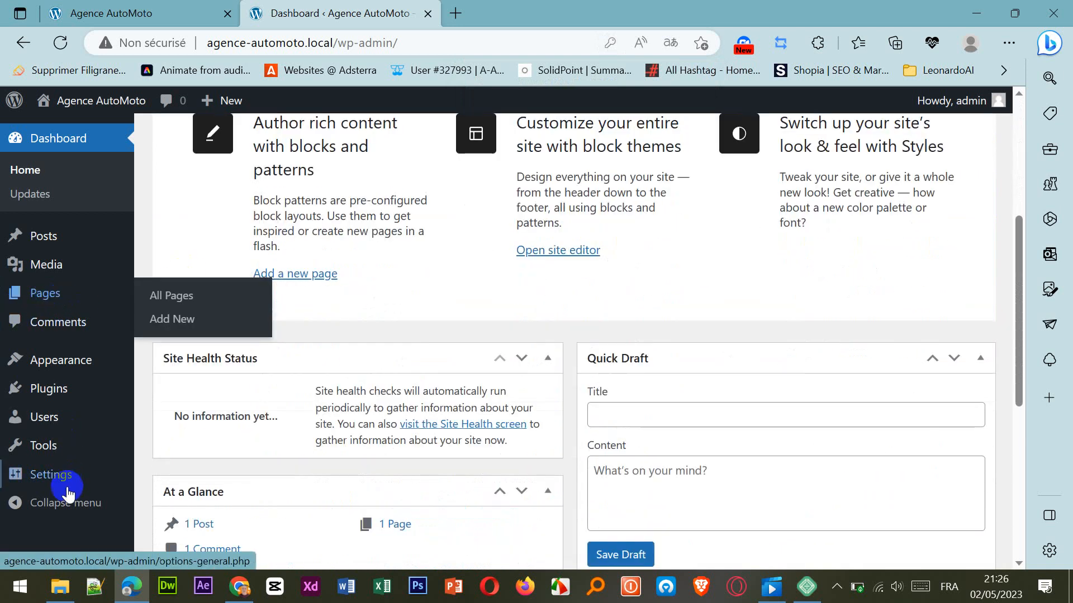
{"action": "scroll", "coordinate": [421, 468], "scroll_direction": "up", "scroll_amount": 5}
{"action": "scroll", "coordinate": [420, 468], "scroll_direction": "down", "scroll_amount": 5}
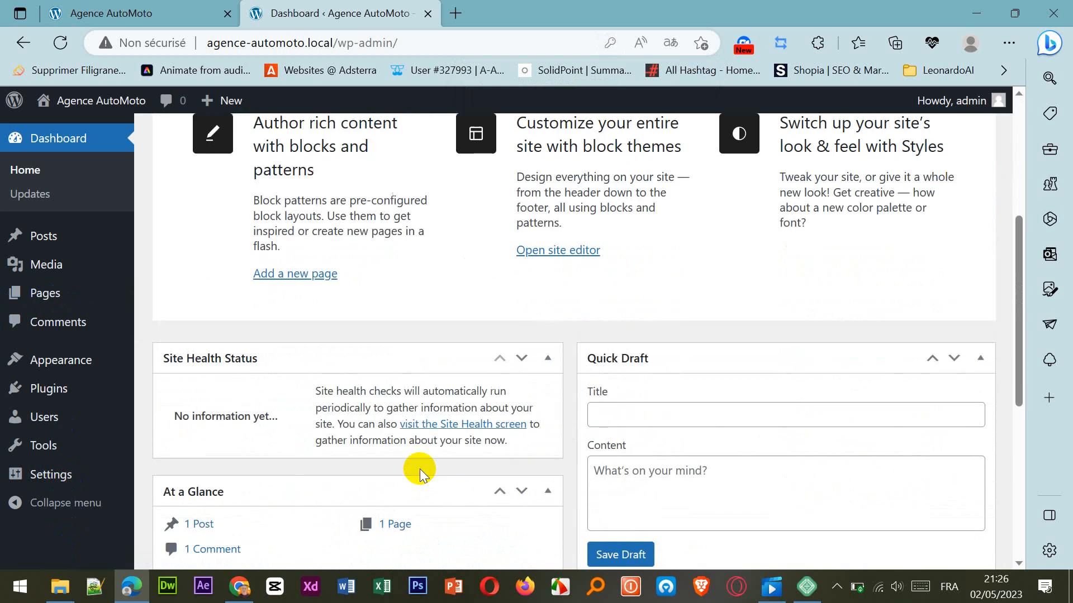
{"action": "scroll", "coordinate": [420, 468], "scroll_direction": "down", "scroll_amount": 6}
{"action": "scroll", "coordinate": [419, 468], "scroll_direction": "up", "scroll_amount": 10}
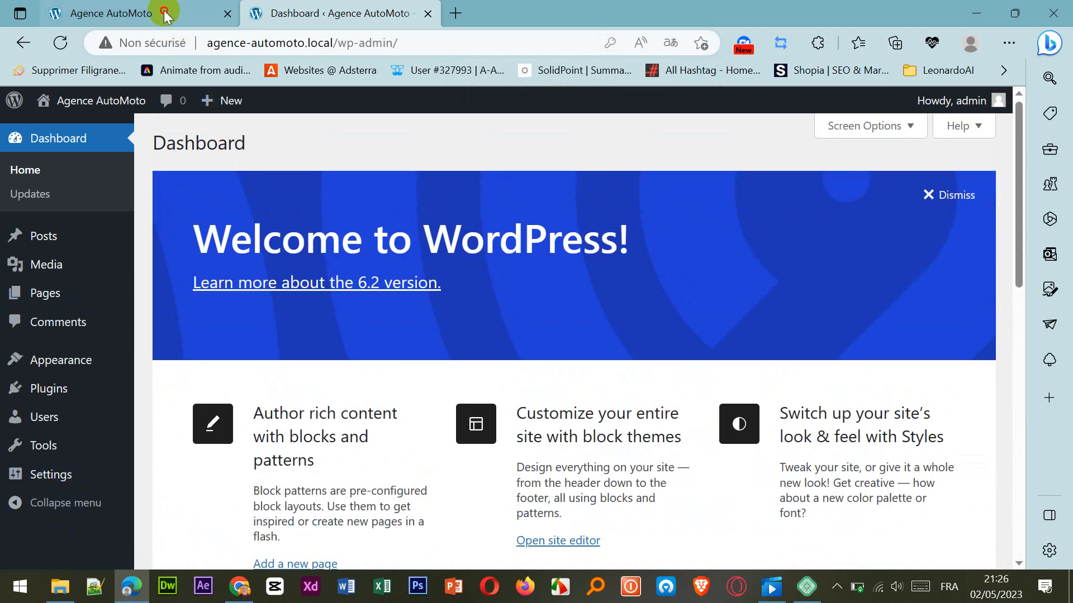
Reorder the browser tabs so the site's home page follows the WordPress dashboard, and return to the dashboard.
{"action": "left_click", "coordinate": [166, 15]}
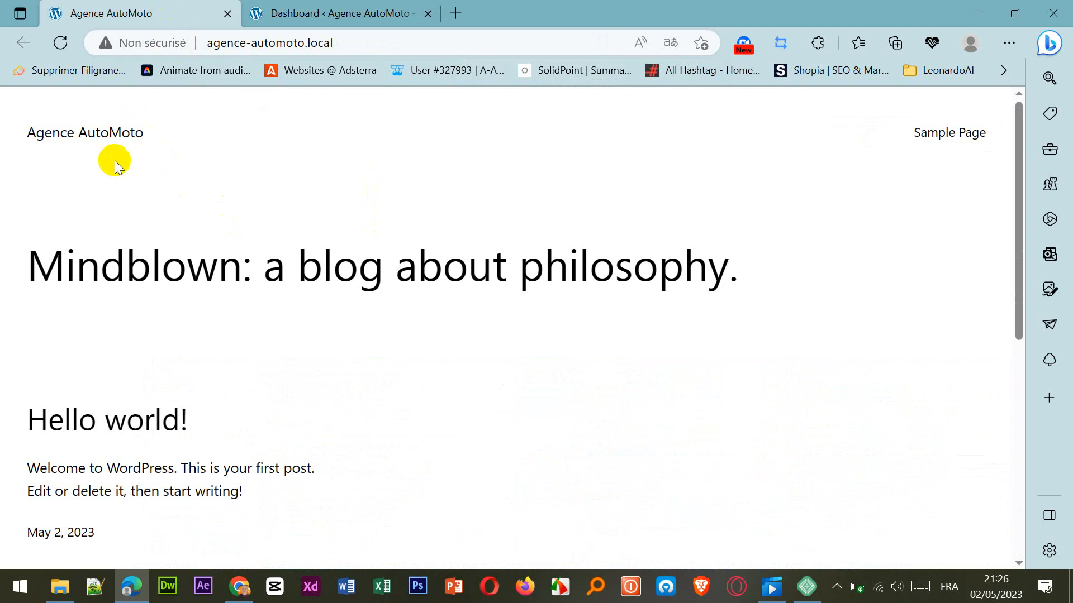
{"action": "left_click_drag", "start_coordinate": [169, 16], "coordinate": [349, 22]}
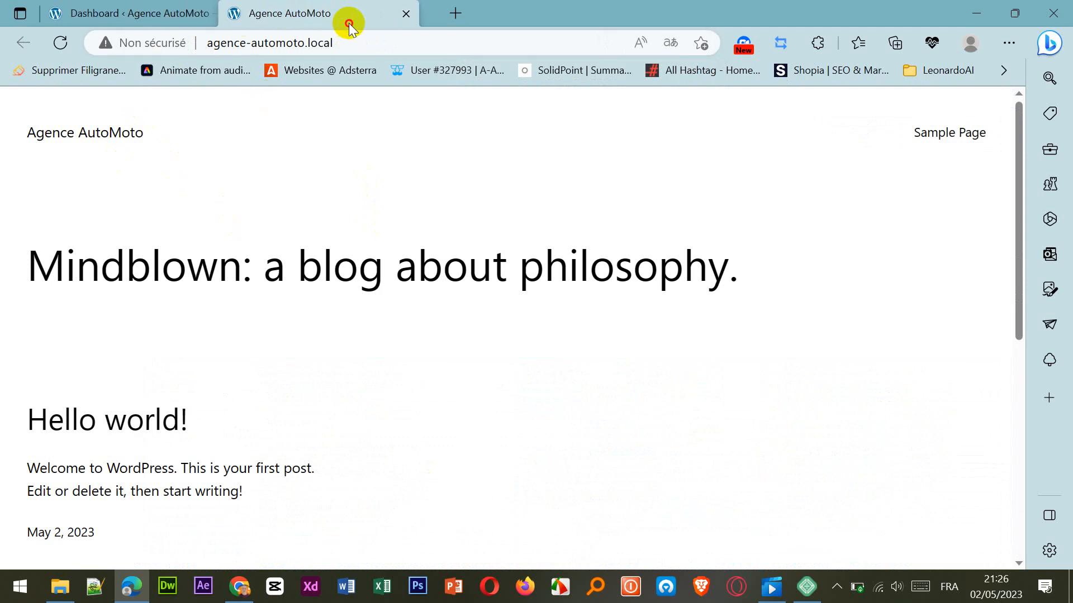
{"action": "left_click", "coordinate": [171, 8]}
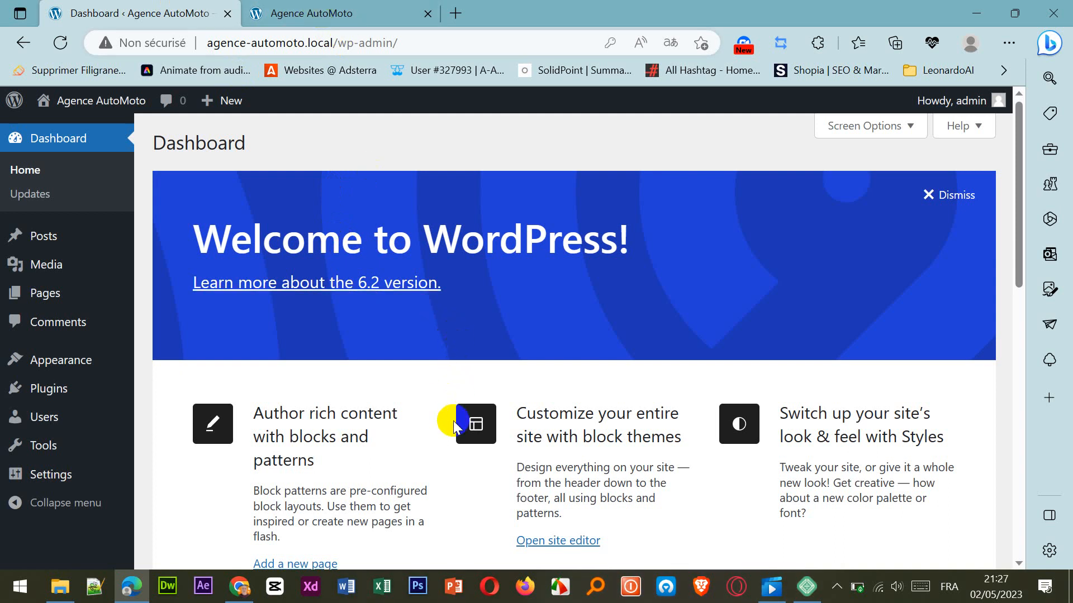
Look over the site's home page and open the list of posts in the WordPress dashboard.
{"action": "left_click", "coordinate": [339, 16]}
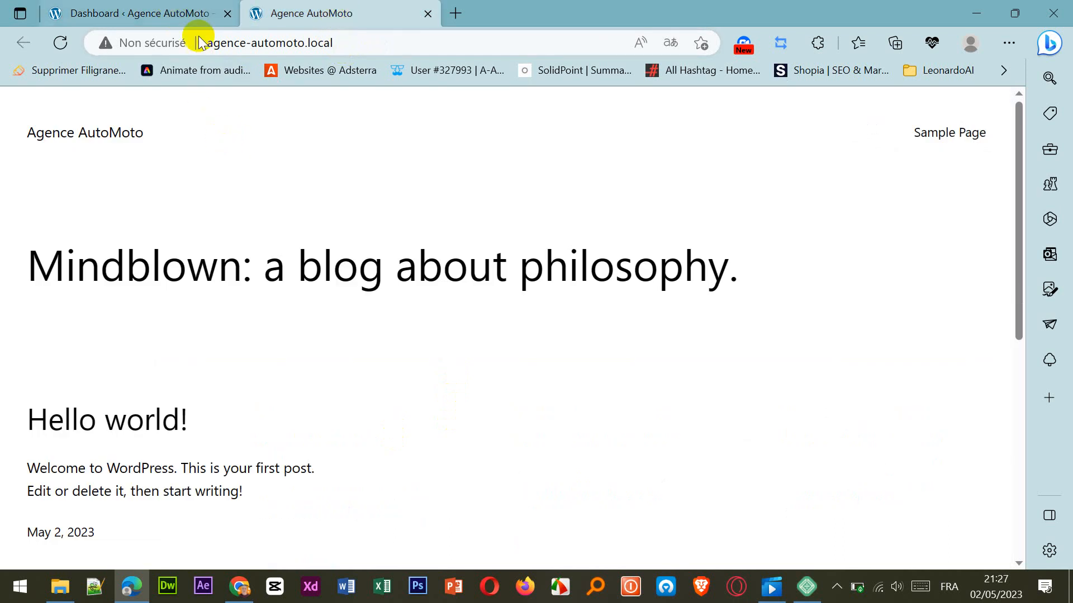
{"action": "scroll", "coordinate": [561, 457], "scroll_direction": "down", "scroll_amount": 1}
{"action": "scroll", "coordinate": [561, 454], "scroll_direction": "down", "scroll_amount": 5}
{"action": "scroll", "coordinate": [561, 453], "scroll_direction": "up", "scroll_amount": 7}
{"action": "left_click", "coordinate": [150, 15]}
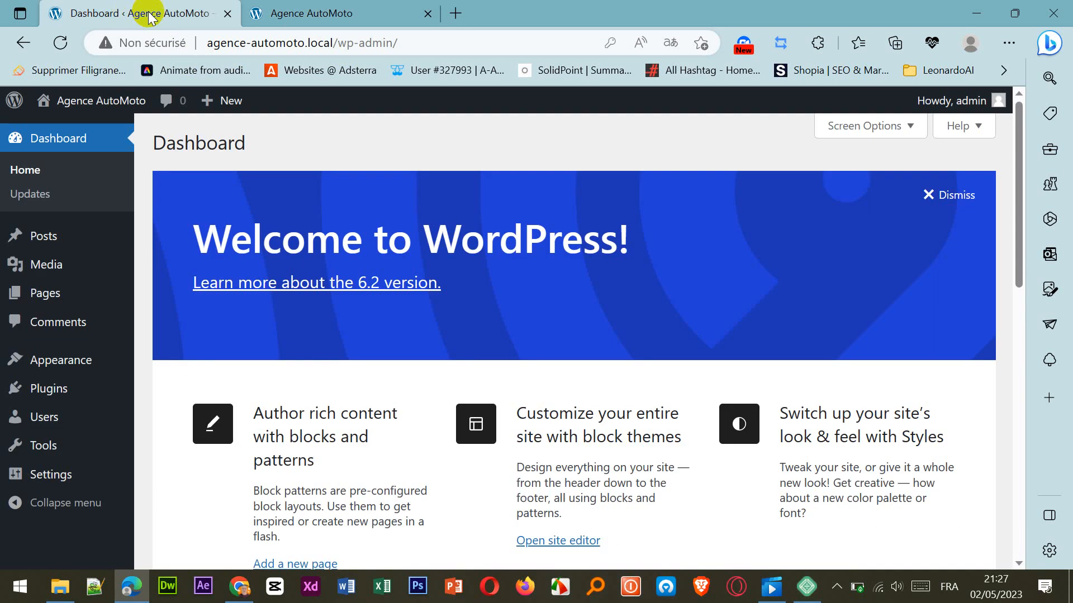
{"action": "left_click", "coordinate": [44, 237]}
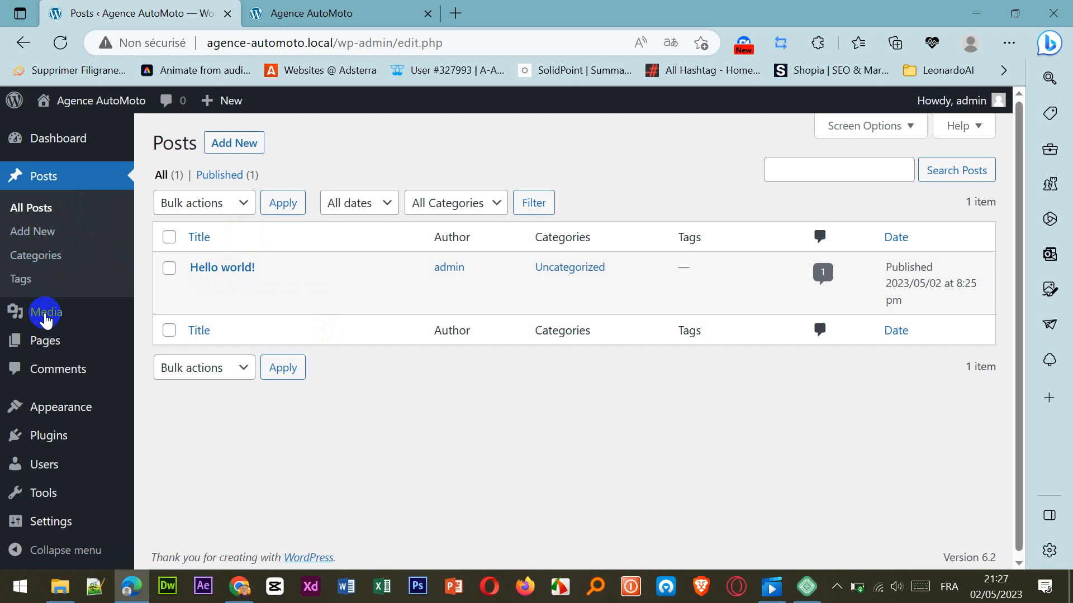
Look over the dashboard's Pages and Plugins lists, check the site's home page and return to the dashboard.
{"action": "left_click", "coordinate": [45, 341]}
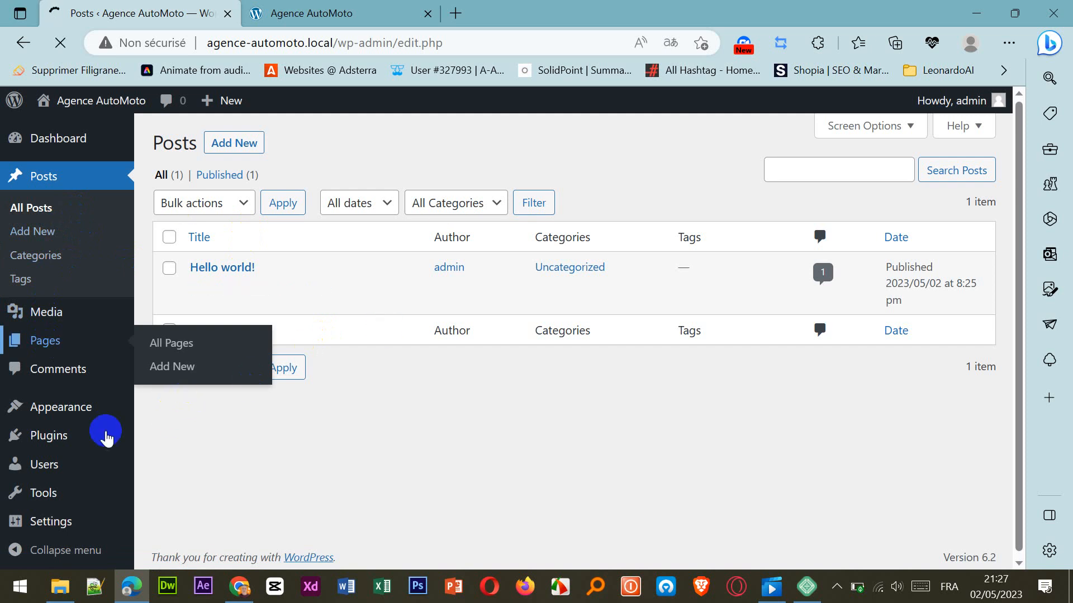
{"action": "left_click", "coordinate": [37, 442]}
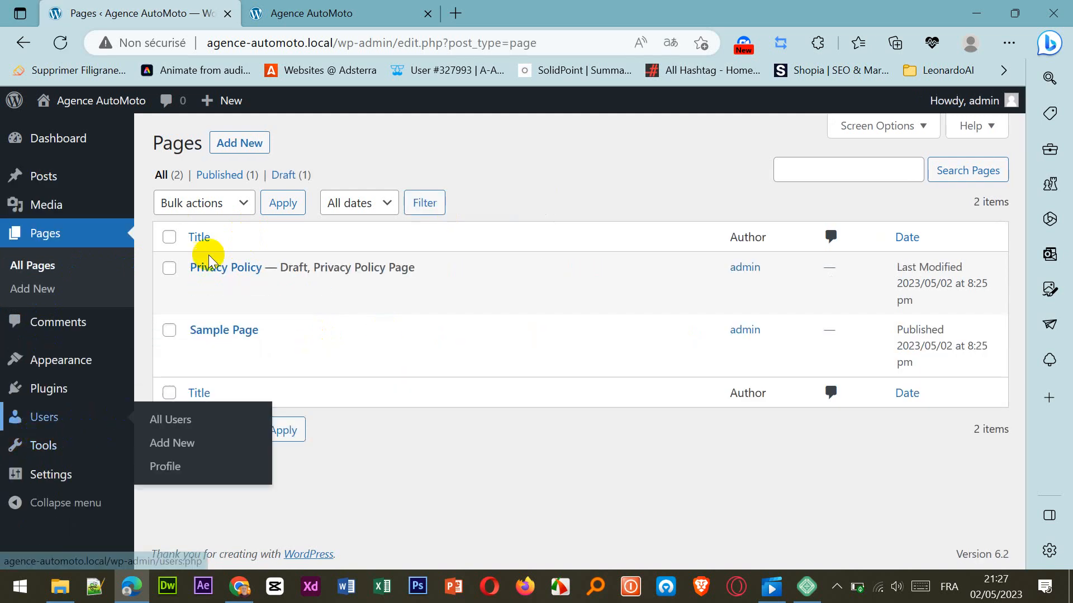
{"action": "mouse_move", "coordinate": [54, 403]}
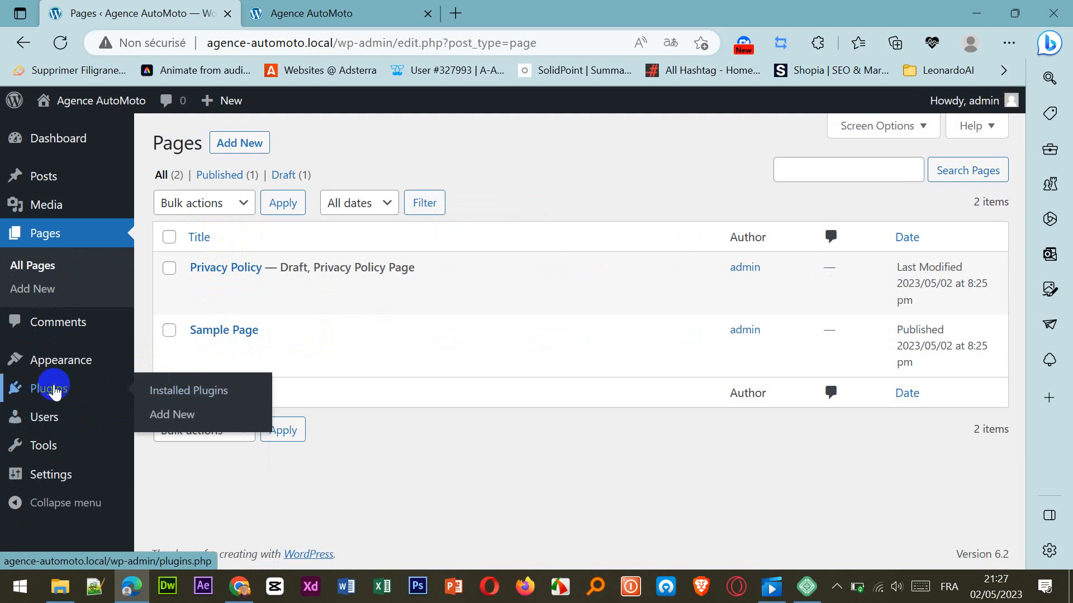
{"action": "left_click", "coordinate": [66, 382]}
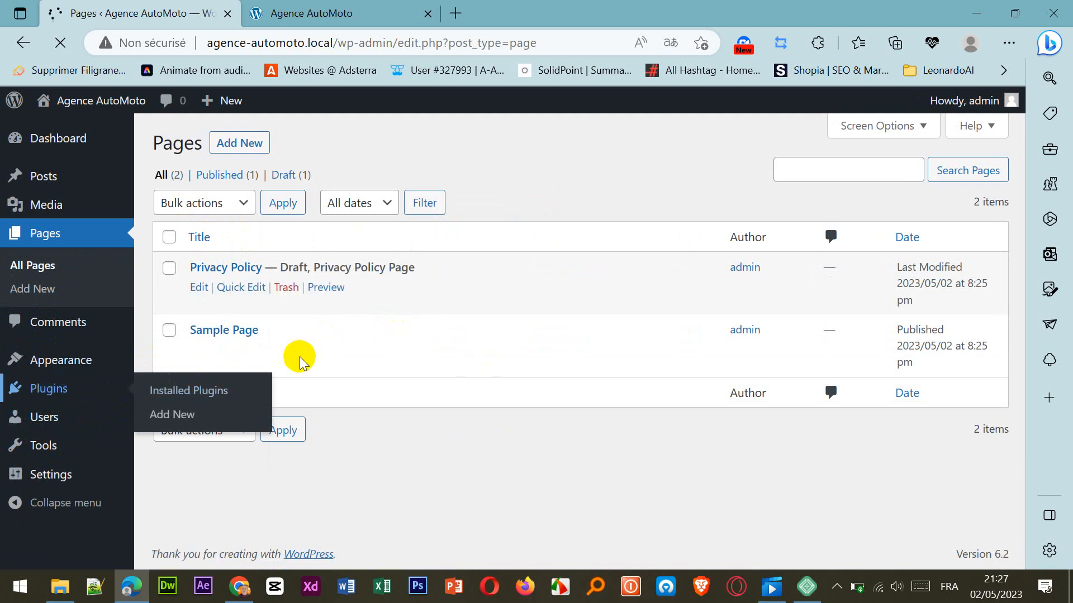
{"action": "left_click", "coordinate": [306, 14]}
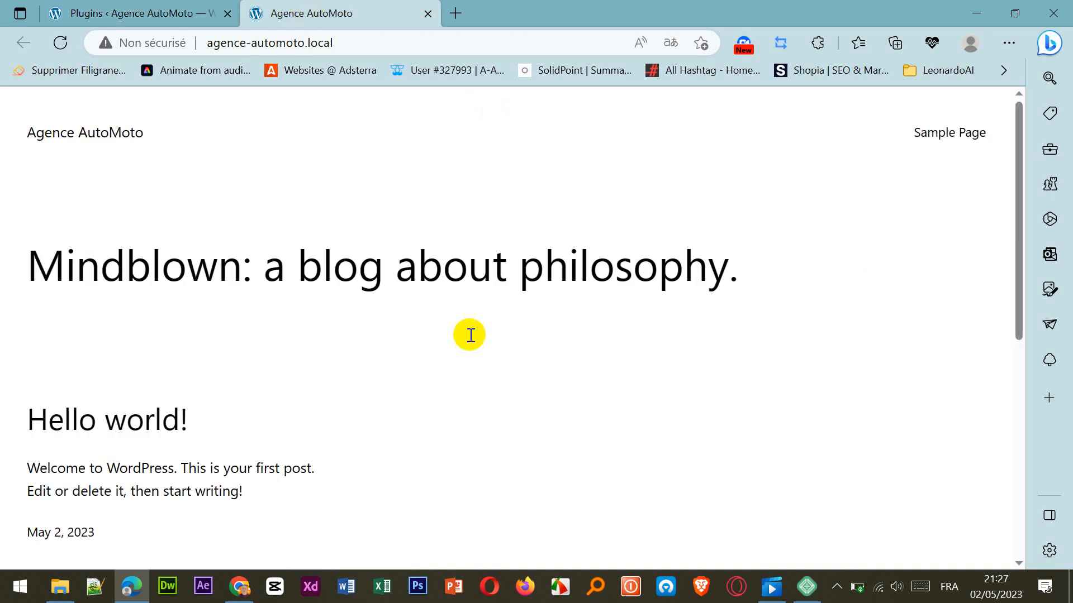
{"action": "left_click", "coordinate": [170, 21]}
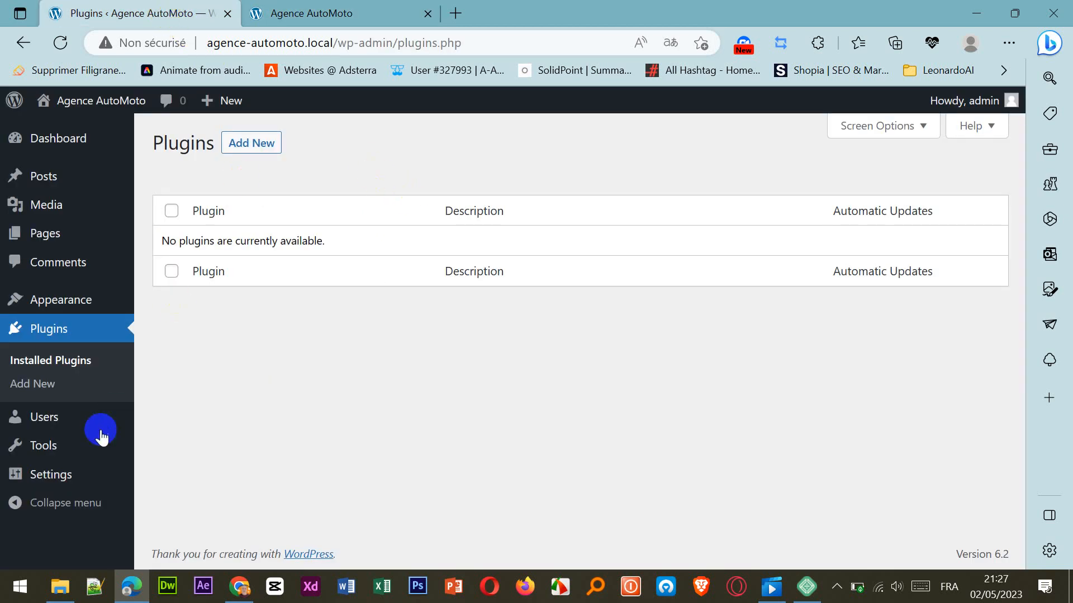
Set the Site Language to Français in the General Settings.
{"action": "mouse_move", "coordinate": [60, 452]}
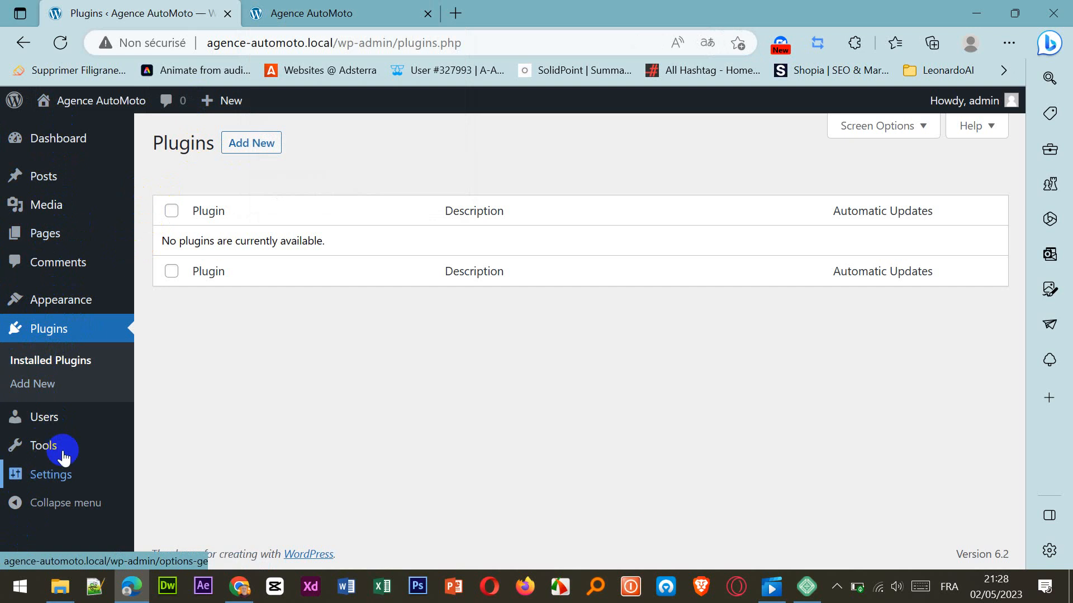
{"action": "left_click", "coordinate": [47, 478]}
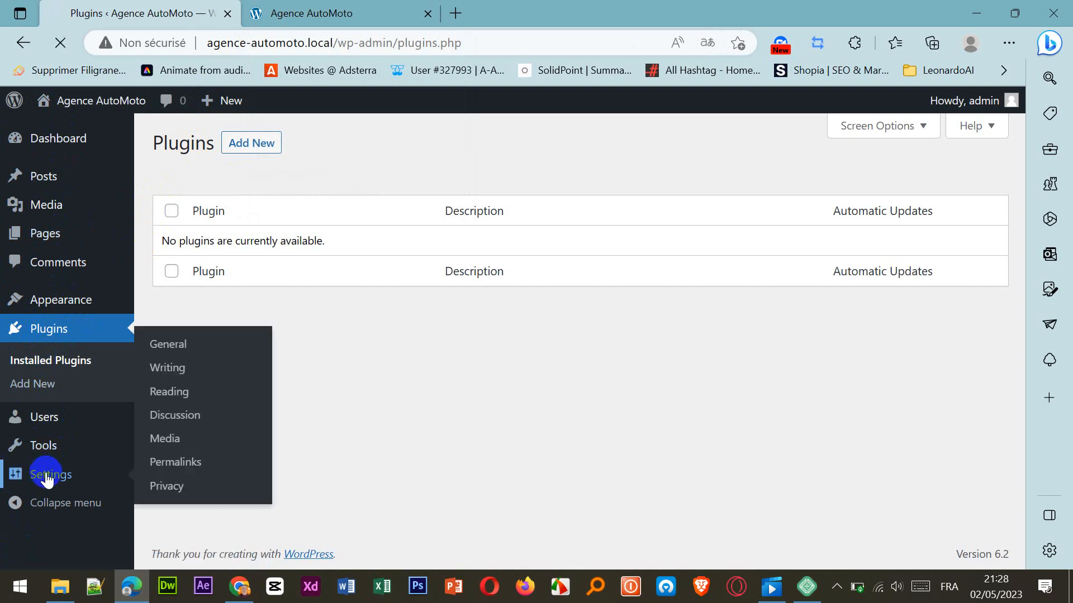
{"action": "left_click", "coordinate": [177, 352]}
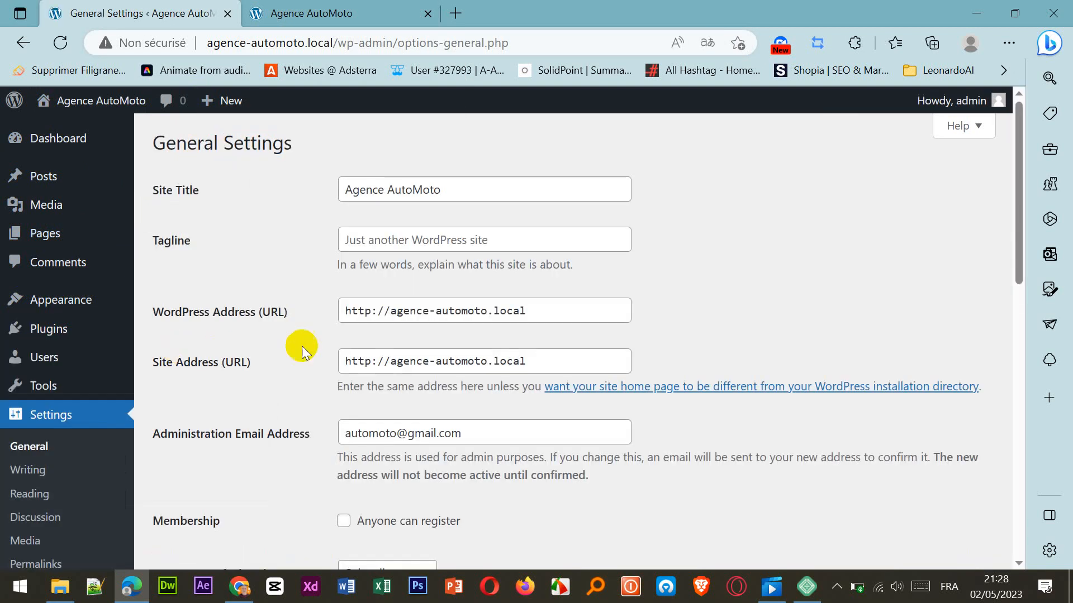
{"action": "scroll", "coordinate": [428, 275], "scroll_direction": "down", "scroll_amount": 3}
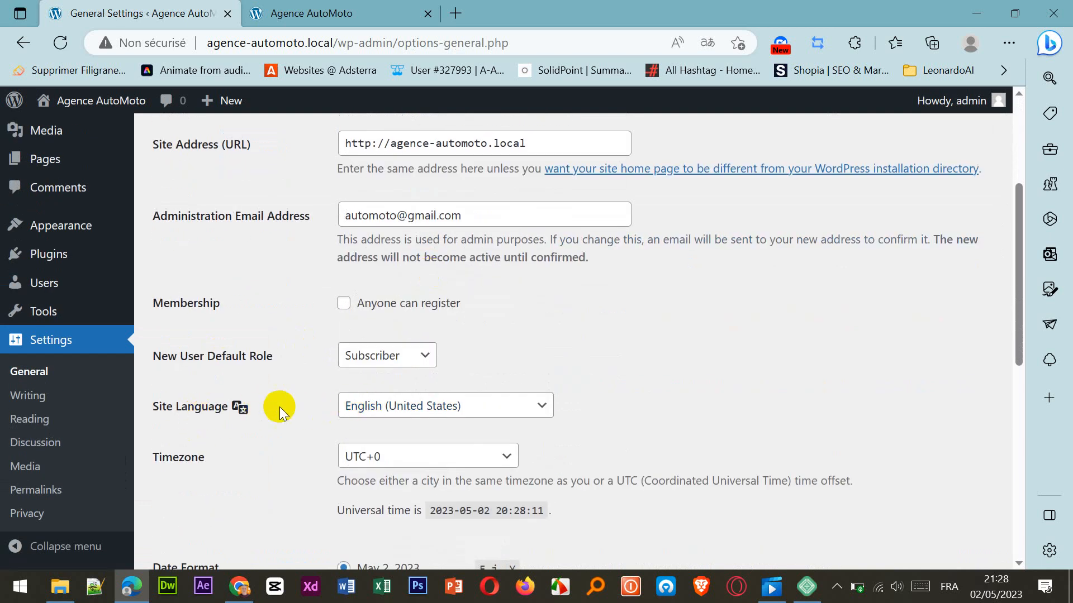
{"action": "left_click", "coordinate": [397, 416]}
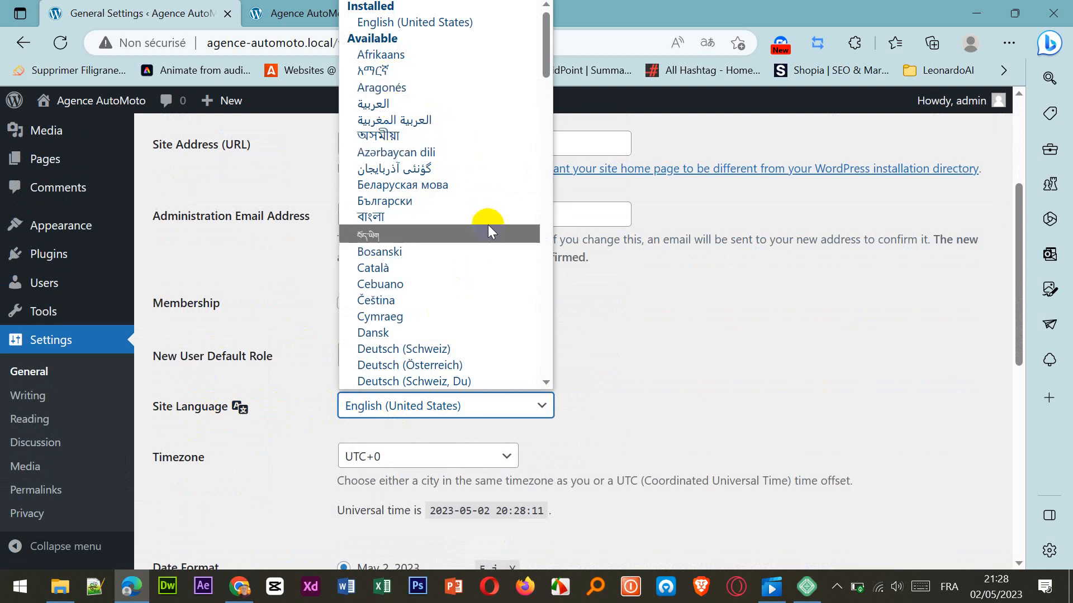
{"action": "scroll", "coordinate": [482, 133], "scroll_direction": "down", "scroll_amount": 4}
{"action": "scroll", "coordinate": [486, 142], "scroll_direction": "down", "scroll_amount": 10}
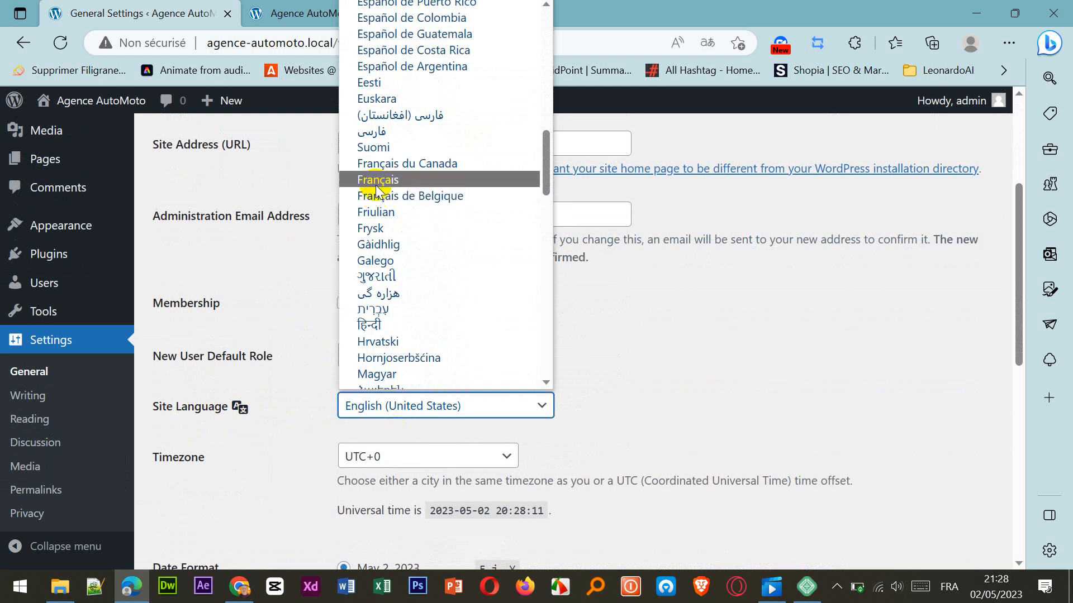
{"action": "left_click", "coordinate": [377, 180]}
Save the changes made to the General Settings.
{"action": "scroll", "coordinate": [557, 349], "scroll_direction": "down", "scroll_amount": 4}
{"action": "scroll", "coordinate": [556, 350], "scroll_direction": "down", "scroll_amount": 5}
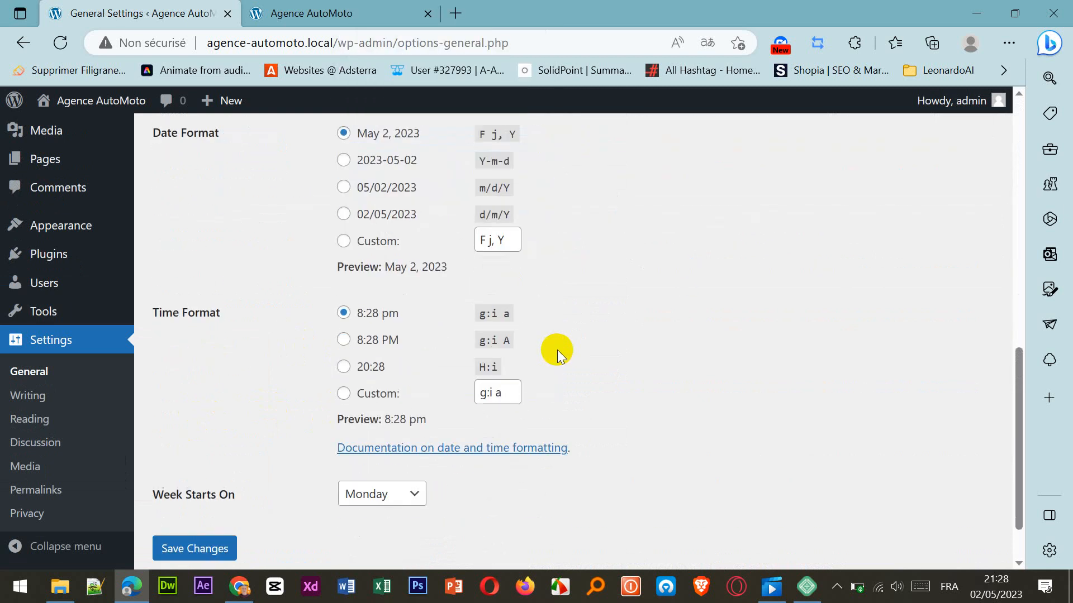
{"action": "left_click", "coordinate": [184, 488]}
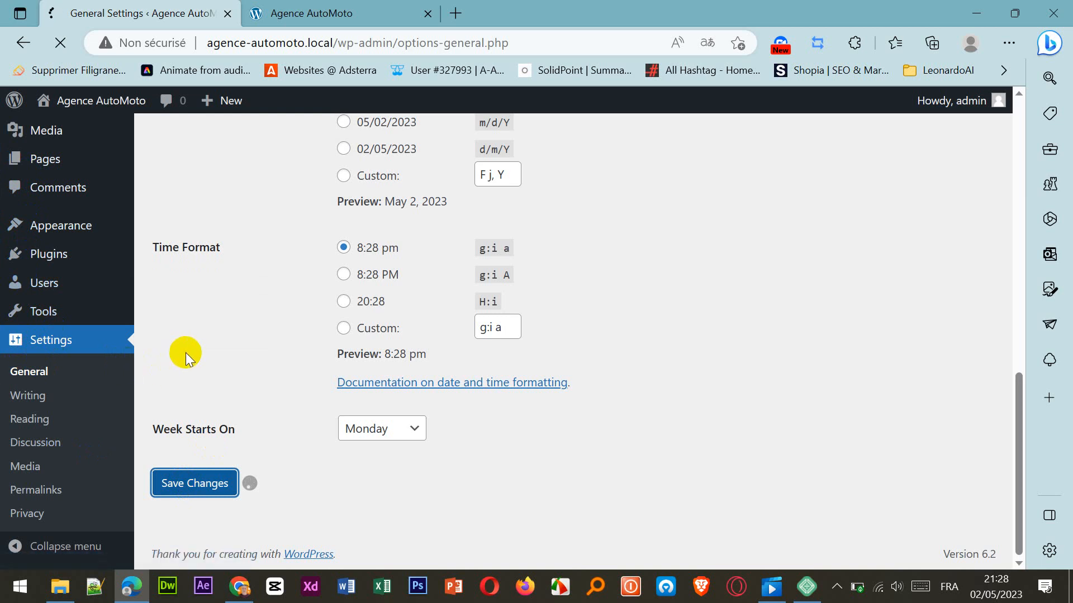
{"action": "left_click", "coordinate": [71, 222]}
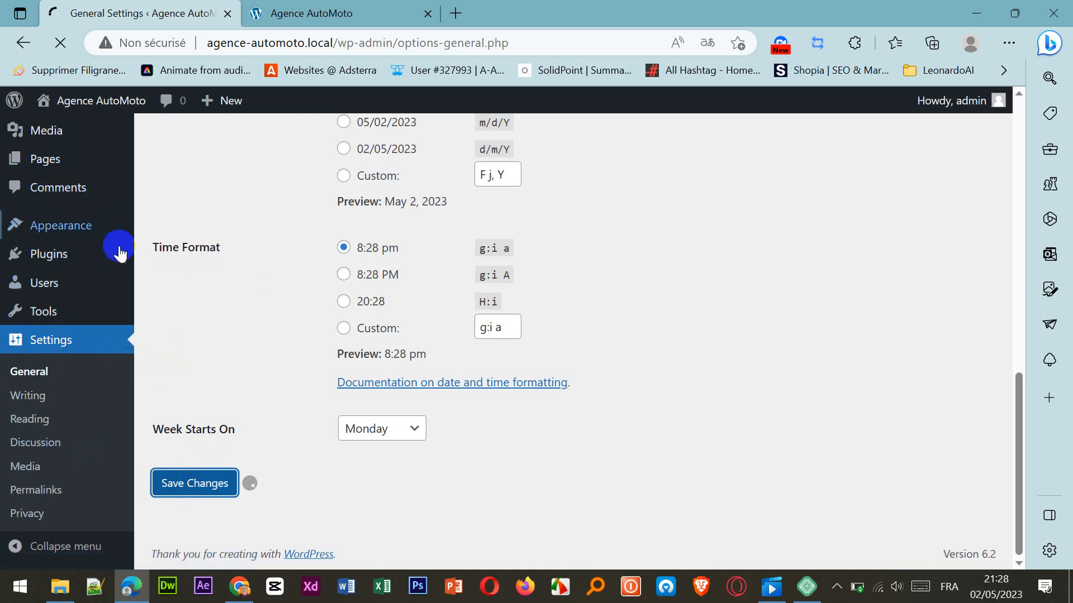
{"action": "mouse_move", "coordinate": [122, 273]}
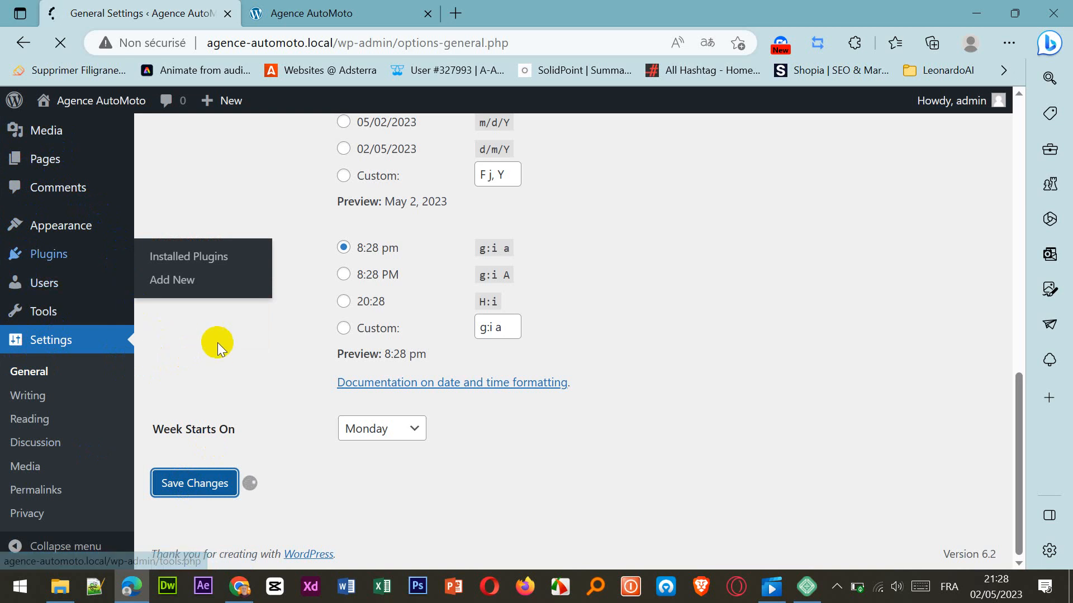
{"action": "left_click", "coordinate": [48, 314]}
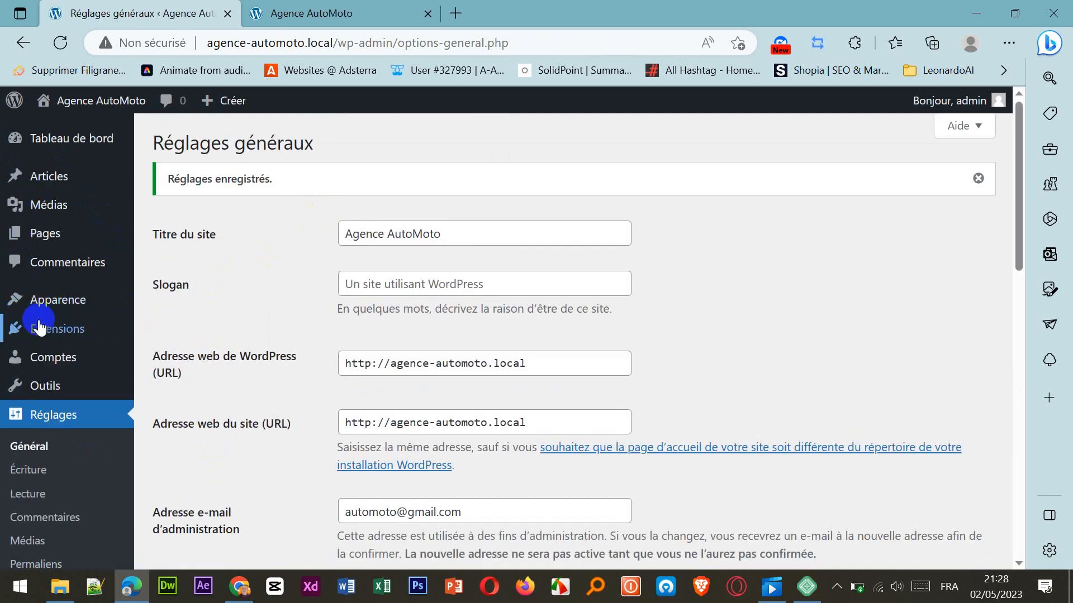
Start adding an extension from the installed extensions list and search the extension directory for "reset".
{"action": "mouse_move", "coordinate": [40, 329]}
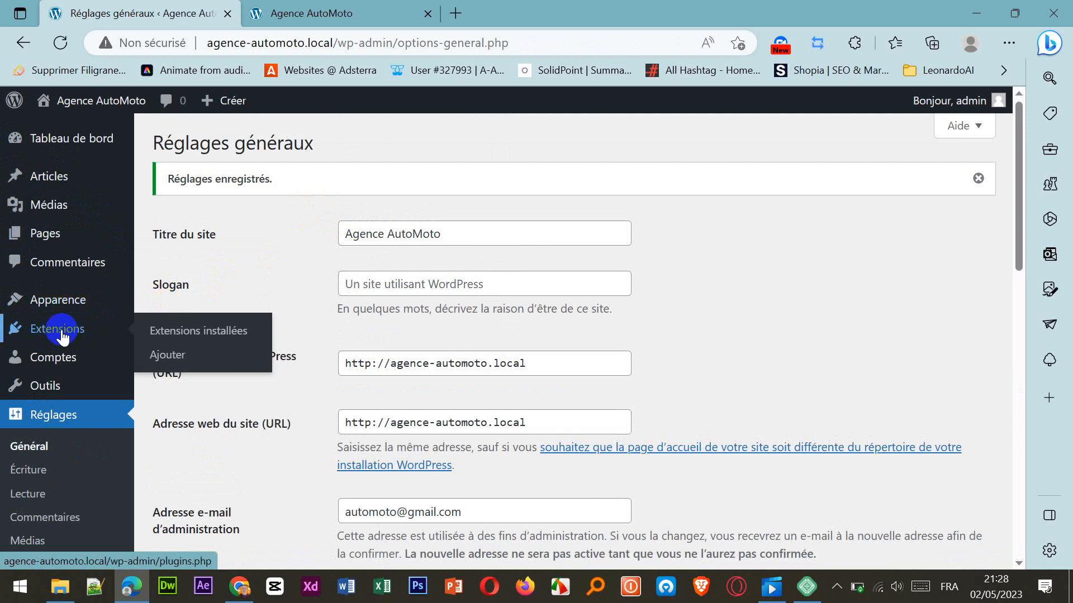
{"action": "left_click", "coordinate": [170, 335]}
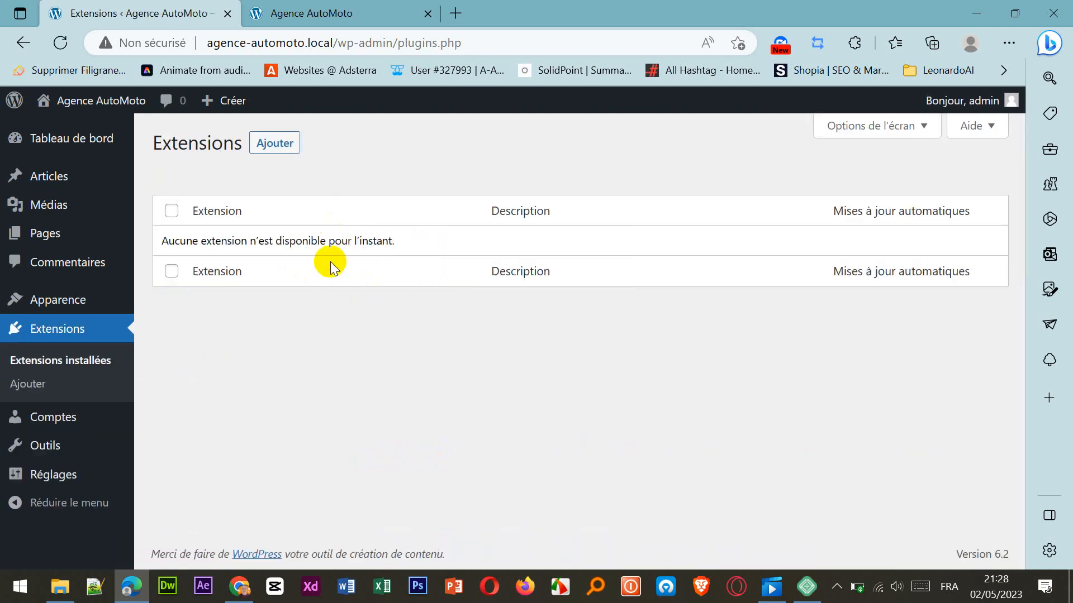
{"action": "left_click", "coordinate": [272, 146]}
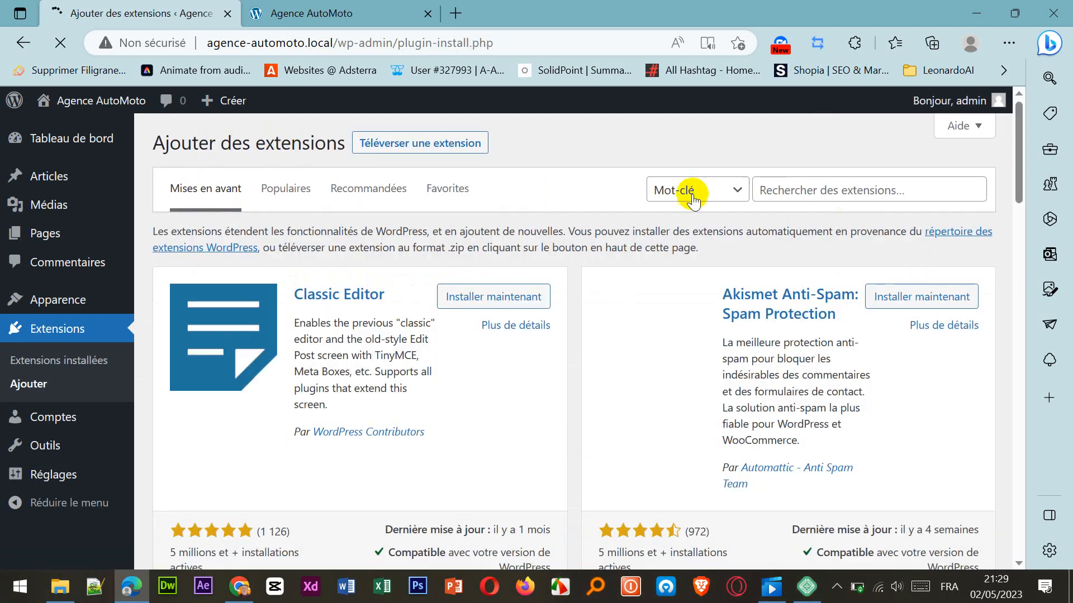
{"action": "left_click", "coordinate": [790, 195]}
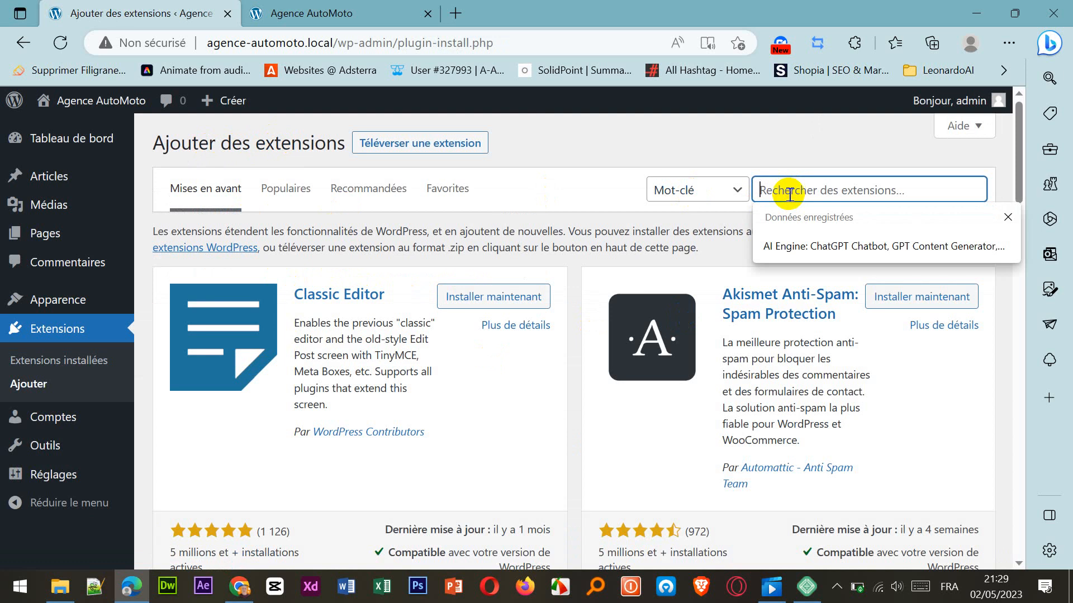
{"action": "type", "text": "rese"}
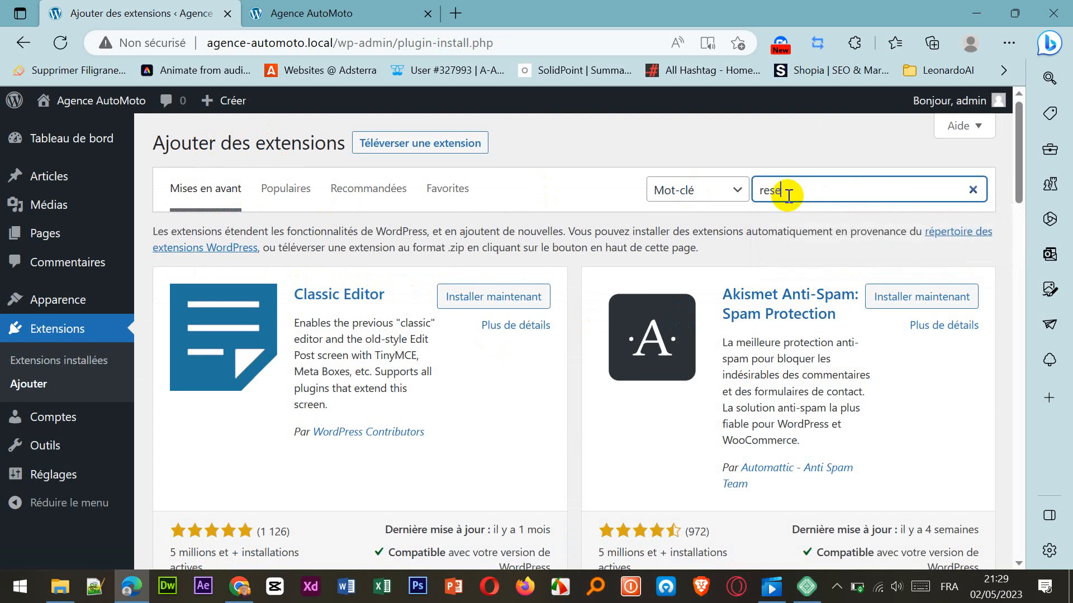
{"action": "type", "text": "t"}
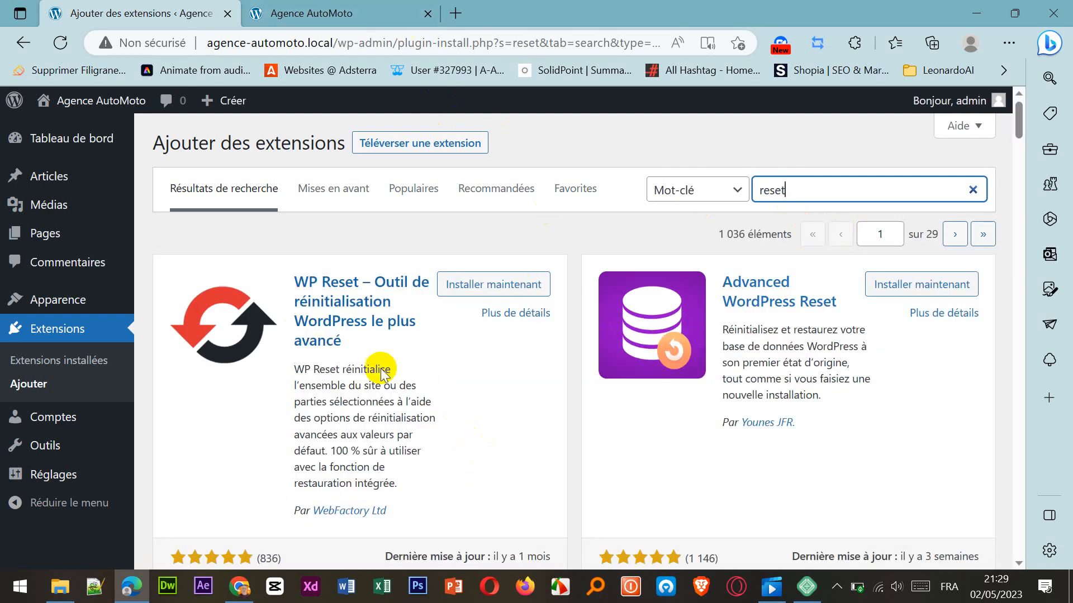
Install and activate the WP Reset extension by WebFactory Ltd from the search results.
{"action": "scroll", "coordinate": [402, 386], "scroll_direction": "down", "scroll_amount": 3}
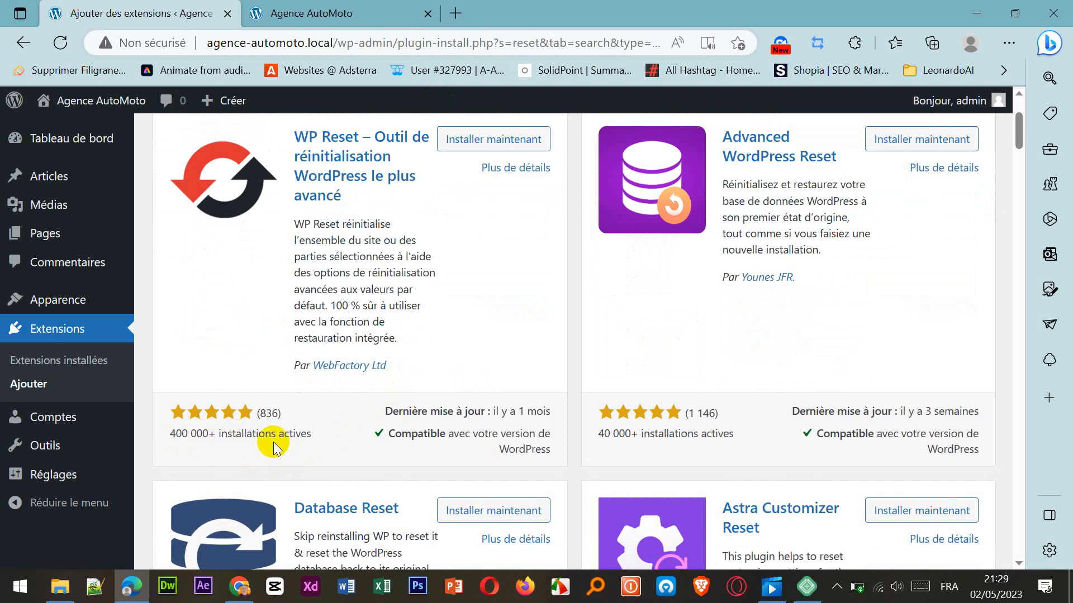
{"action": "scroll", "coordinate": [447, 329], "scroll_direction": "up", "scroll_amount": 3}
{"action": "left_click", "coordinate": [467, 283]}
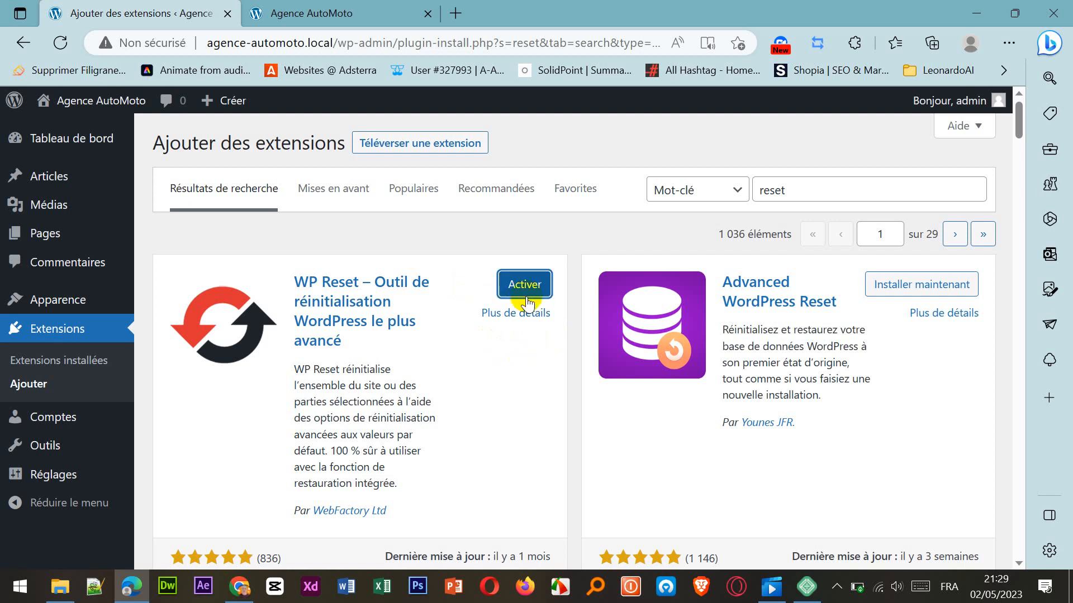
{"action": "left_click", "coordinate": [529, 286]}
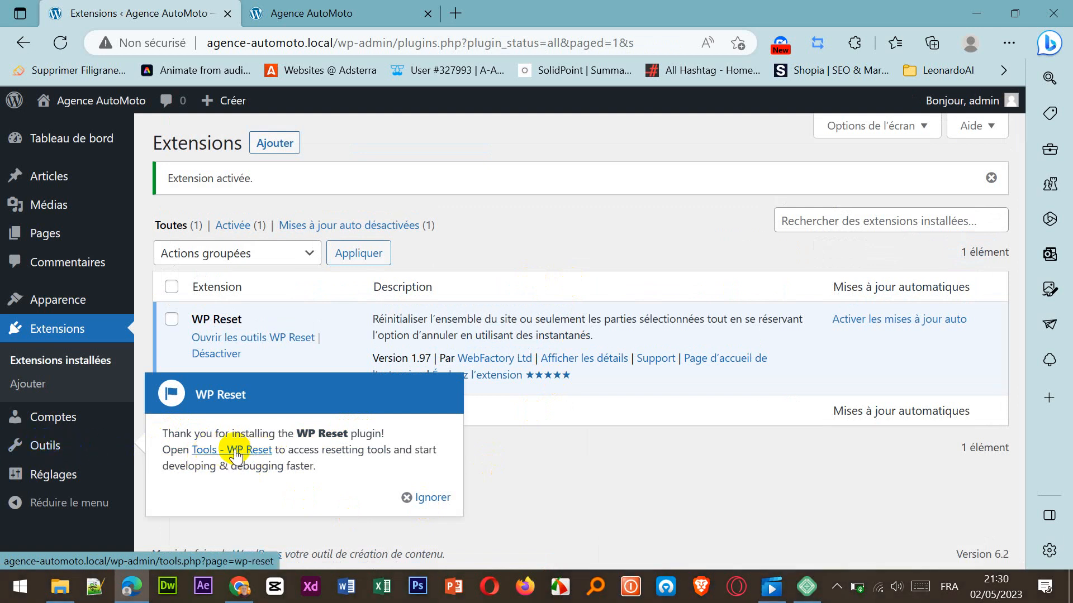
Open the WP Reset page among the site's tools and dismiss its PRO licence offer.
{"action": "left_click", "coordinate": [57, 447]}
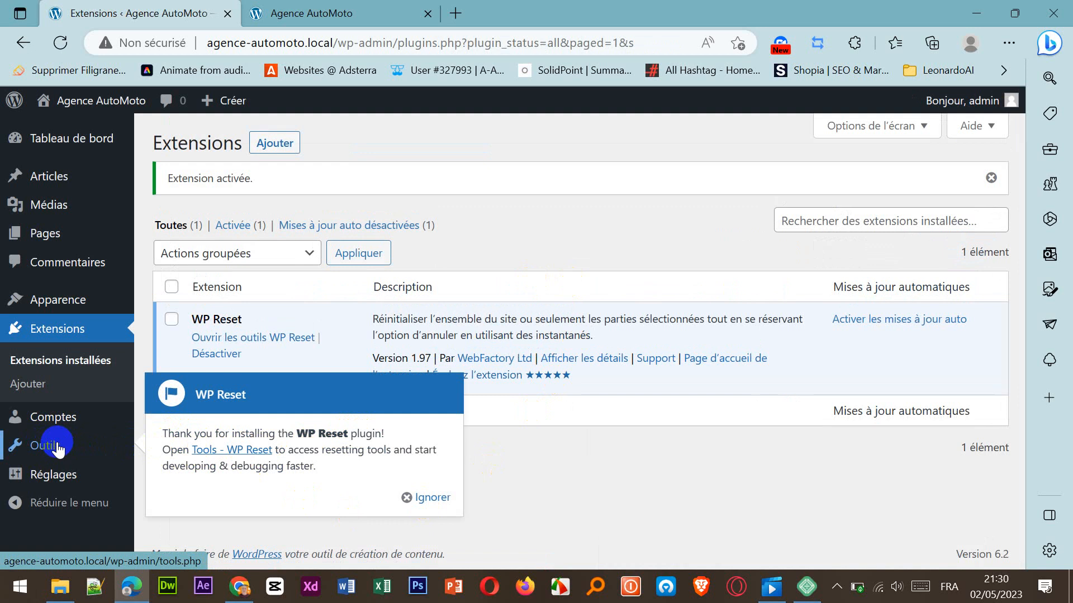
{"action": "left_click", "coordinate": [428, 497]}
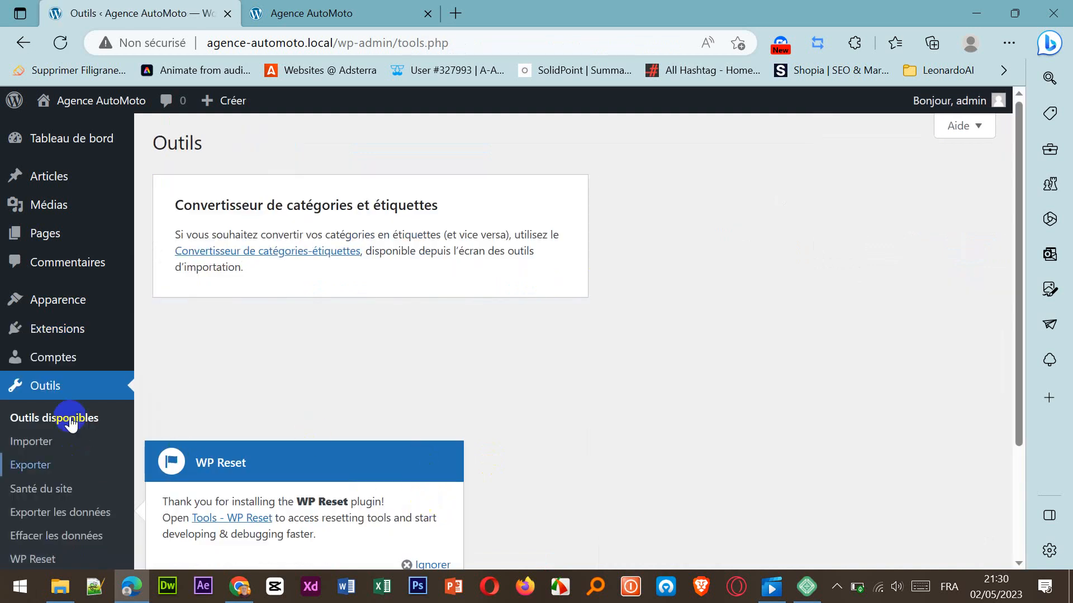
{"action": "scroll", "coordinate": [100, 430], "scroll_direction": "down", "scroll_amount": 3}
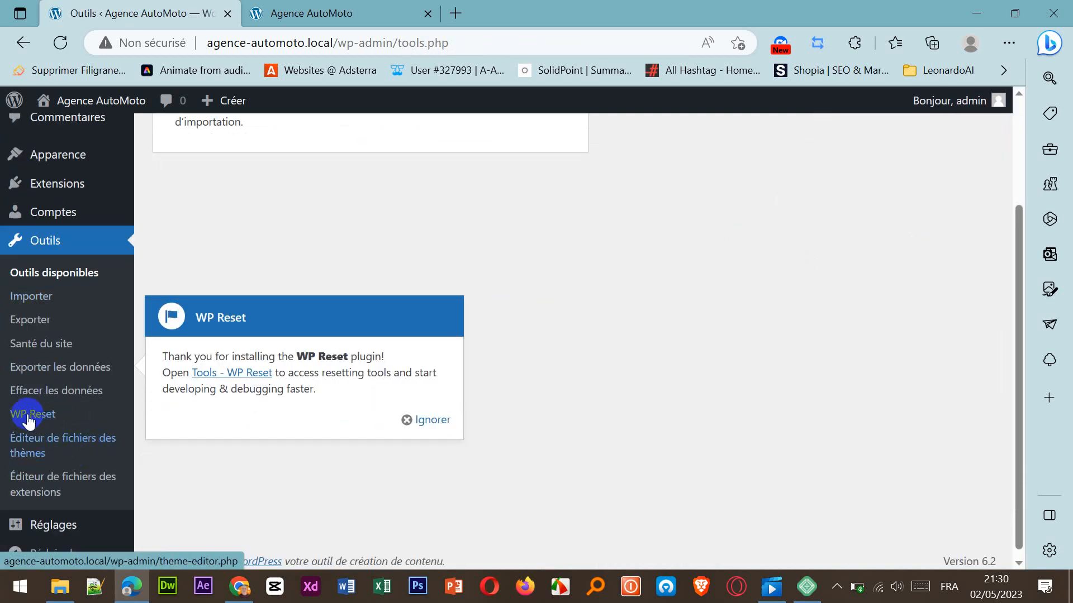
{"action": "left_click", "coordinate": [35, 418]}
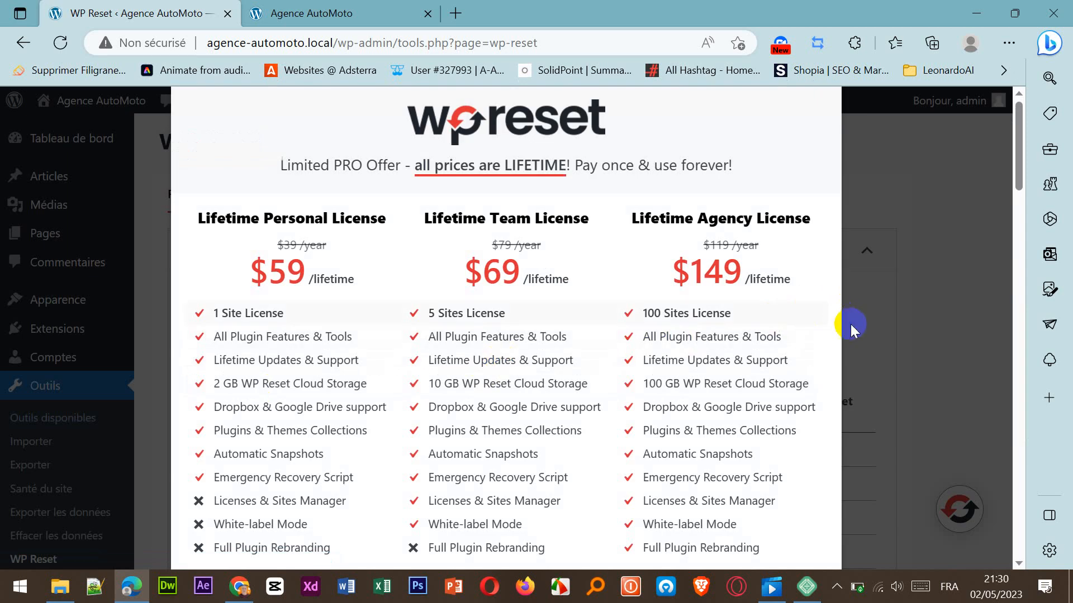
{"action": "scroll", "coordinate": [850, 326], "scroll_direction": "down", "scroll_amount": 1}
{"action": "scroll", "coordinate": [878, 324], "scroll_direction": "up", "scroll_amount": 1}
{"action": "left_click", "coordinate": [958, 299]}
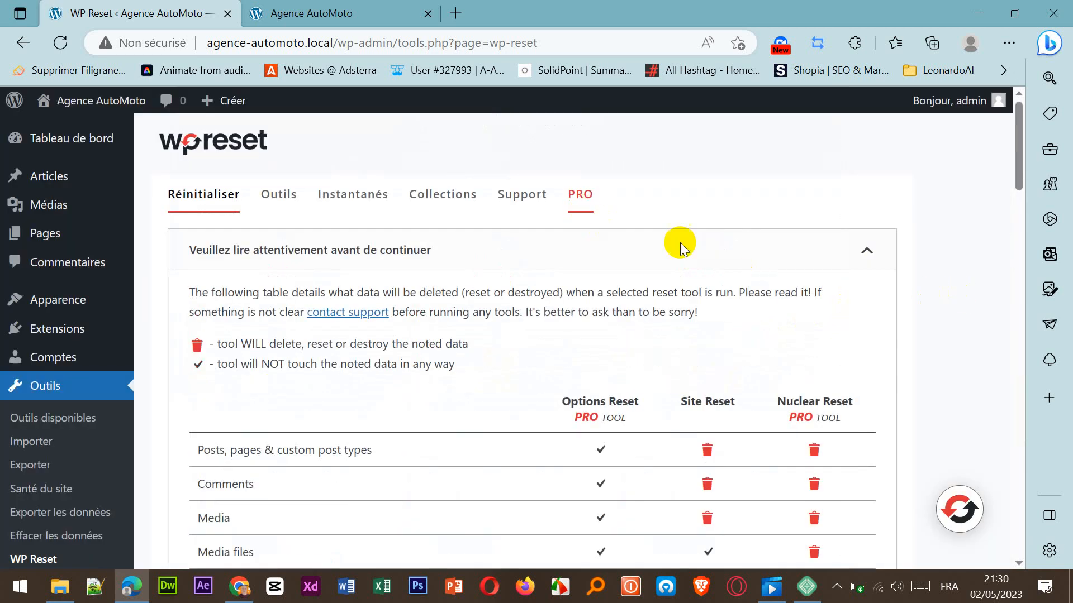
Review WP Reset's table of what each tool deletes and its options, site and nuclear reset sections.
{"action": "scroll", "coordinate": [250, 231], "scroll_direction": "down", "scroll_amount": 3}
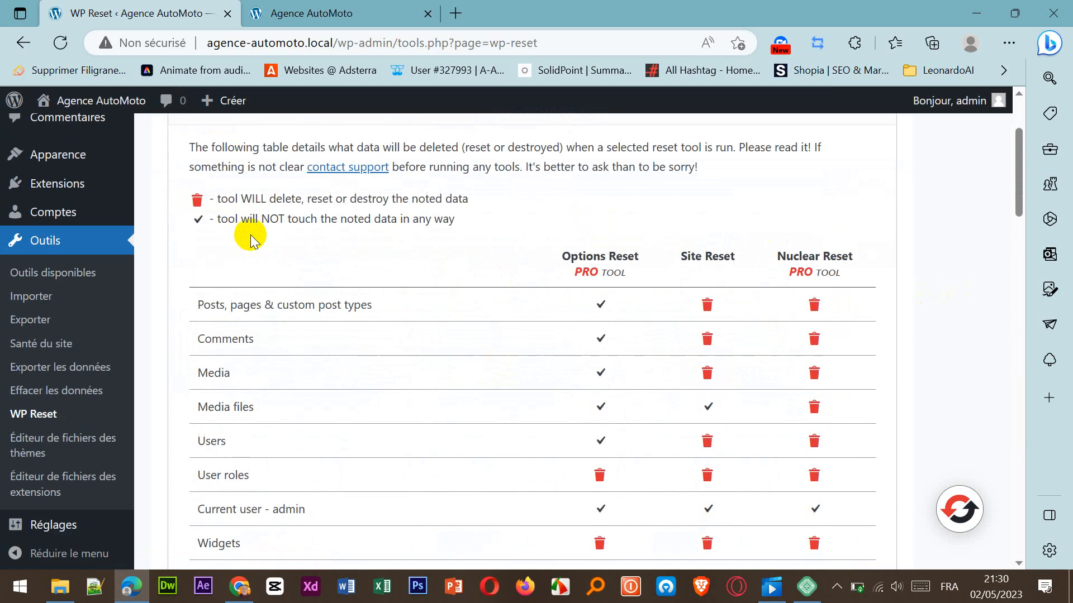
{"action": "scroll", "coordinate": [251, 235], "scroll_direction": "down", "scroll_amount": 9}
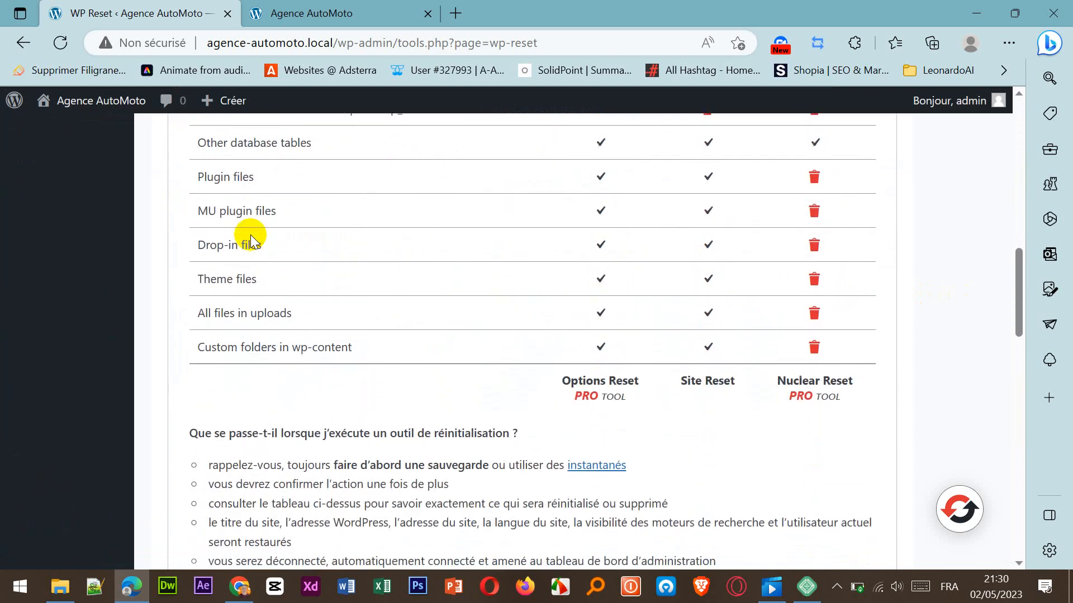
{"action": "scroll", "coordinate": [250, 234], "scroll_direction": "down", "scroll_amount": 4}
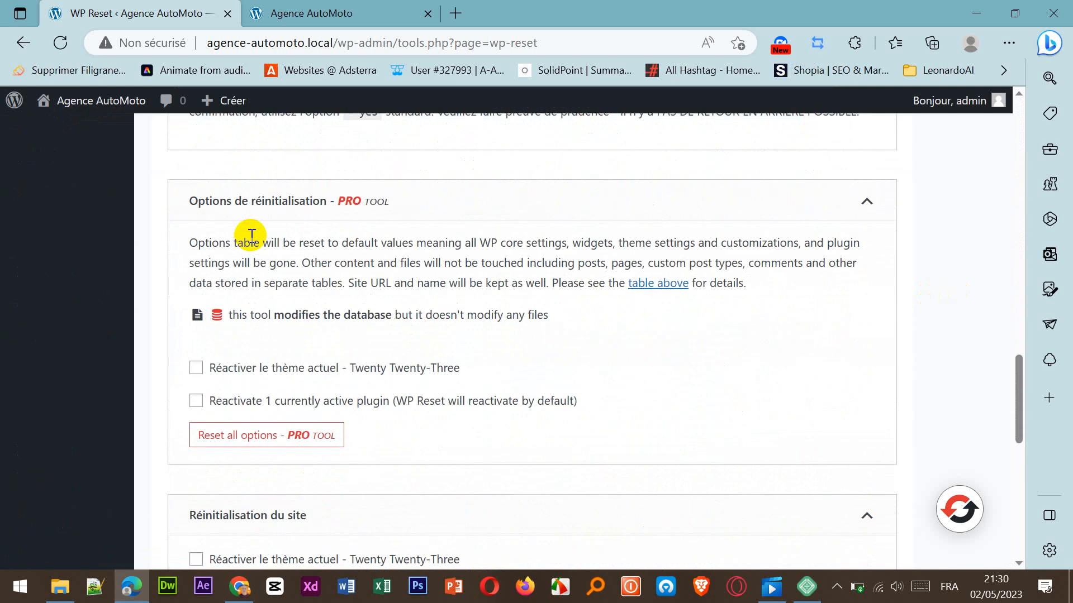
{"action": "scroll", "coordinate": [371, 263], "scroll_direction": "down", "scroll_amount": 6}
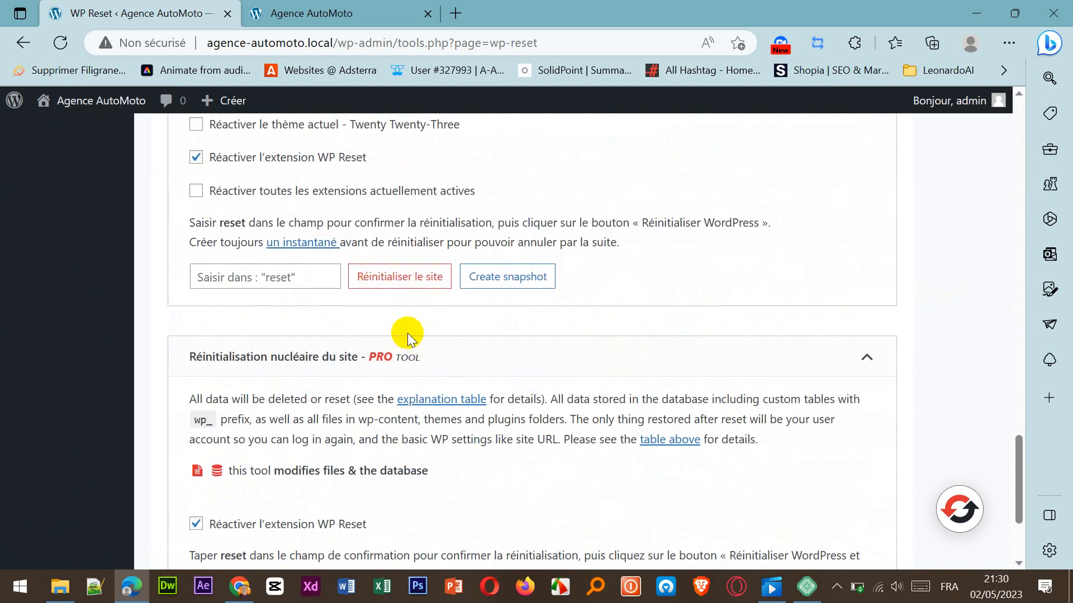
Reset the WordPress site by entering "reset" as the confirmation word and confirming the site reset.
{"action": "left_click", "coordinate": [292, 276]}
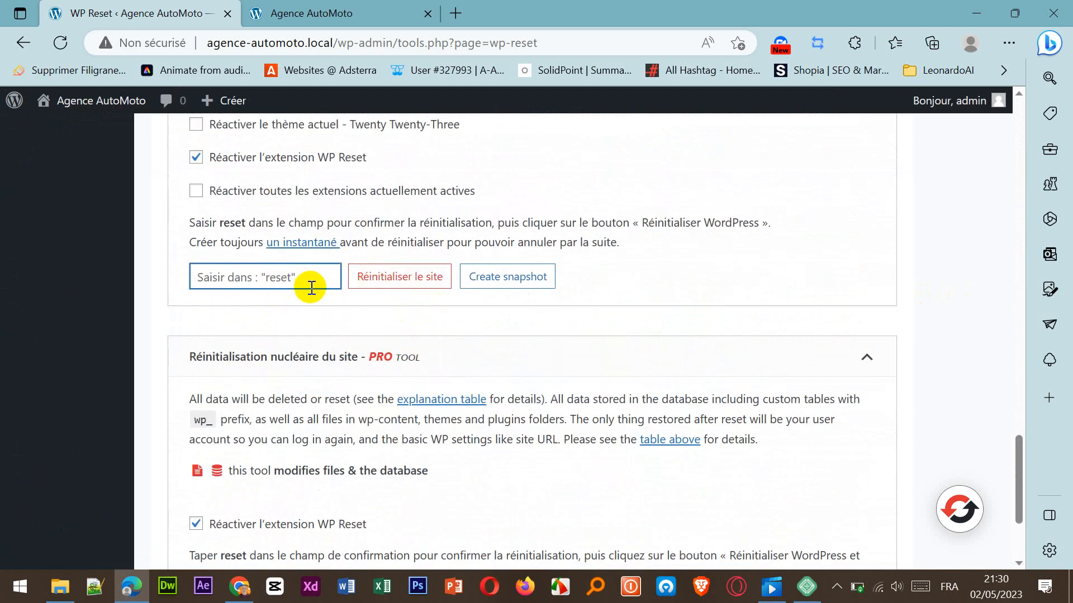
{"action": "type", "text": "reset"}
{"action": "left_click", "coordinate": [408, 277]}
{"action": "left_click", "coordinate": [439, 477]}
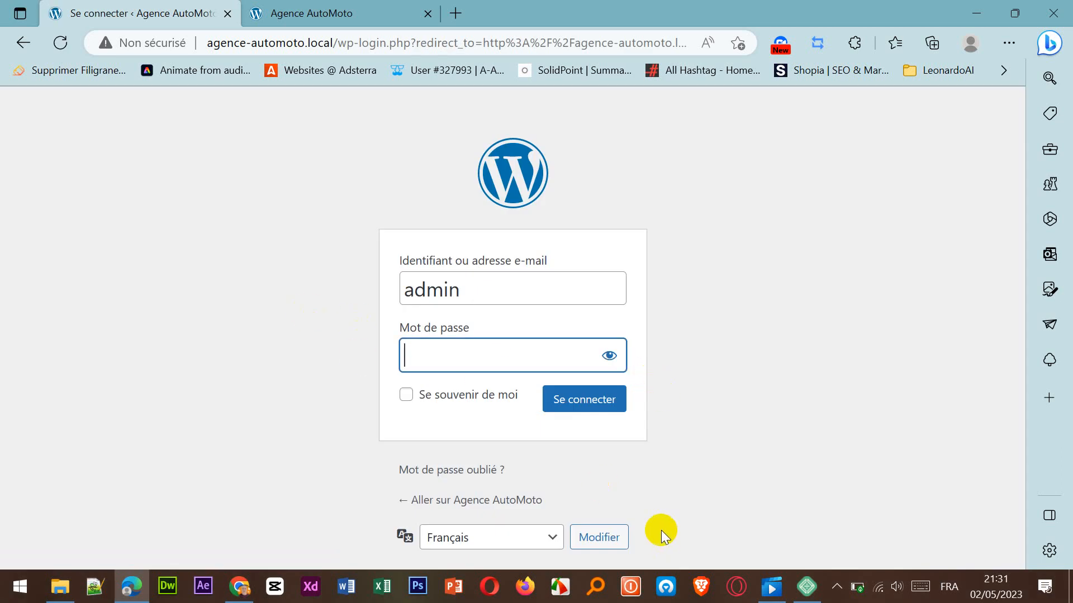
Log back in with the admin account's password, then dismiss the WP Reset welcome notice and decline saving the password.
{"action": "type", "text": "admin123"}
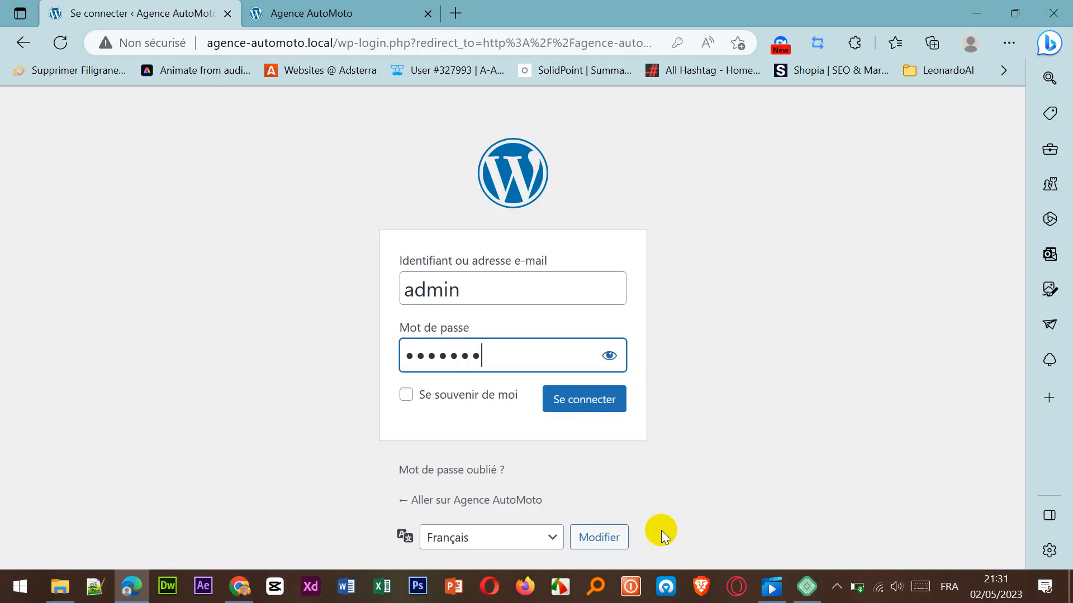
{"action": "left_click", "coordinate": [590, 411]}
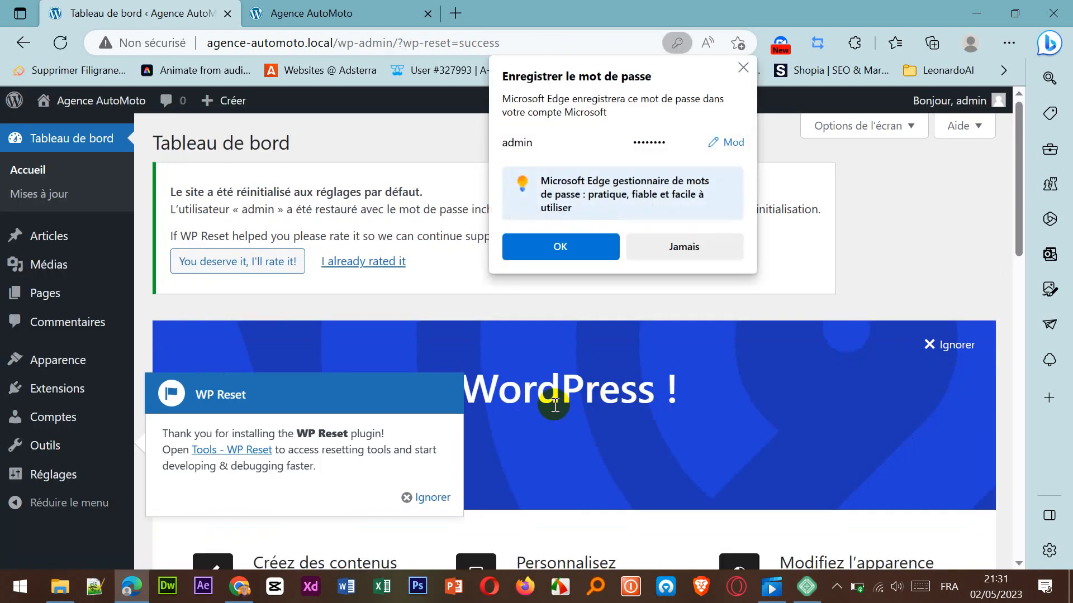
{"action": "left_click", "coordinate": [425, 497]}
{"action": "left_click", "coordinate": [683, 247]}
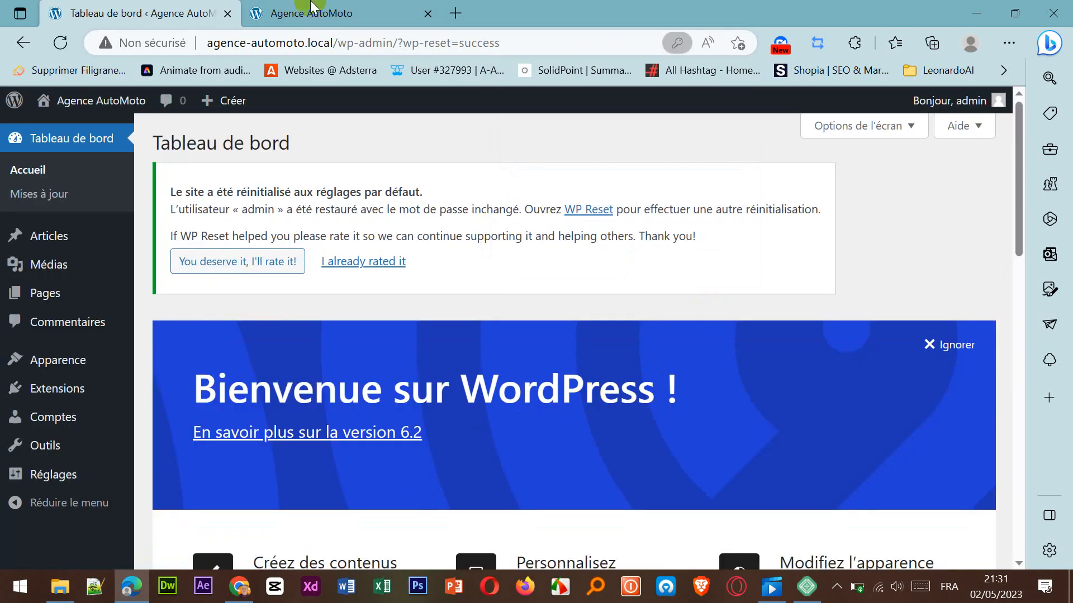
Reload the public Agence AutoMoto page to check it, decline the translation offer and return to the dashboard.
{"action": "left_click", "coordinate": [310, 16]}
{"action": "left_click", "coordinate": [60, 43]}
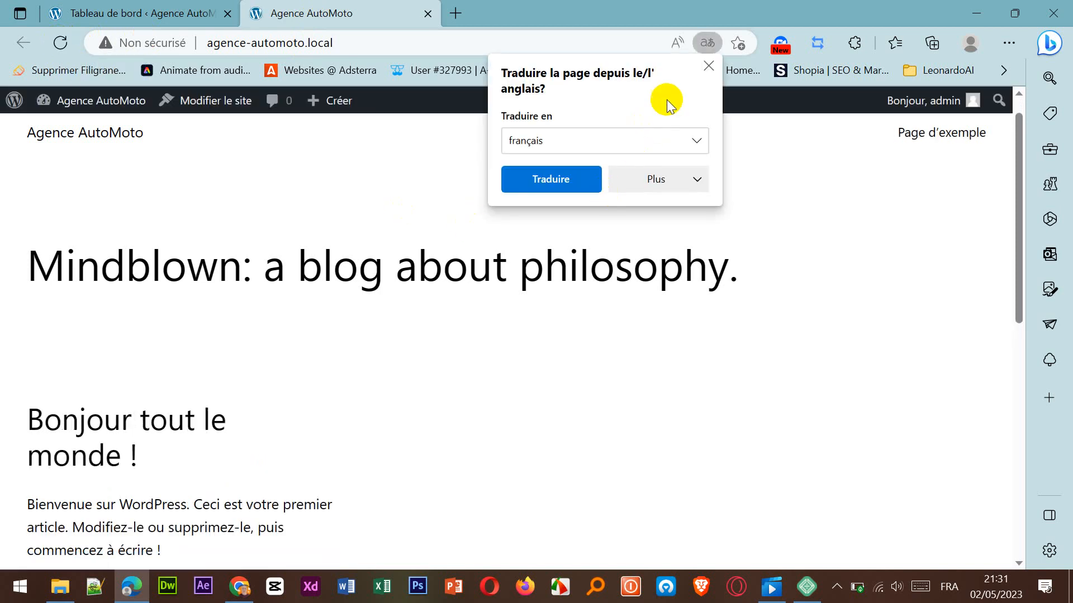
{"action": "left_click", "coordinate": [708, 66]}
{"action": "left_click", "coordinate": [175, 17]}
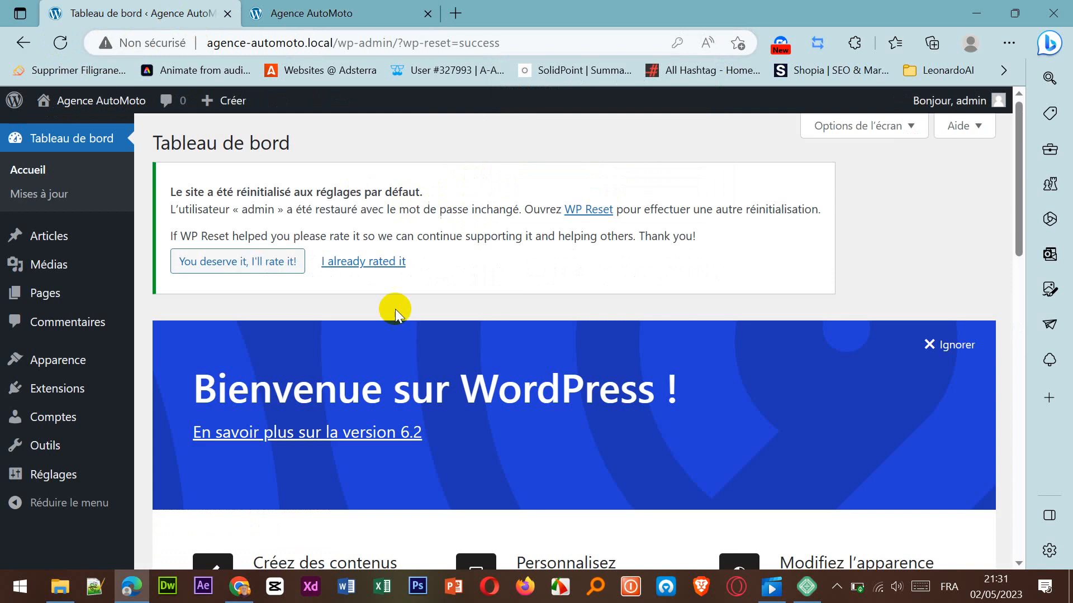
Open WP Reset again and show its collection of individual reset and deletion tools.
{"action": "mouse_move", "coordinate": [62, 451]}
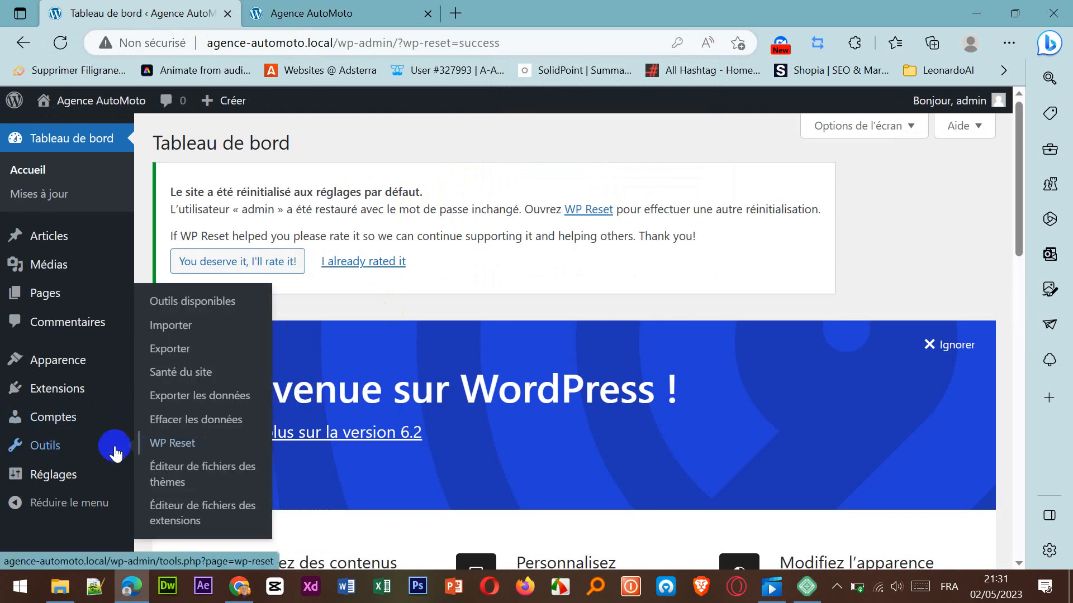
{"action": "left_click", "coordinate": [201, 450]}
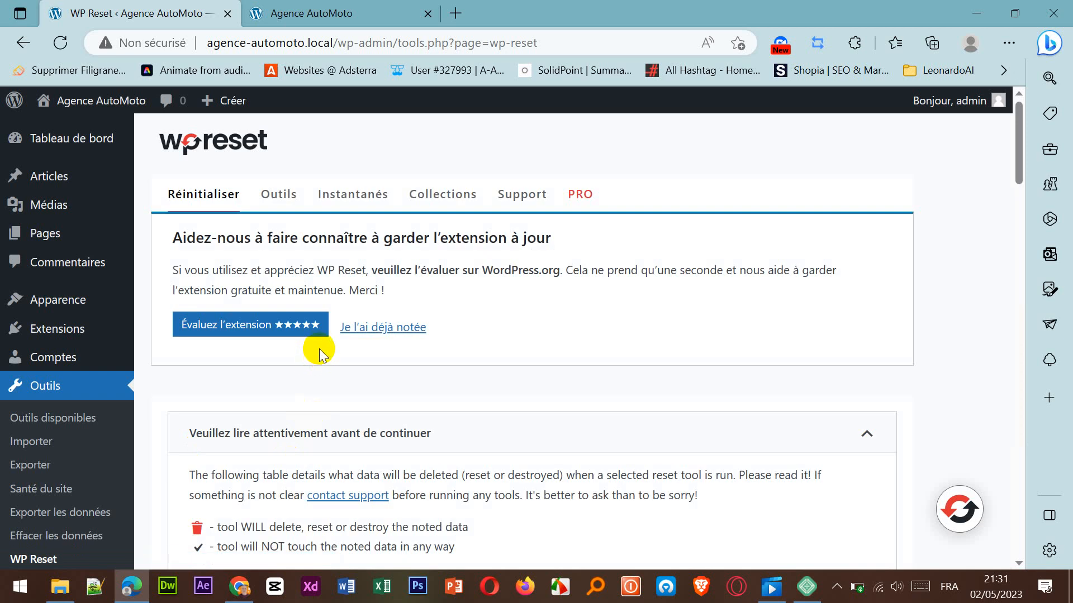
{"action": "left_click", "coordinate": [275, 204]}
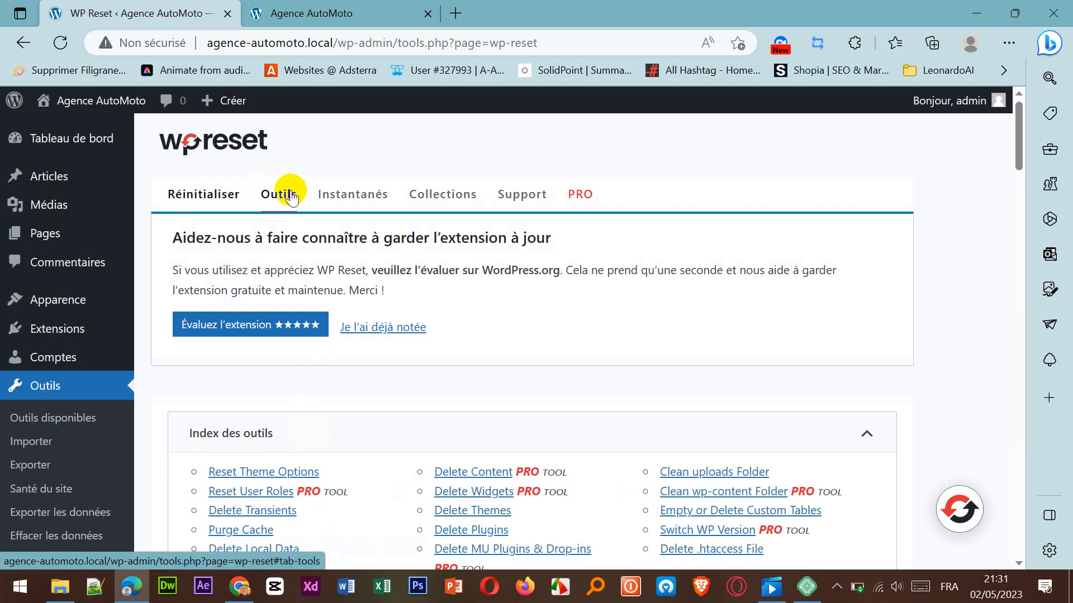
Reset the options of all themes with the WP Reset tool and confirm the action.
{"action": "scroll", "coordinate": [473, 360], "scroll_direction": "down", "scroll_amount": 3}
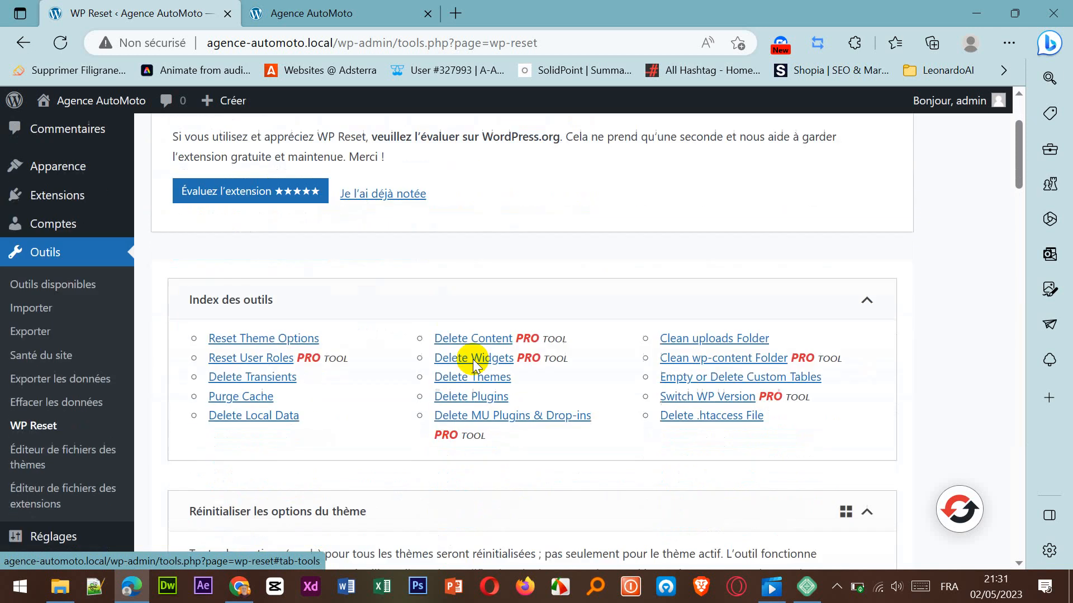
{"action": "scroll", "coordinate": [472, 364], "scroll_direction": "down", "scroll_amount": 3}
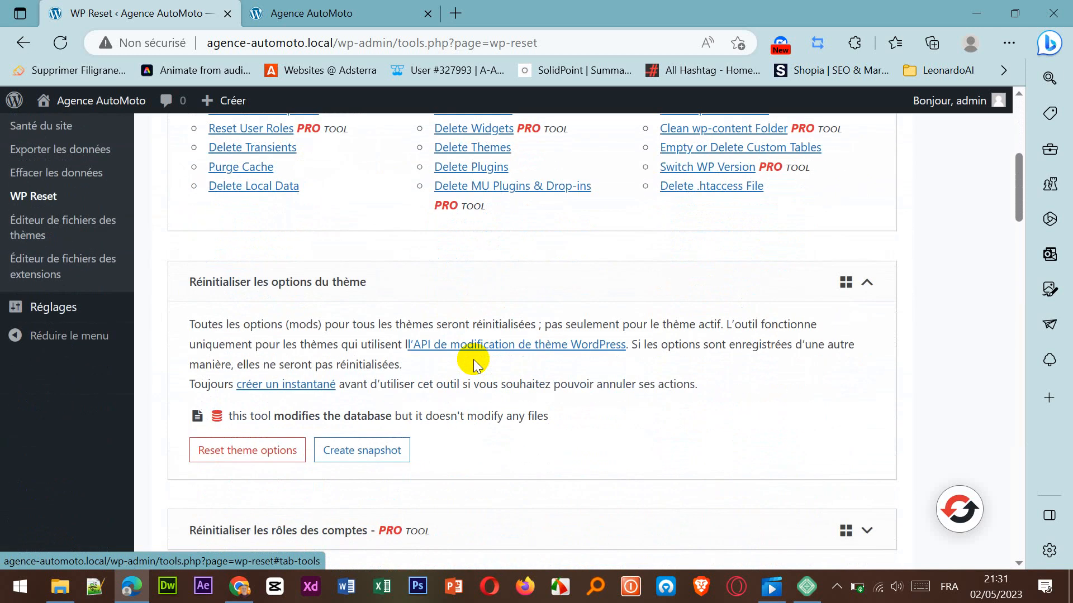
{"action": "left_click", "coordinate": [253, 447]}
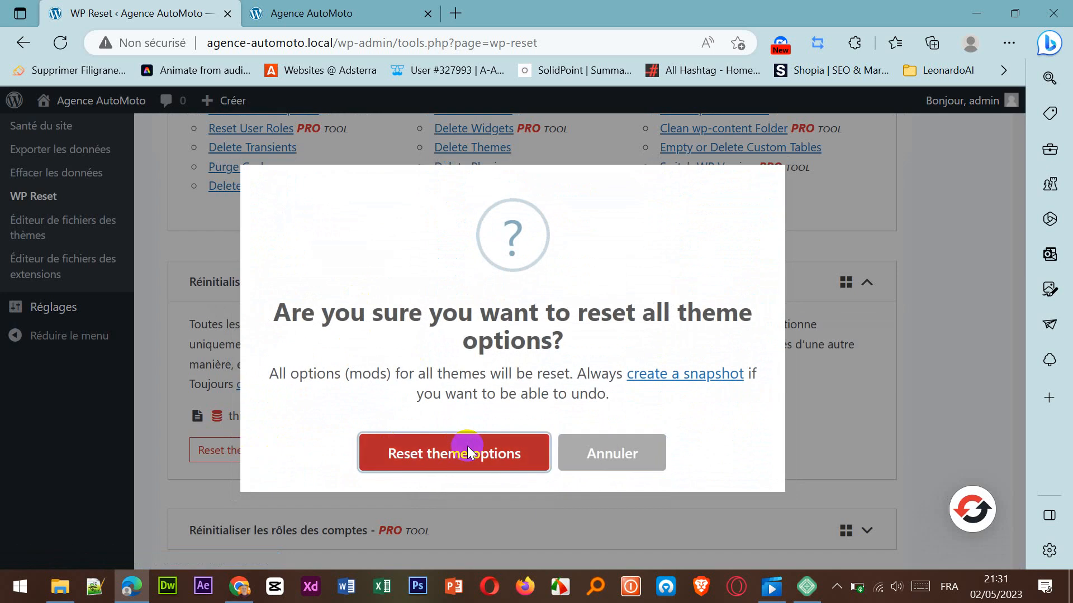
{"action": "left_click", "coordinate": [468, 445]}
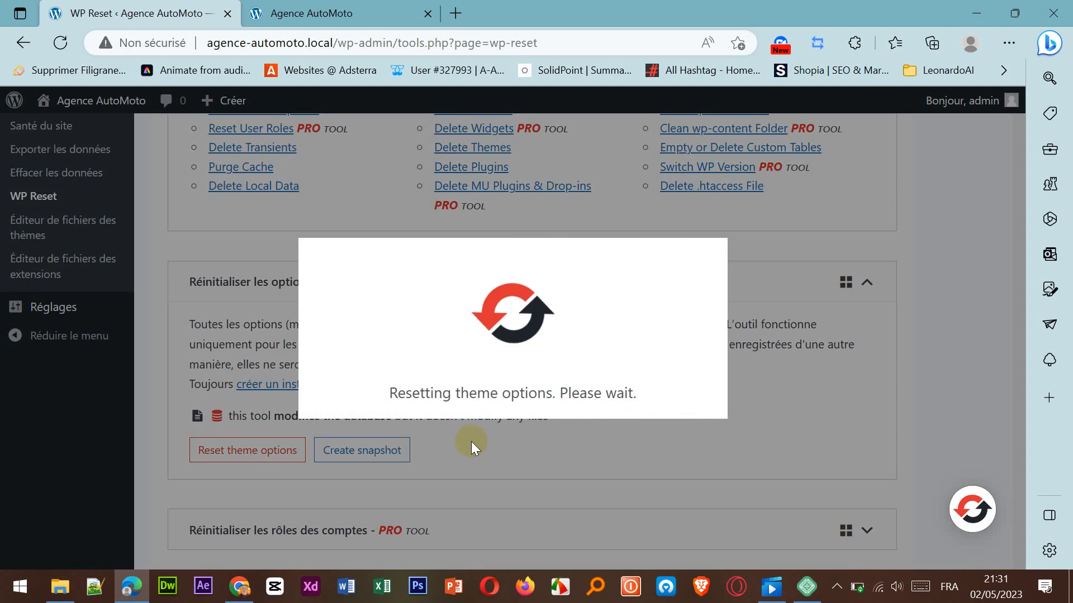
{"action": "left_click", "coordinate": [491, 431]}
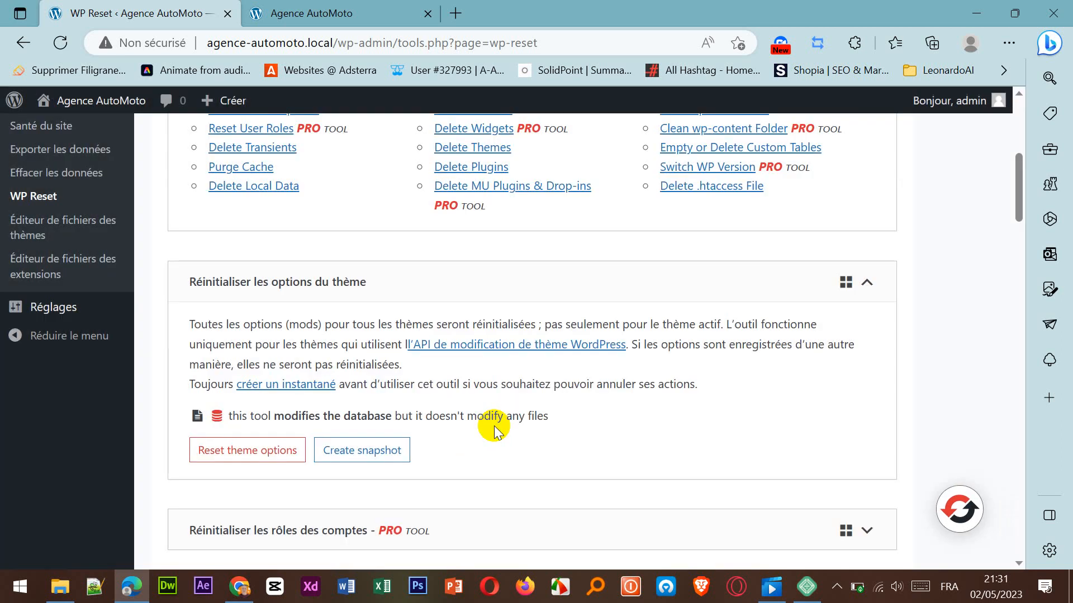
Delete all transient entries from the database and close the completion notice.
{"action": "scroll", "coordinate": [493, 426], "scroll_direction": "down", "scroll_amount": 3}
{"action": "scroll", "coordinate": [494, 427], "scroll_direction": "down", "scroll_amount": 4}
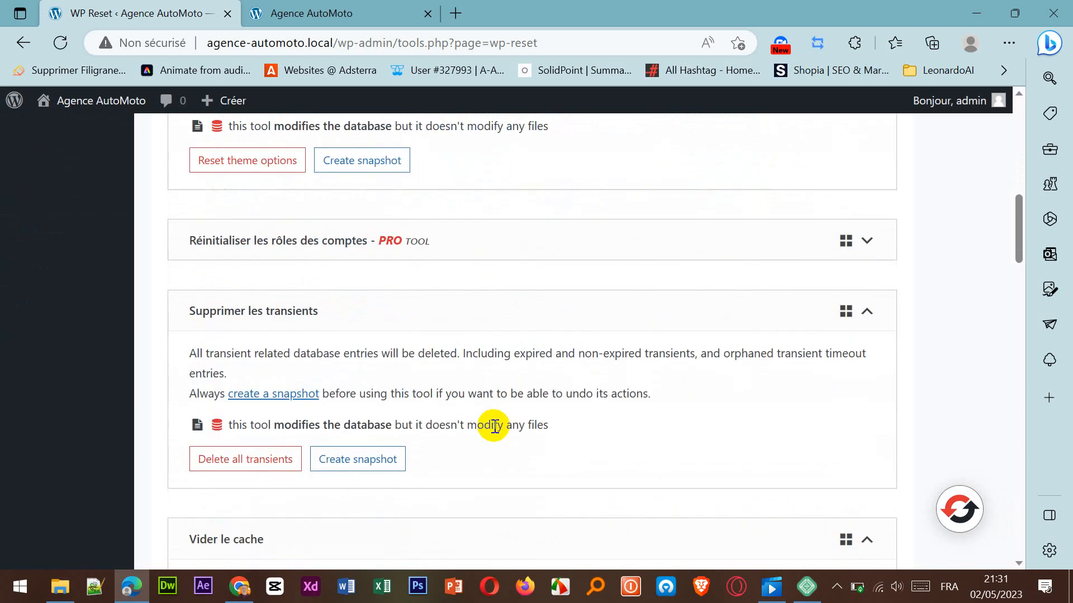
{"action": "left_click", "coordinate": [236, 388]}
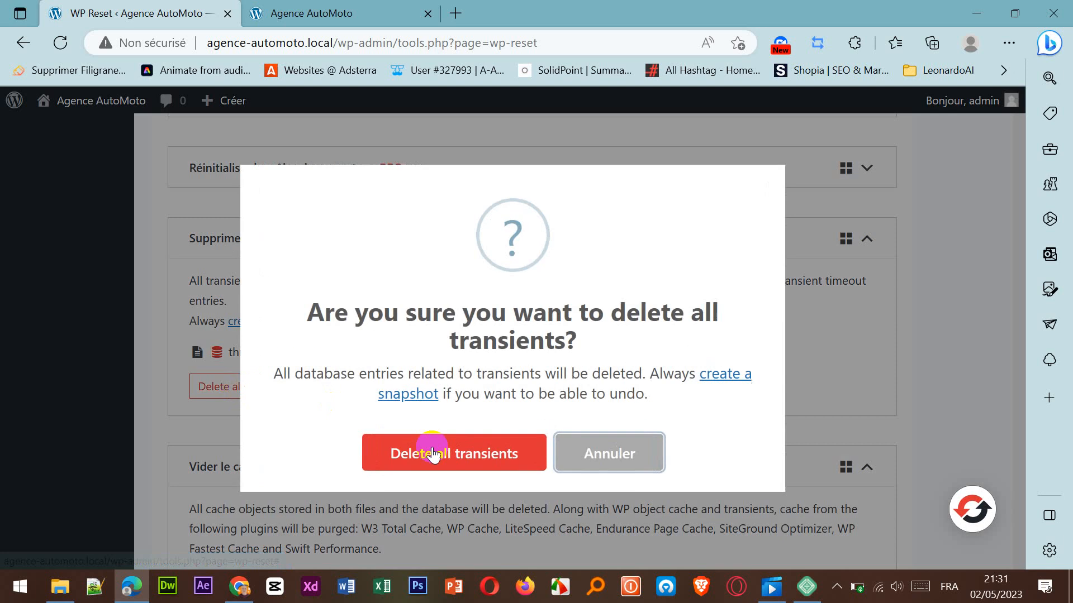
{"action": "left_click", "coordinate": [441, 454]}
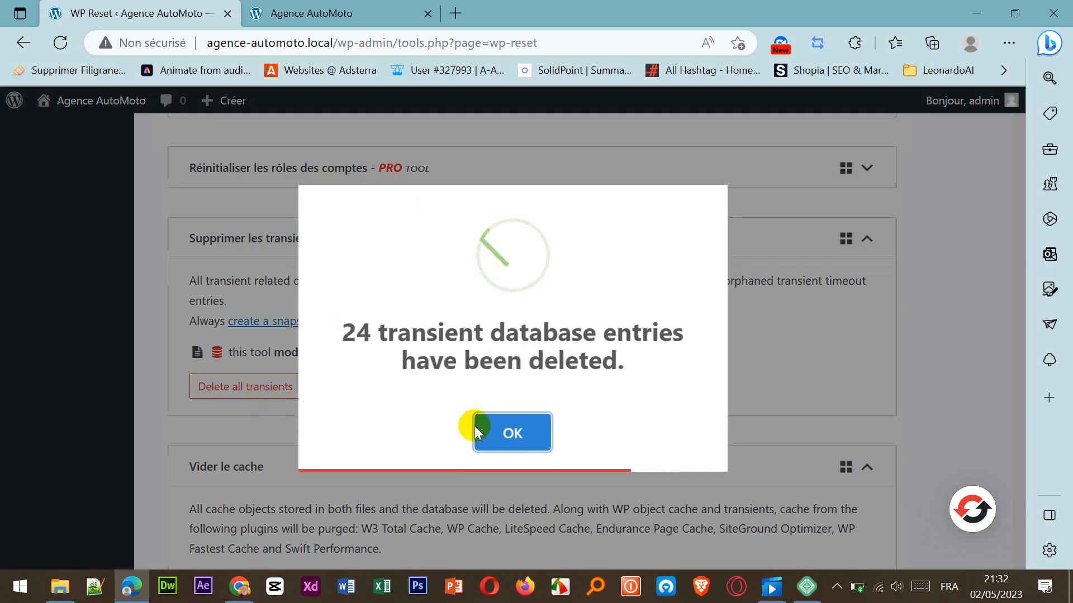
{"action": "left_click", "coordinate": [517, 434]}
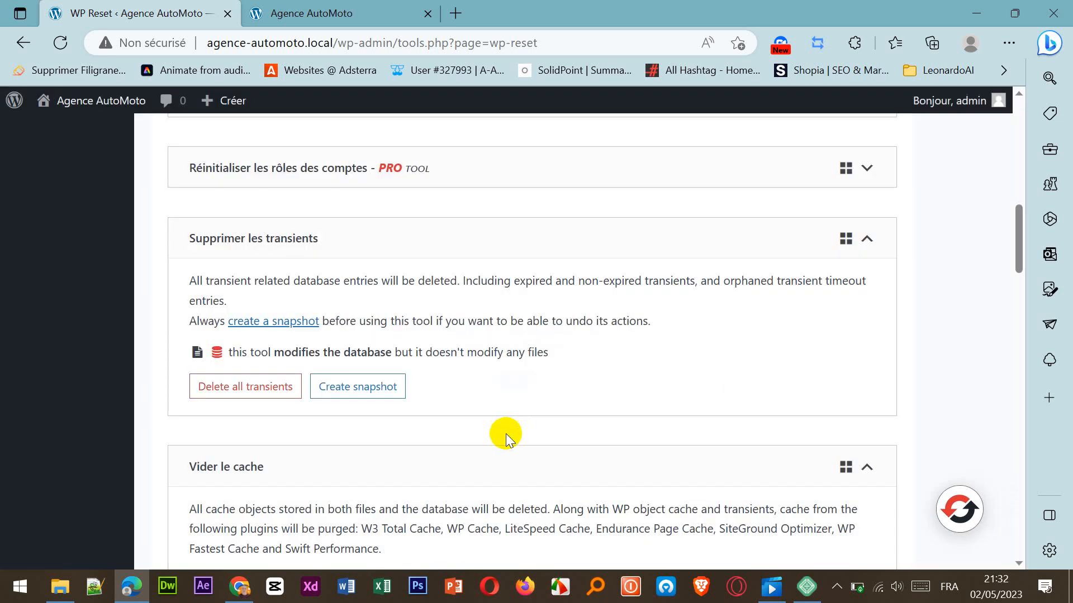
Delete all local data, leaving out the WordPress cookies option, and confirm the deletion.
{"action": "scroll", "coordinate": [495, 441], "scroll_direction": "down", "scroll_amount": 2}
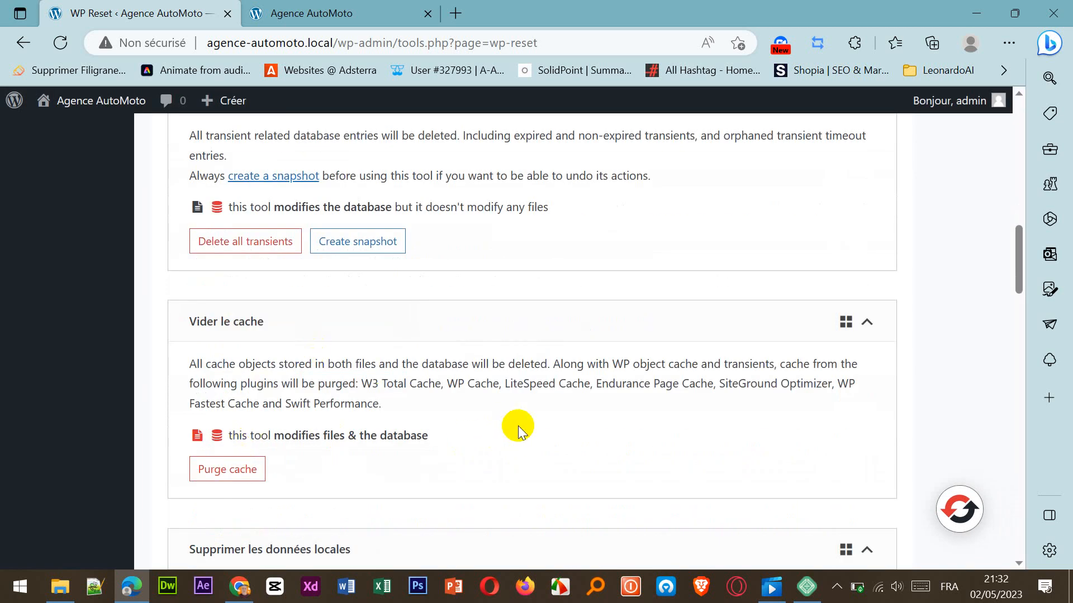
{"action": "scroll", "coordinate": [514, 426], "scroll_direction": "down", "scroll_amount": 3}
{"action": "scroll", "coordinate": [516, 430], "scroll_direction": "down", "scroll_amount": 2}
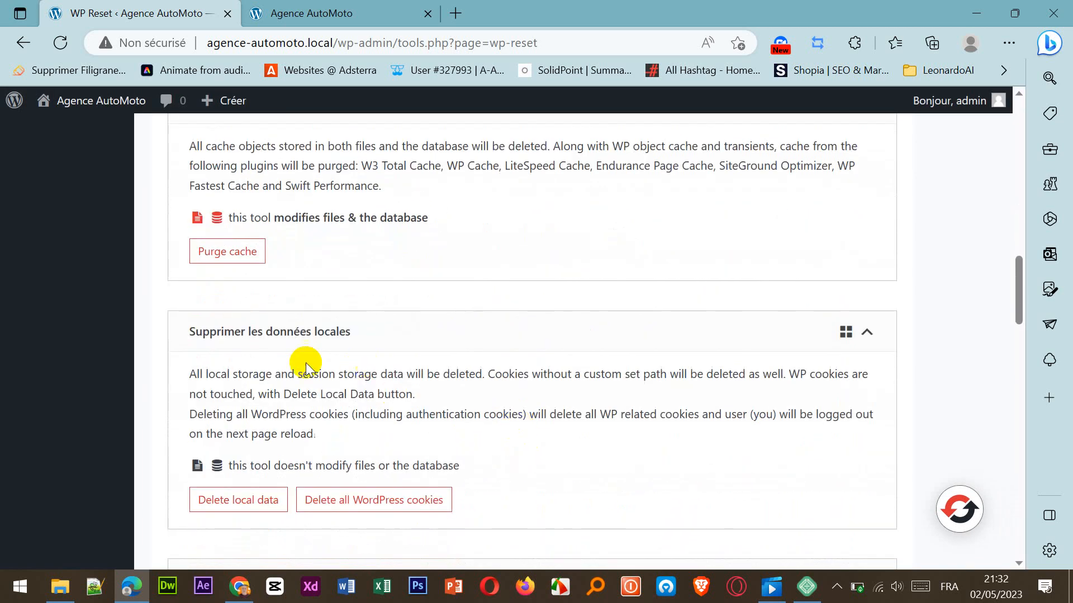
{"action": "left_click", "coordinate": [261, 502]}
{"action": "left_click", "coordinate": [491, 446]}
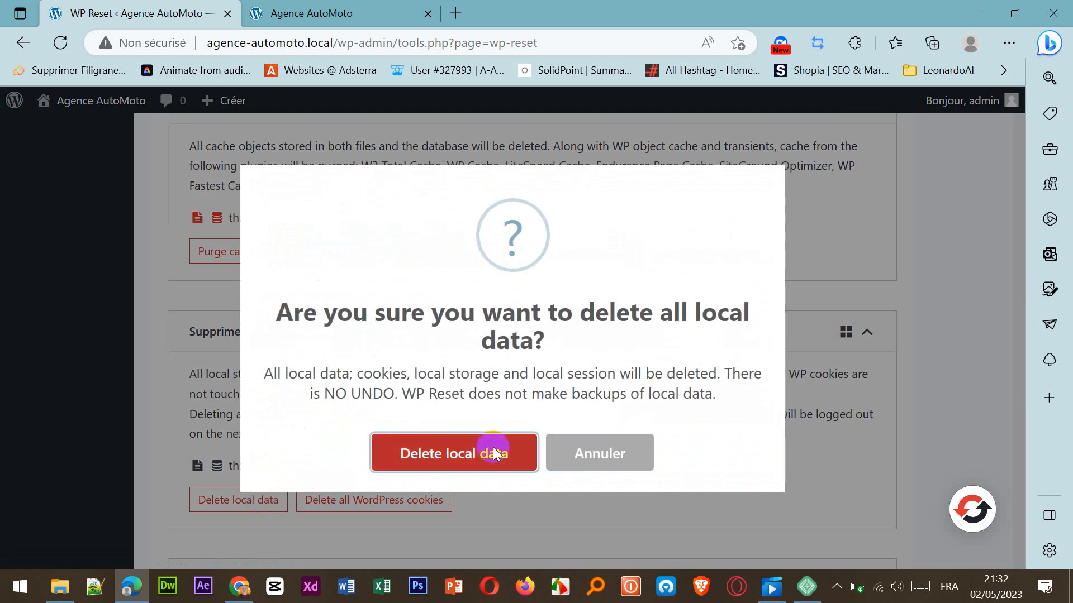
{"action": "left_click", "coordinate": [501, 452]}
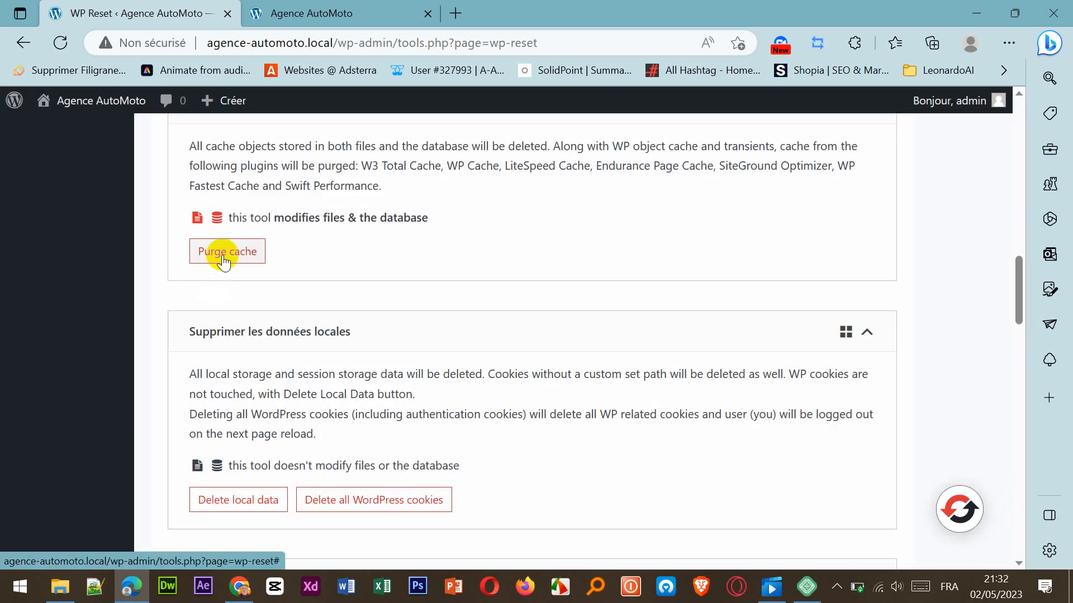
Purge all of the site's cache with WP Reset and close the completion notice.
{"action": "scroll", "coordinate": [316, 394], "scroll_direction": "up", "scroll_amount": 2}
{"action": "left_click", "coordinate": [232, 327]}
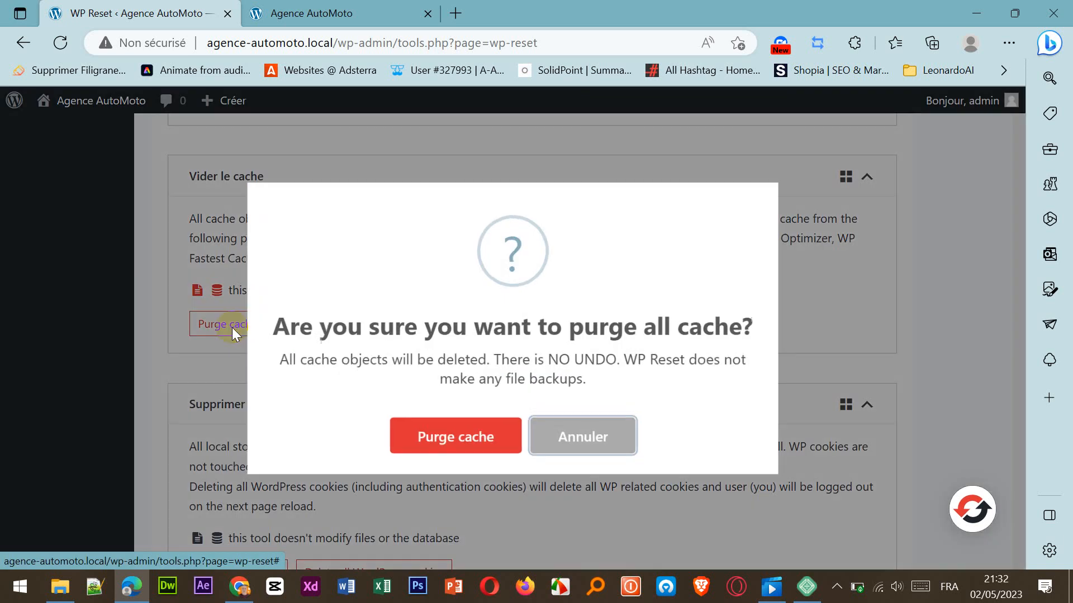
{"action": "left_click", "coordinate": [509, 438]}
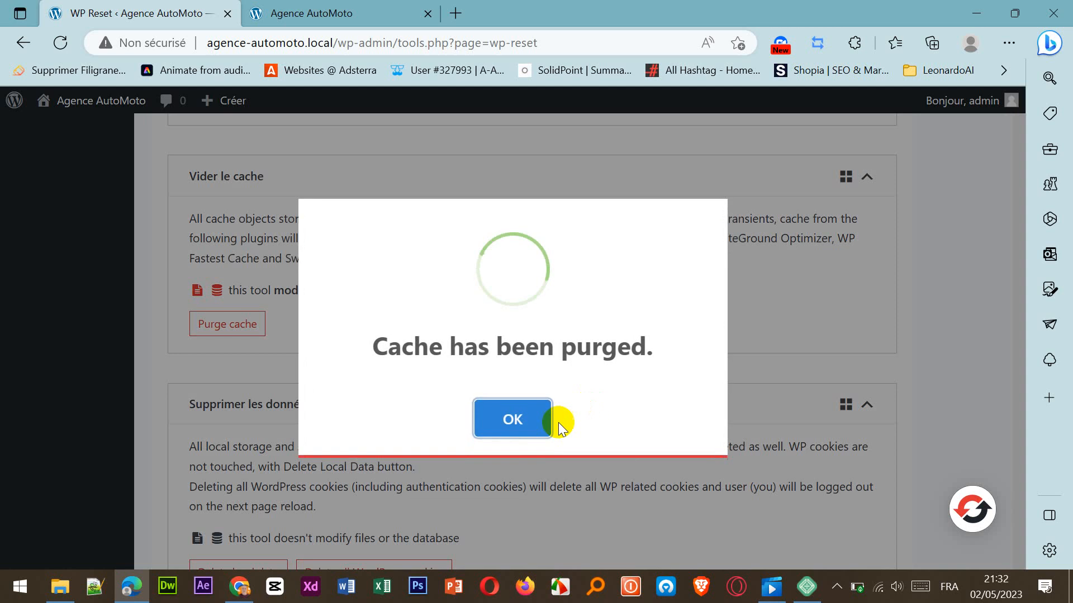
{"action": "left_click", "coordinate": [529, 426]}
Delete all installed themes, including the active Twenty Twenty-Three, and close the completion notice.
{"action": "scroll", "coordinate": [531, 427], "scroll_direction": "down", "scroll_amount": 4}
{"action": "scroll", "coordinate": [531, 427], "scroll_direction": "down", "scroll_amount": 2}
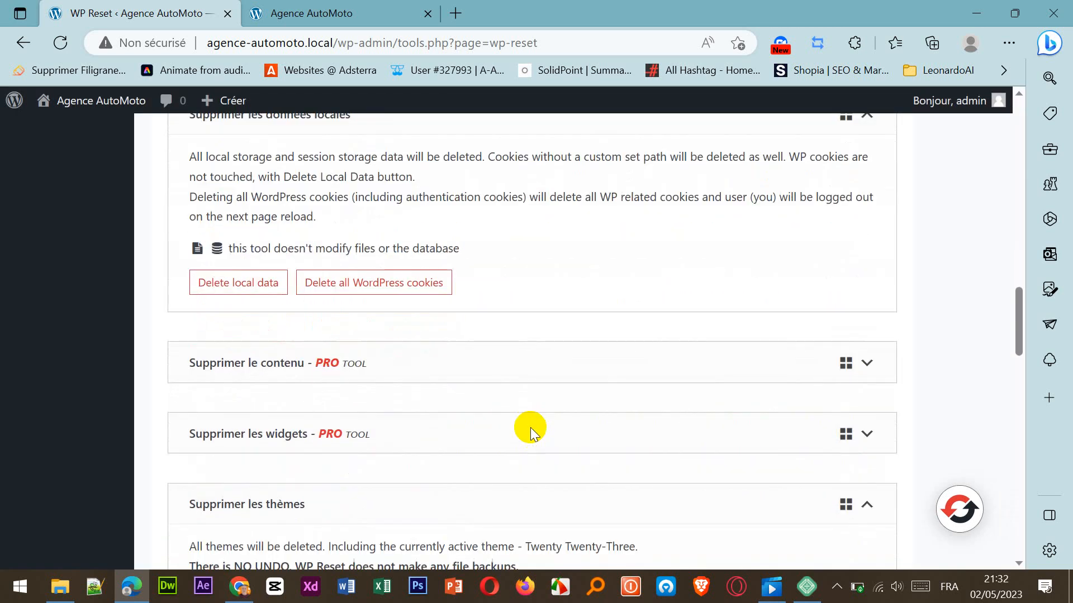
{"action": "scroll", "coordinate": [352, 383], "scroll_direction": "down", "scroll_amount": 1}
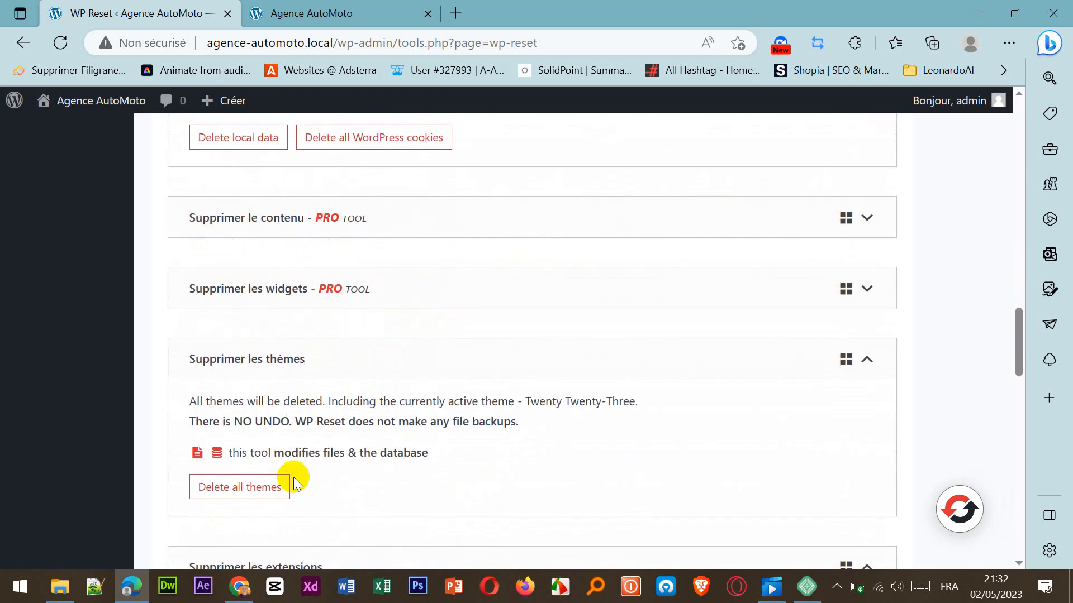
{"action": "left_click", "coordinate": [248, 489]}
{"action": "left_click", "coordinate": [528, 454]}
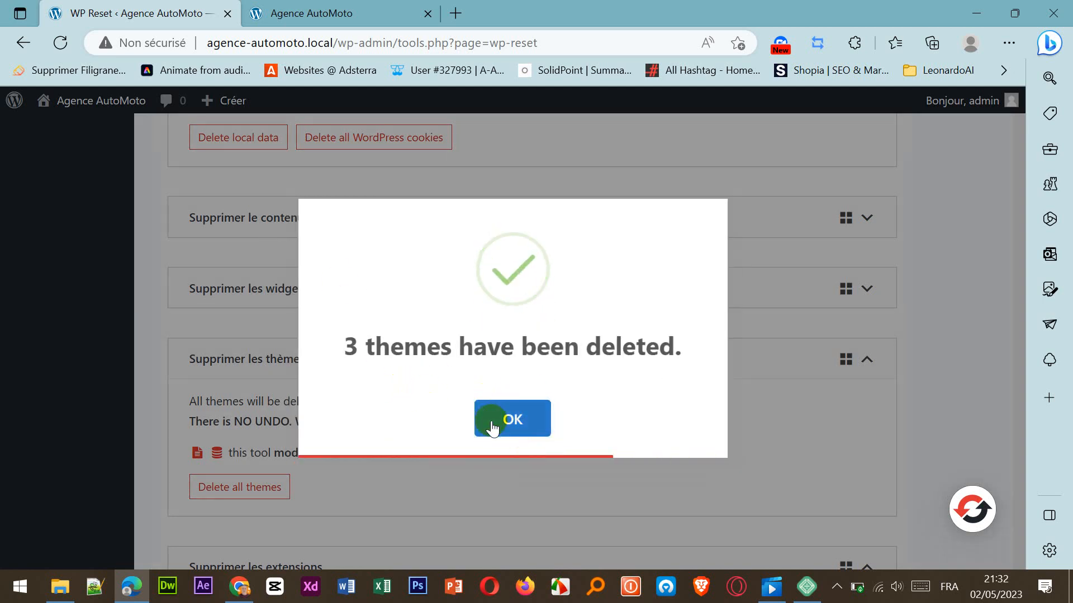
{"action": "left_click", "coordinate": [491, 420]}
Delete all plugins except WP Reset and close the completion notice.
{"action": "scroll", "coordinate": [488, 439], "scroll_direction": "down", "scroll_amount": 4}
{"action": "scroll", "coordinate": [491, 441], "scroll_direction": "down", "scroll_amount": 1}
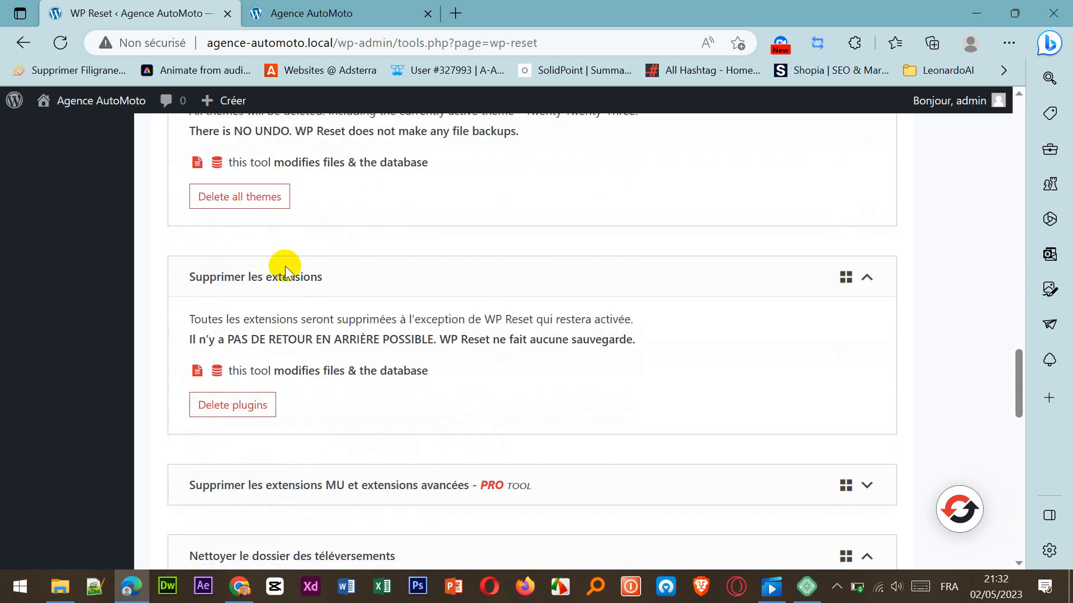
{"action": "left_click", "coordinate": [250, 411]}
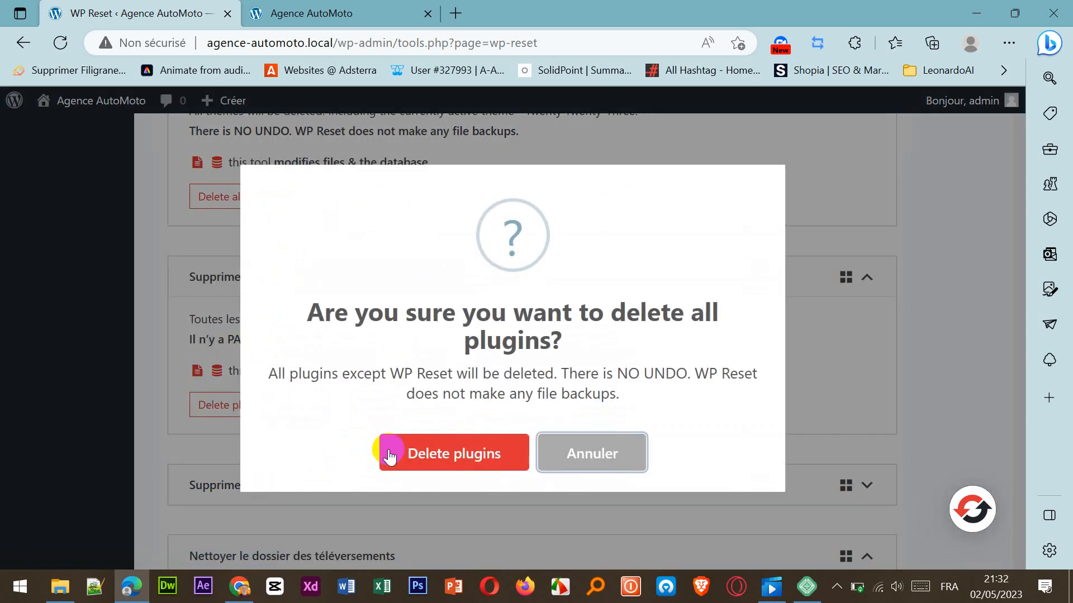
{"action": "left_click", "coordinate": [423, 454]}
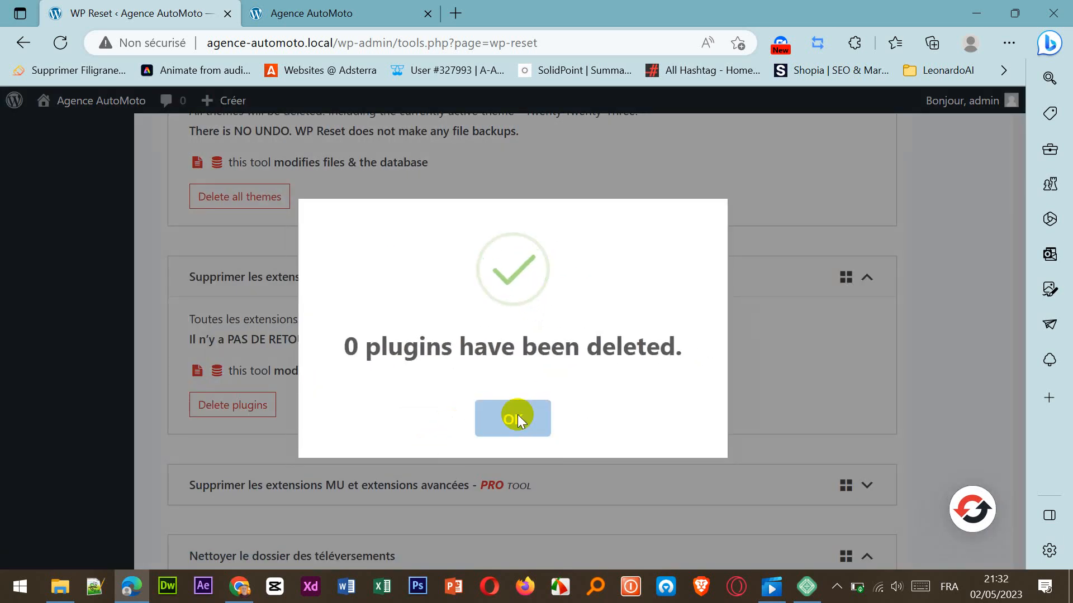
{"action": "left_click", "coordinate": [512, 419]}
Delete all files and folders in the site's uploads folder and close the completion notice.
{"action": "scroll", "coordinate": [495, 421], "scroll_direction": "down", "scroll_amount": 2}
{"action": "scroll", "coordinate": [495, 420], "scroll_direction": "down", "scroll_amount": 2}
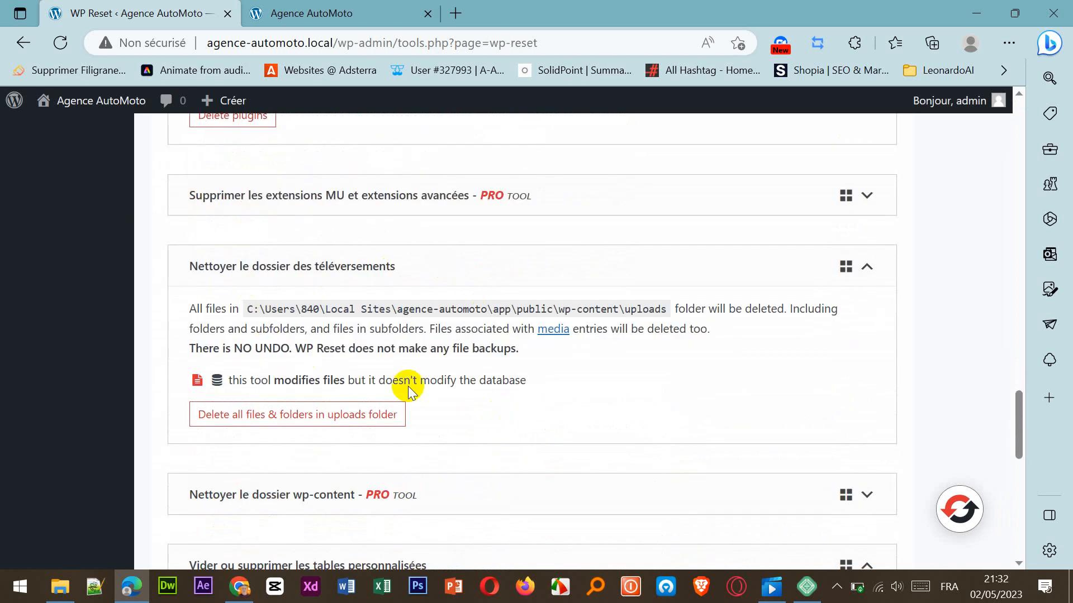
{"action": "left_click", "coordinate": [335, 413]}
{"action": "left_click", "coordinate": [426, 452]}
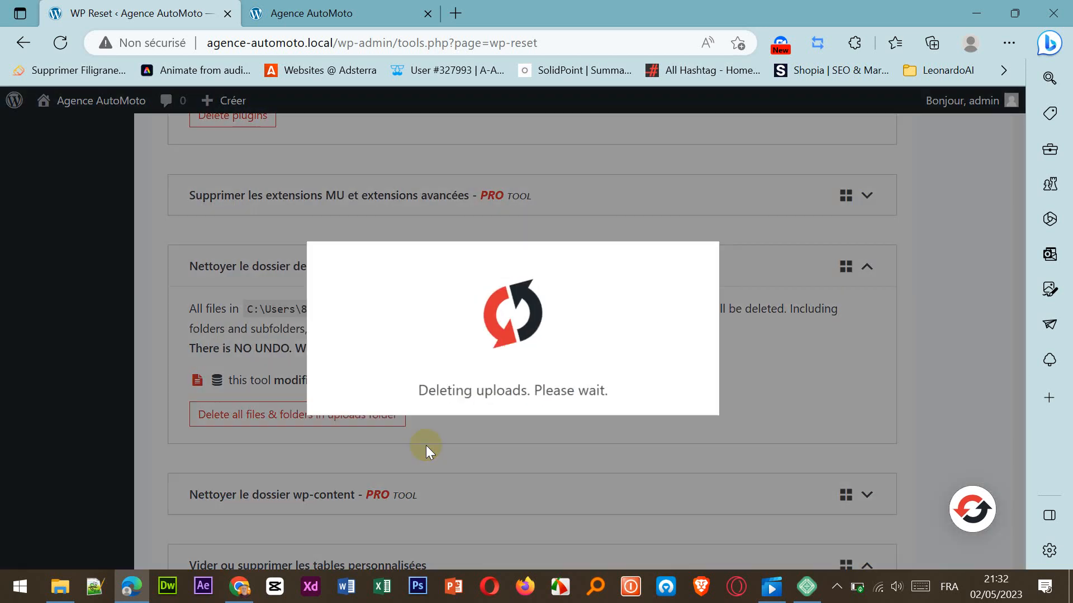
{"action": "left_click", "coordinate": [508, 433]}
Delete the site's .htaccess file with WP Reset and confirm the deletion.
{"action": "scroll", "coordinate": [504, 434], "scroll_direction": "down", "scroll_amount": 5}
{"action": "scroll", "coordinate": [505, 434], "scroll_direction": "down", "scroll_amount": 4}
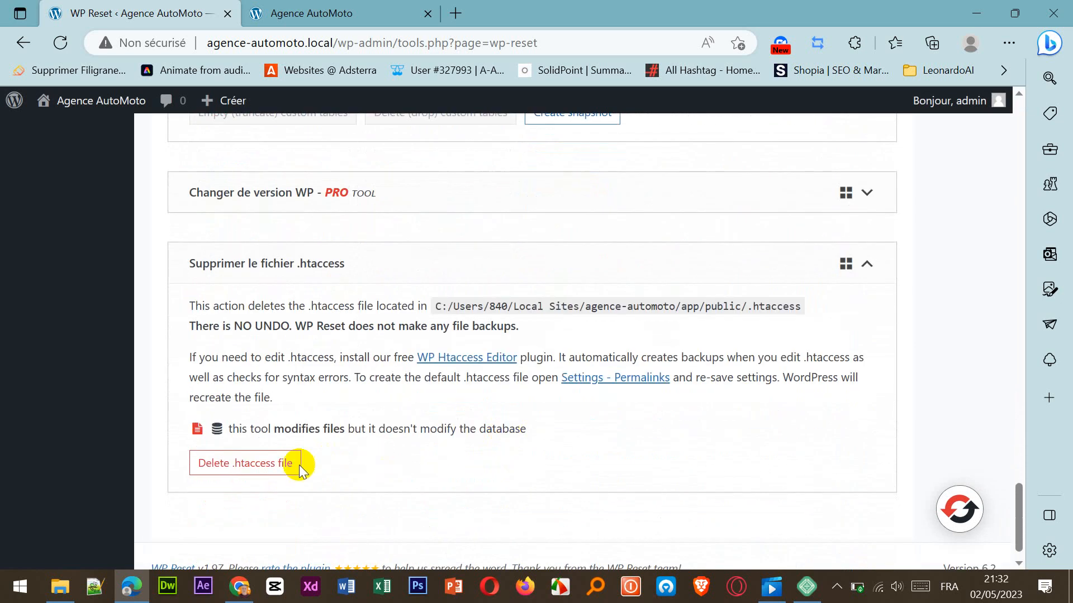
{"action": "left_click", "coordinate": [239, 464]}
{"action": "left_click", "coordinate": [413, 456]}
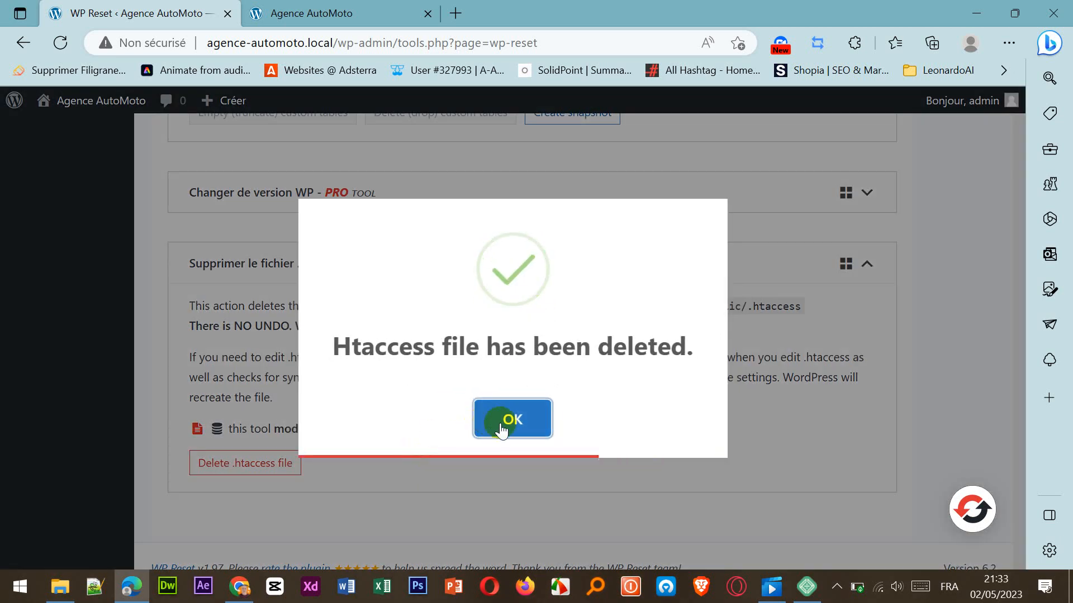
Close the .htaccess deletion notice and reload the site's front page to check how the cleaned-out site displays.
{"action": "left_click", "coordinate": [497, 421]}
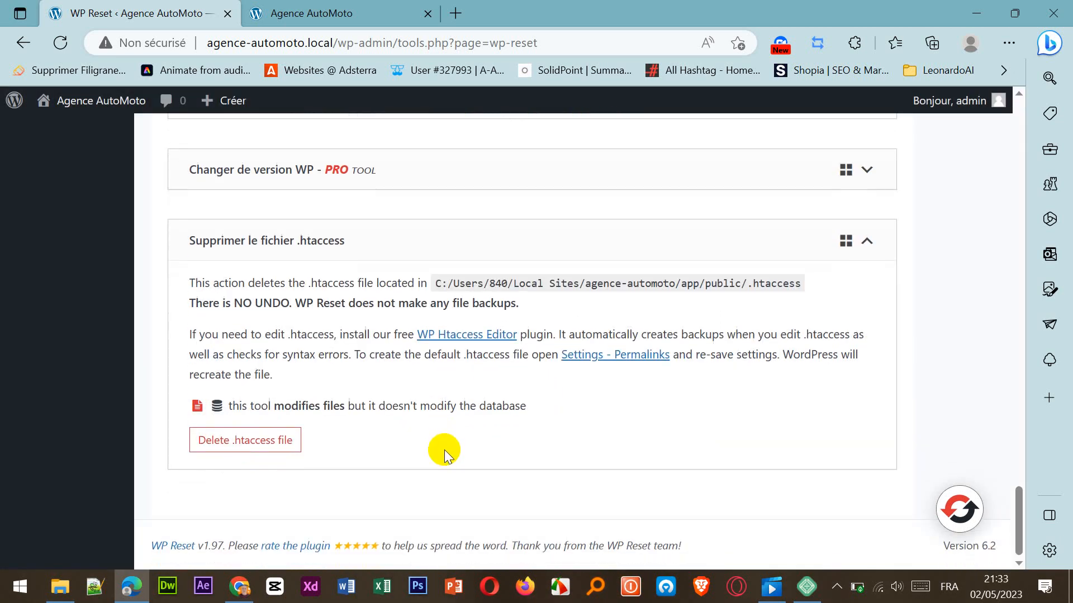
{"action": "scroll", "coordinate": [445, 446], "scroll_direction": "up", "scroll_amount": 15}
{"action": "scroll", "coordinate": [444, 445], "scroll_direction": "up", "scroll_amount": 10}
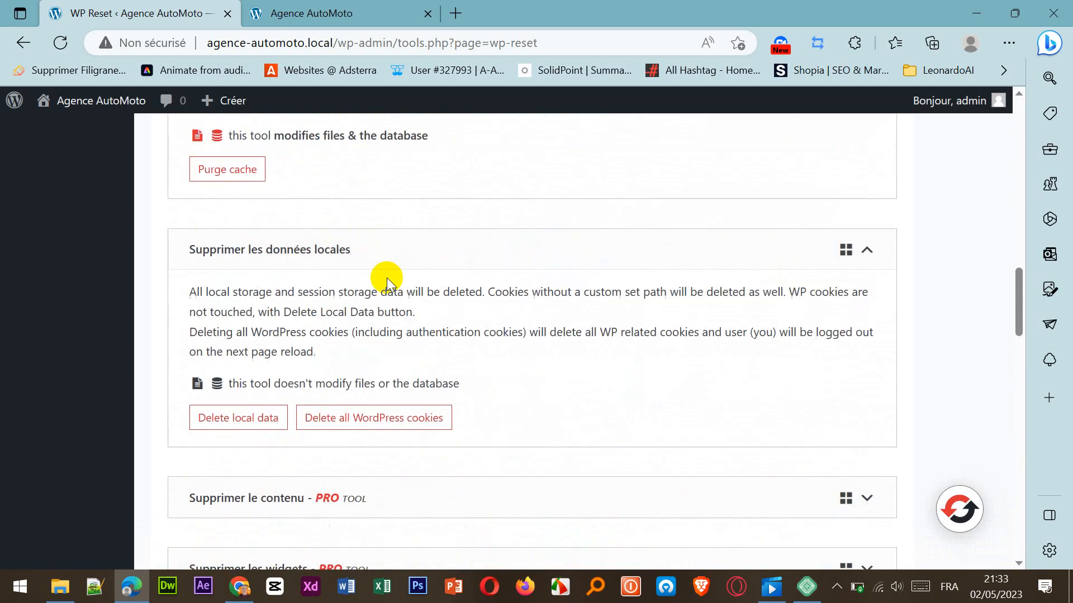
{"action": "left_click", "coordinate": [299, 13]}
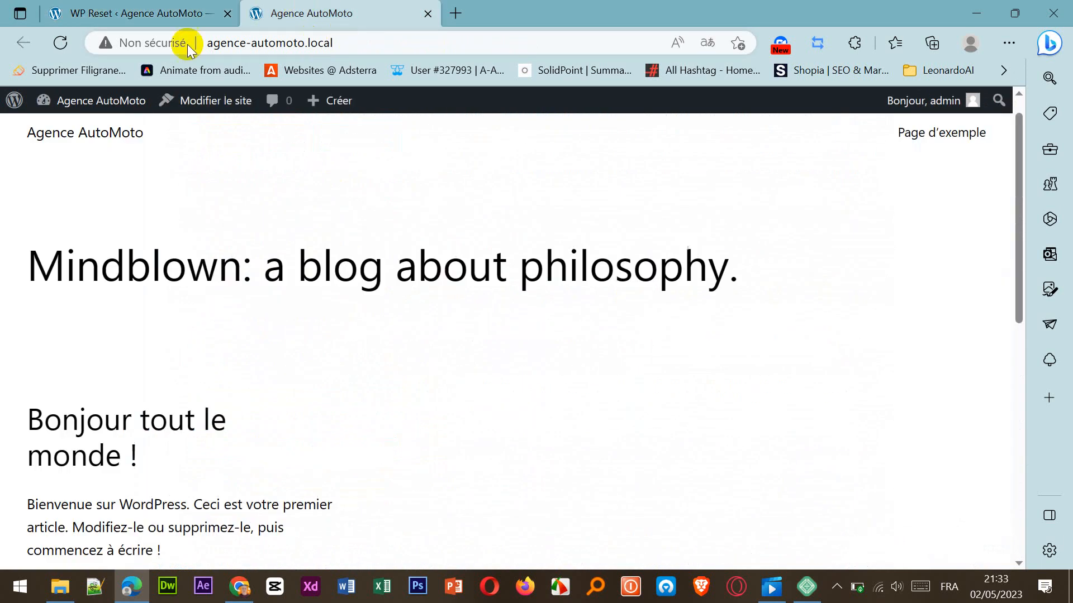
{"action": "left_click", "coordinate": [61, 43]}
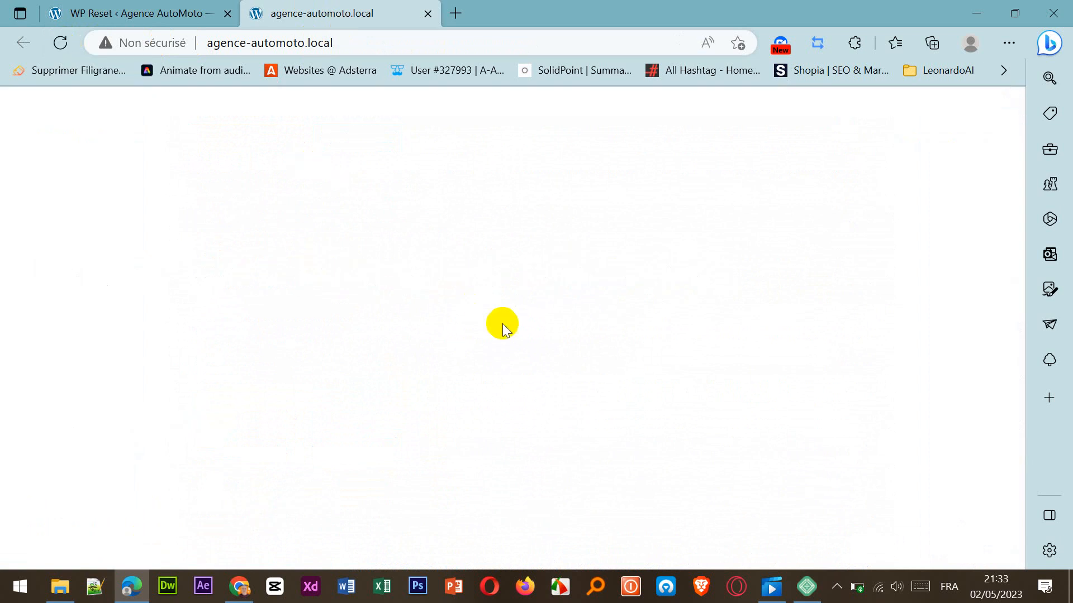
Review the posts list and the pages list in the WordPress admin to see which content remains.
{"action": "left_click", "coordinate": [96, 12]}
{"action": "scroll", "coordinate": [296, 246], "scroll_direction": "up", "scroll_amount": 5}
{"action": "scroll", "coordinate": [292, 277], "scroll_direction": "up", "scroll_amount": 5}
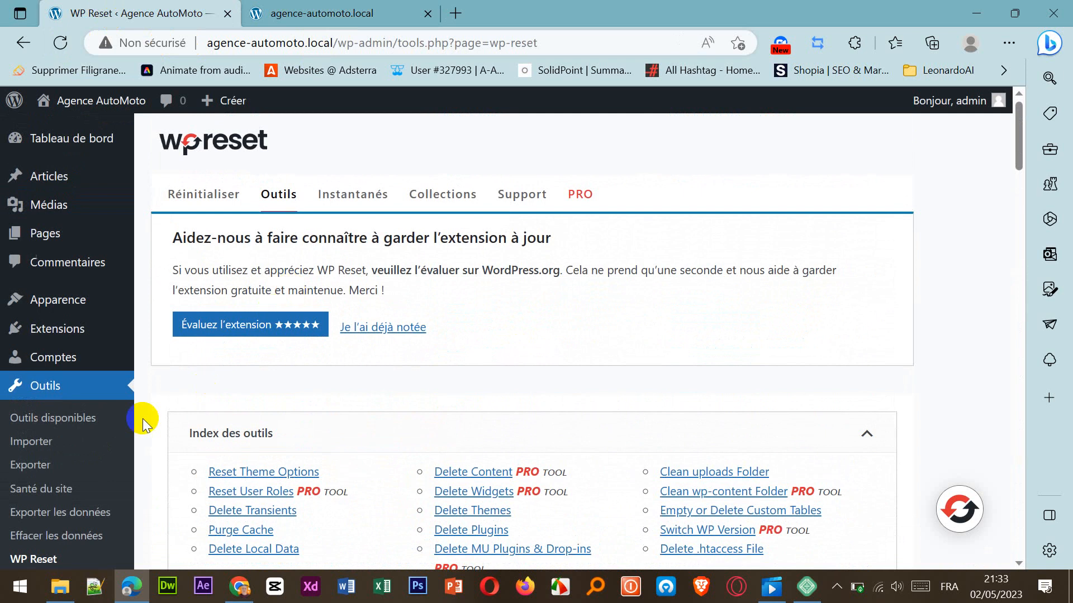
{"action": "left_click", "coordinate": [59, 177]}
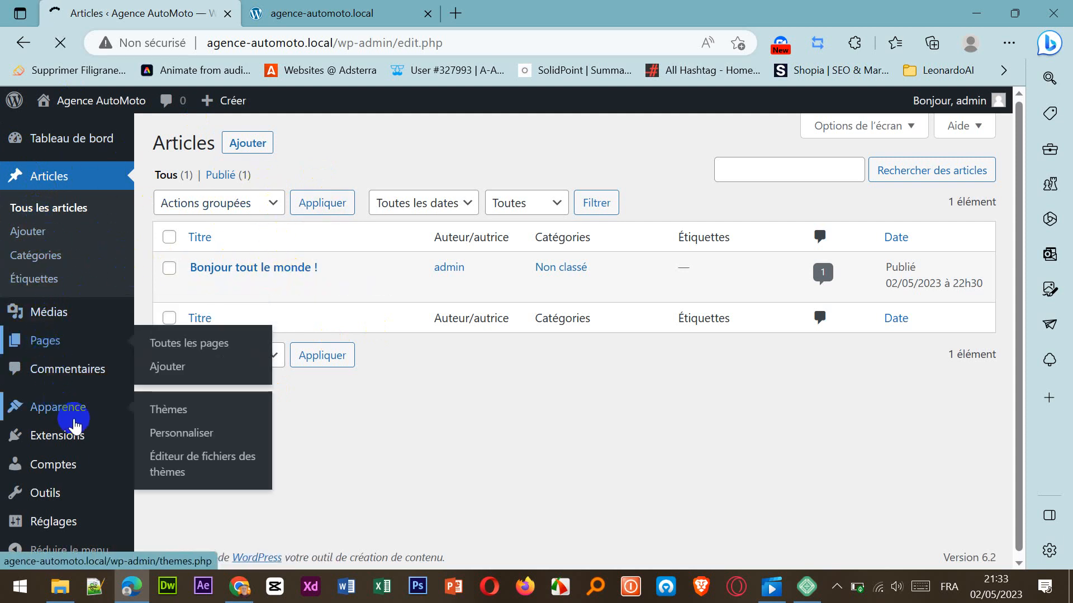
{"action": "left_click", "coordinate": [74, 428]}
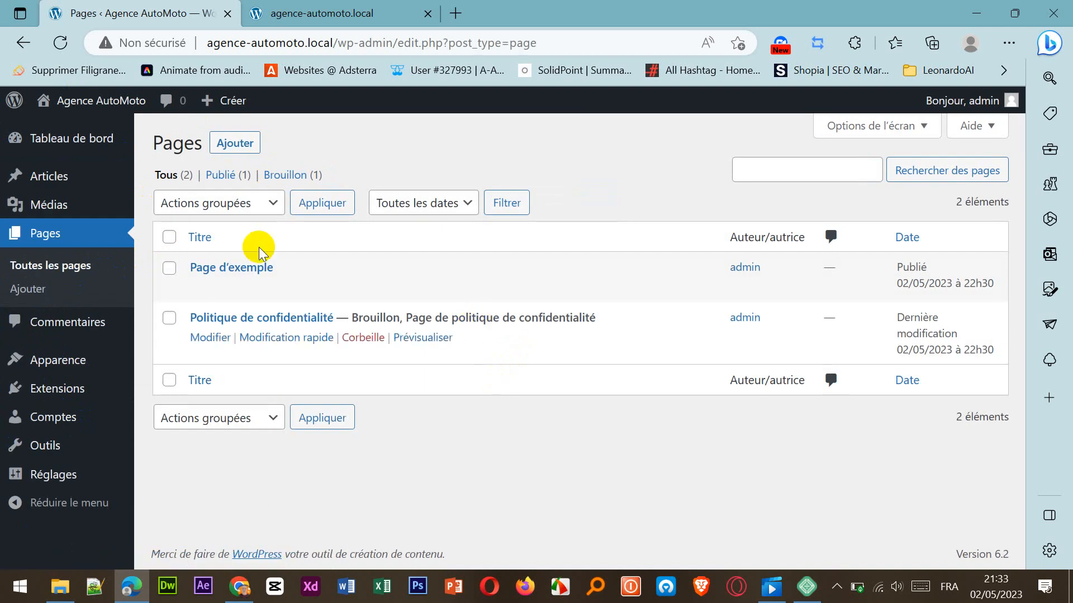
Open the WordPress dashboard, reload the site's front page again, and return to the dashboard.
{"action": "left_click", "coordinate": [47, 143]}
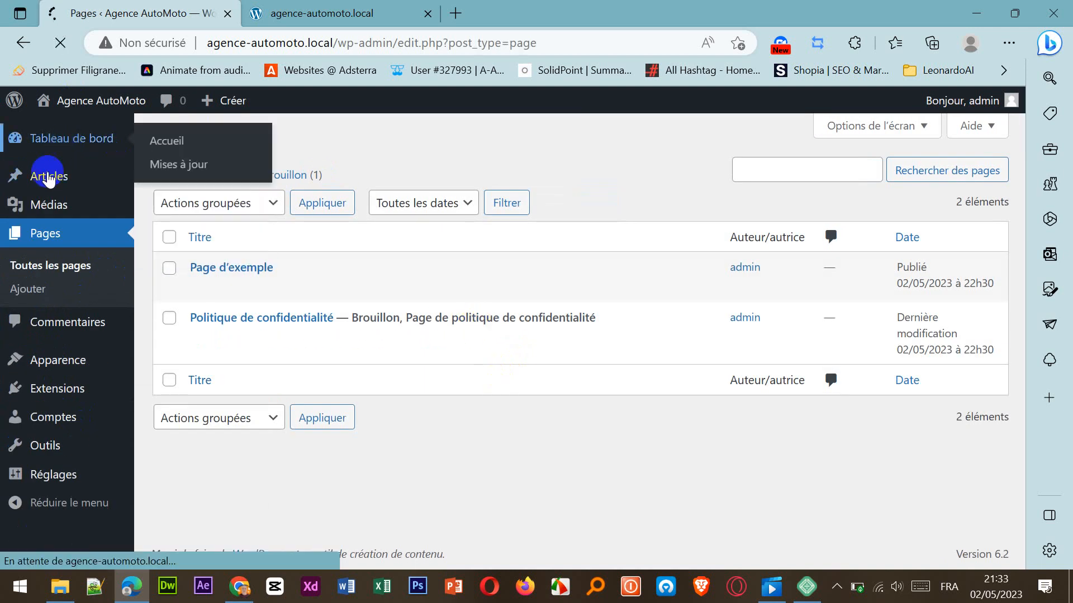
{"action": "left_click", "coordinate": [311, 14]}
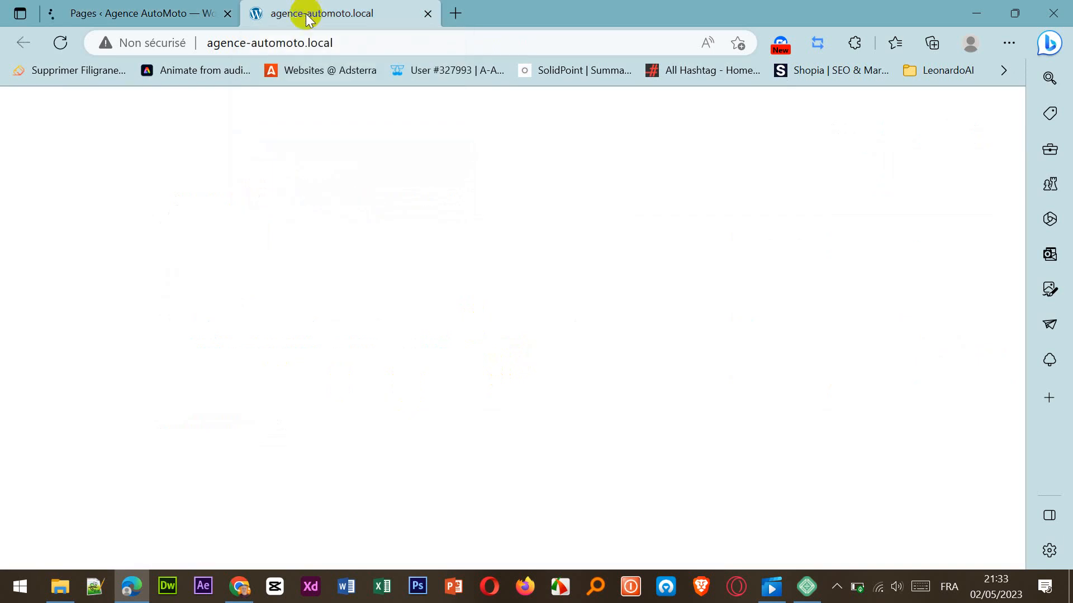
{"action": "left_click", "coordinate": [59, 43]}
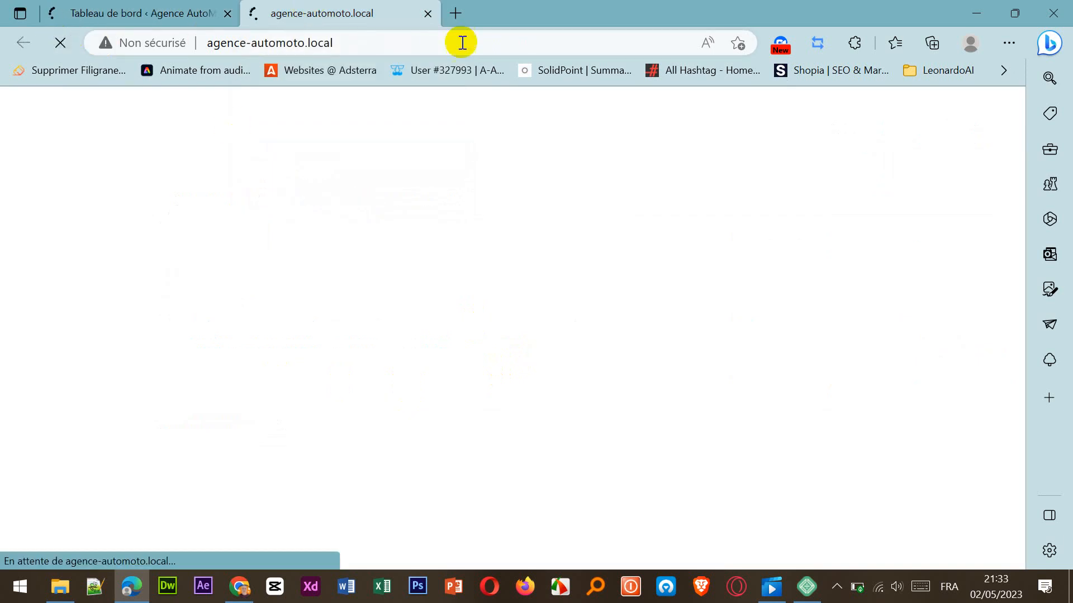
{"action": "left_click", "coordinate": [157, 14]}
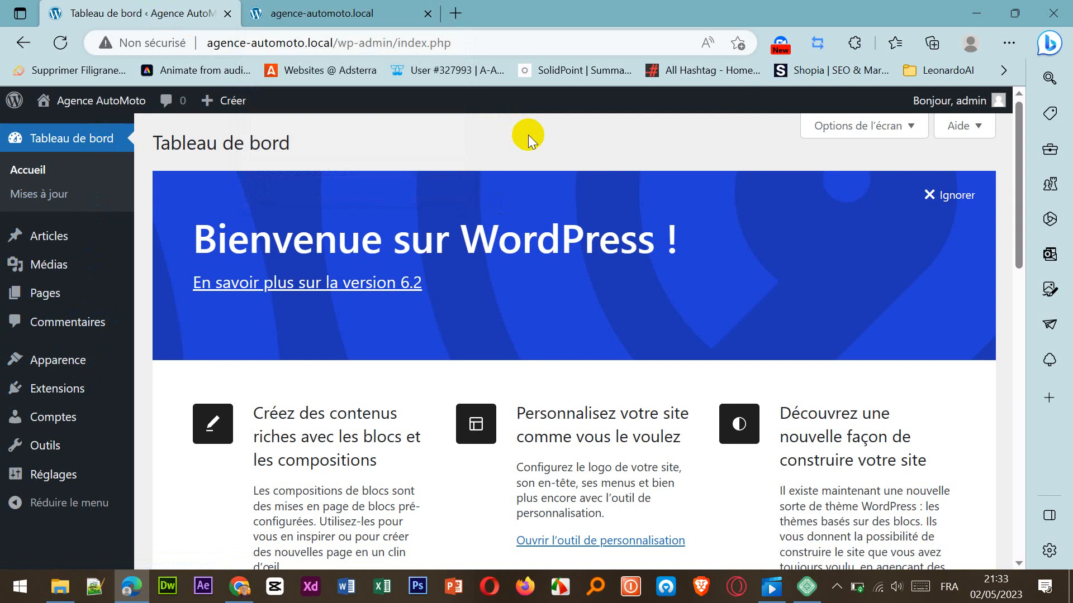
Open the page for adding extensions and search the plugin directory for "starter templates".
{"action": "left_click", "coordinate": [65, 445]}
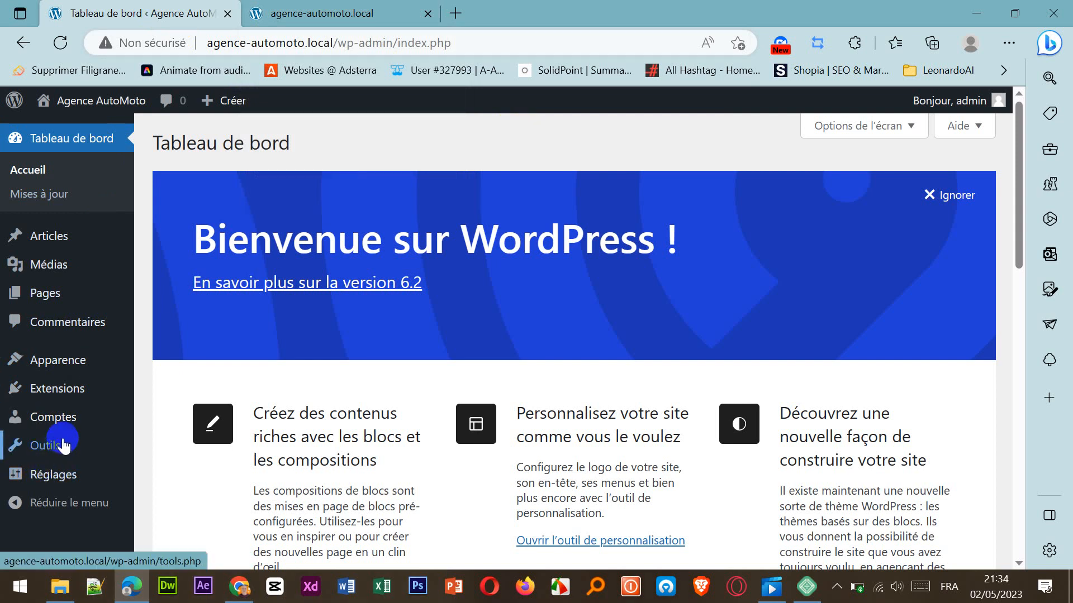
{"action": "mouse_move", "coordinate": [64, 398]}
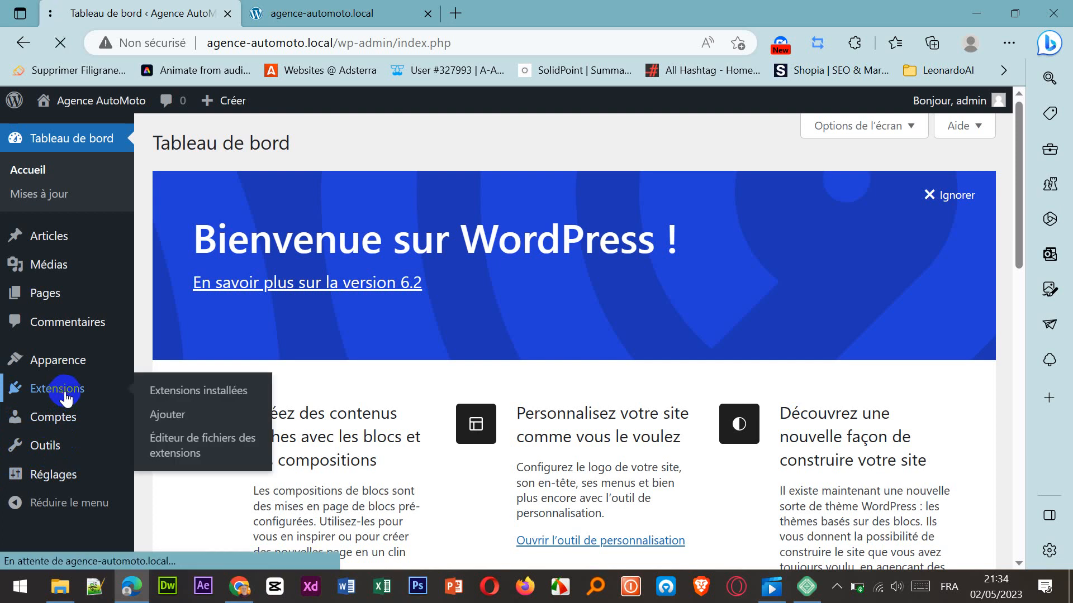
{"action": "left_click", "coordinate": [173, 423]}
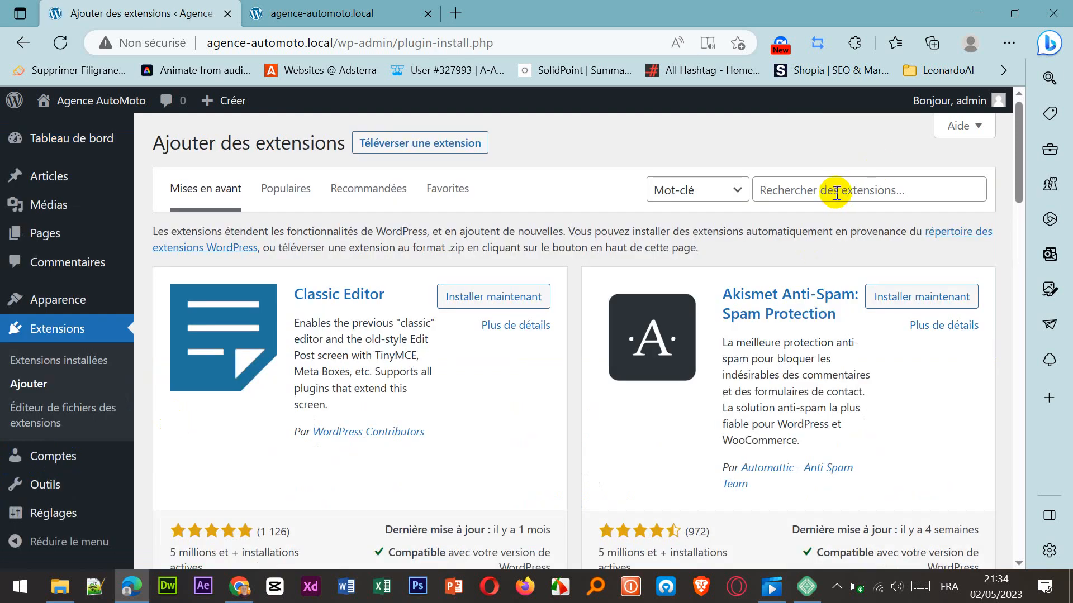
{"action": "left_click", "coordinate": [836, 192]}
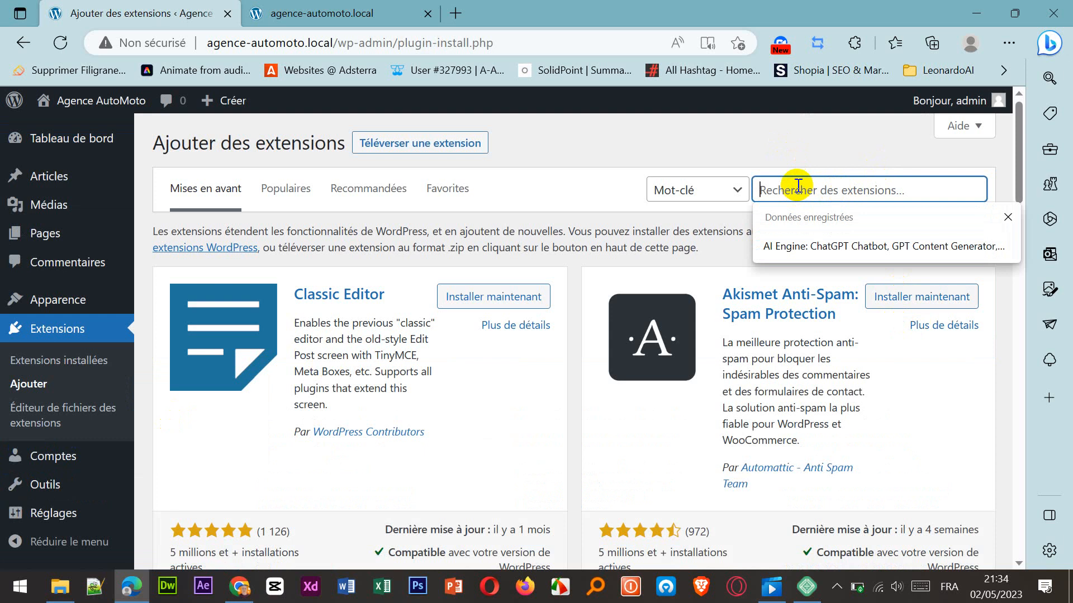
{"action": "type", "text": "starte"}
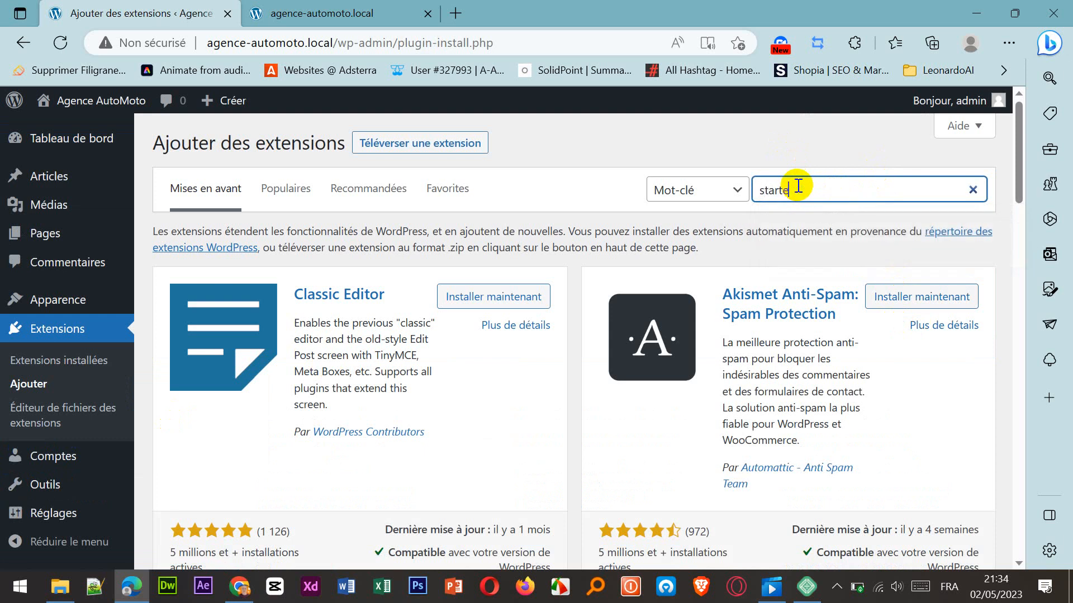
{"action": "type", "text": "r te"}
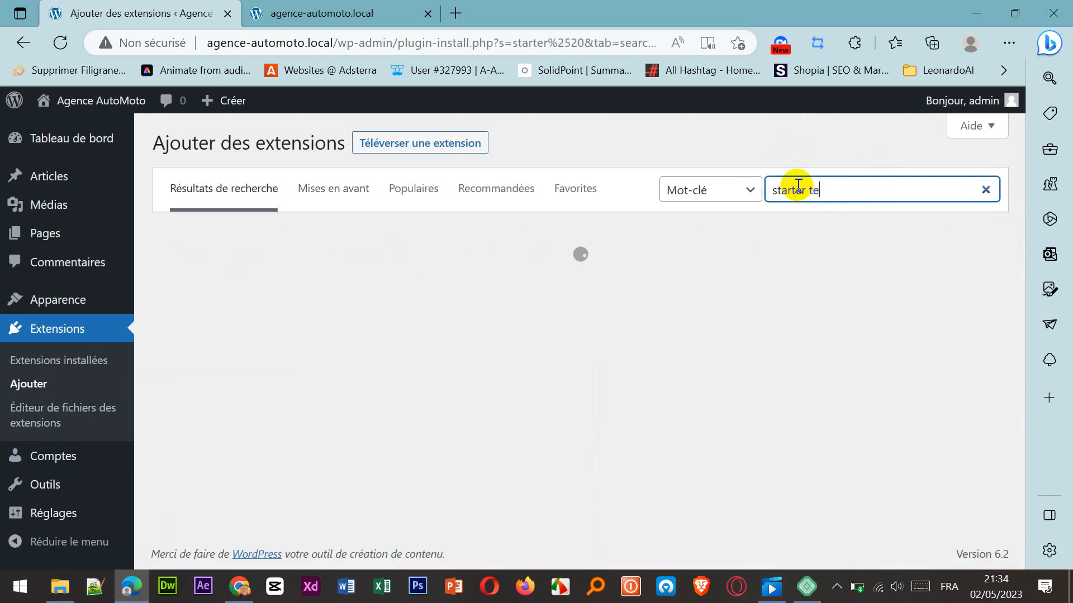
{"action": "type", "text": "mplates"}
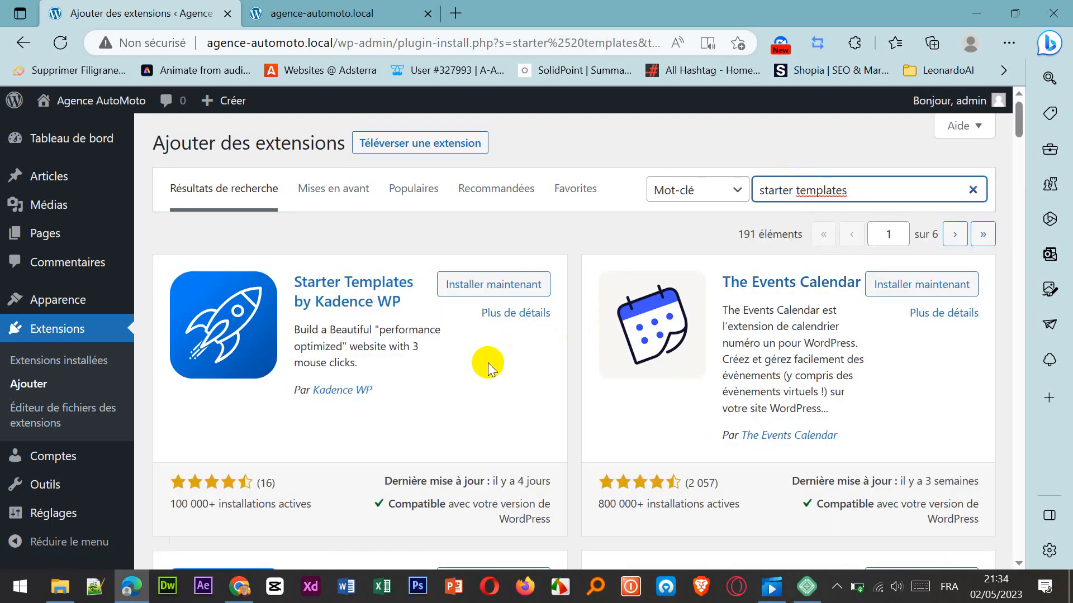
Find the Starter Templates — Elementor, WordPress & Beaver Builder Templates plugin by Brainstorm Force in the results, install it and activate it.
{"action": "scroll", "coordinate": [488, 363], "scroll_direction": "down", "scroll_amount": 3}
{"action": "scroll", "coordinate": [487, 363], "scroll_direction": "up", "scroll_amount": 3}
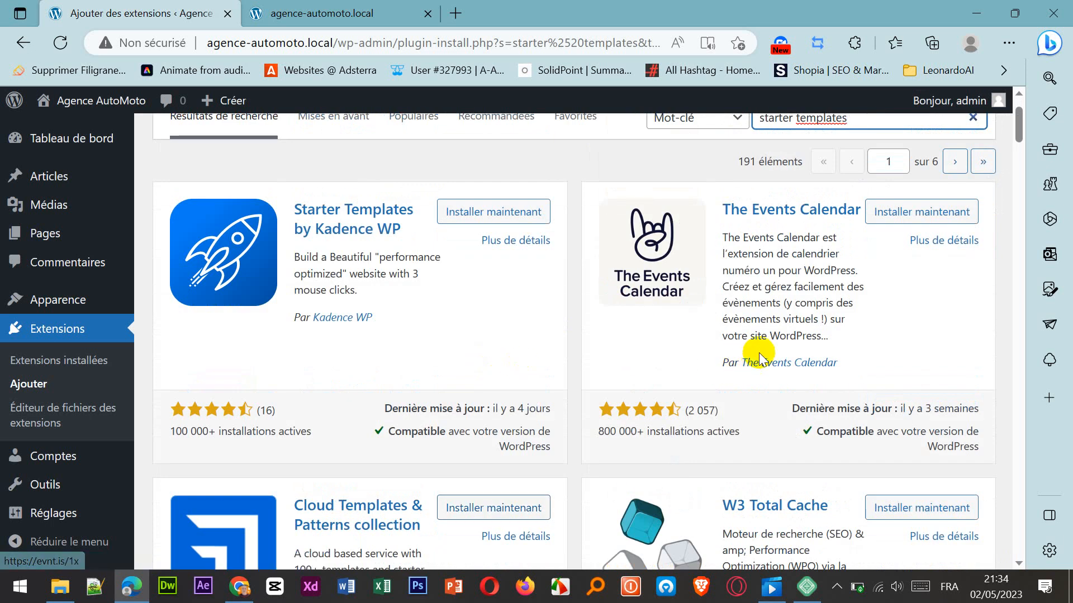
{"action": "scroll", "coordinate": [757, 354], "scroll_direction": "down", "scroll_amount": 5}
{"action": "scroll", "coordinate": [762, 340], "scroll_direction": "down", "scroll_amount": 4}
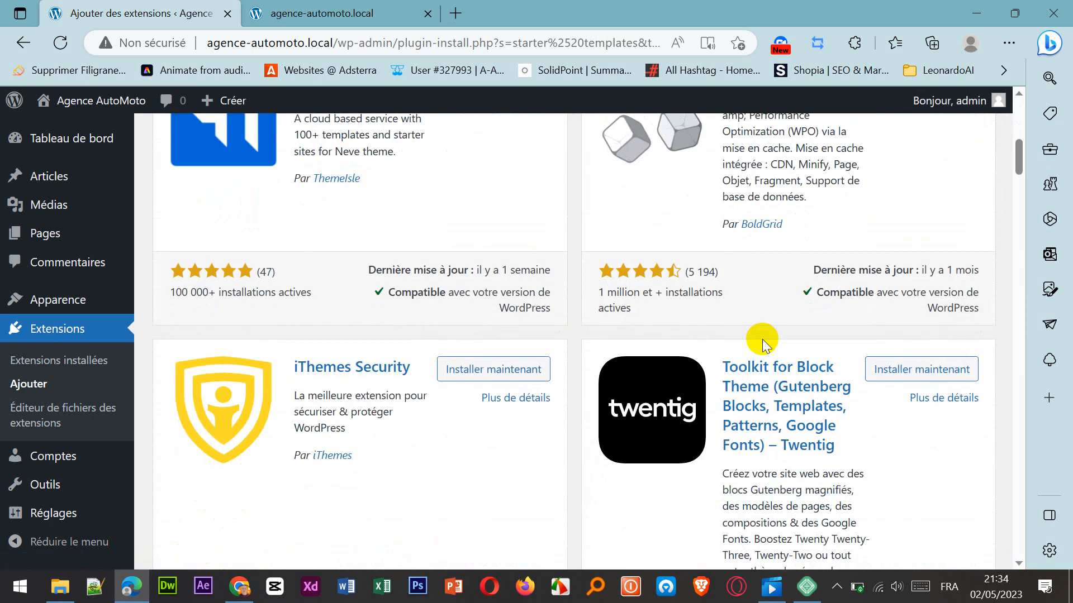
{"action": "scroll", "coordinate": [762, 340], "scroll_direction": "up", "scroll_amount": 10}
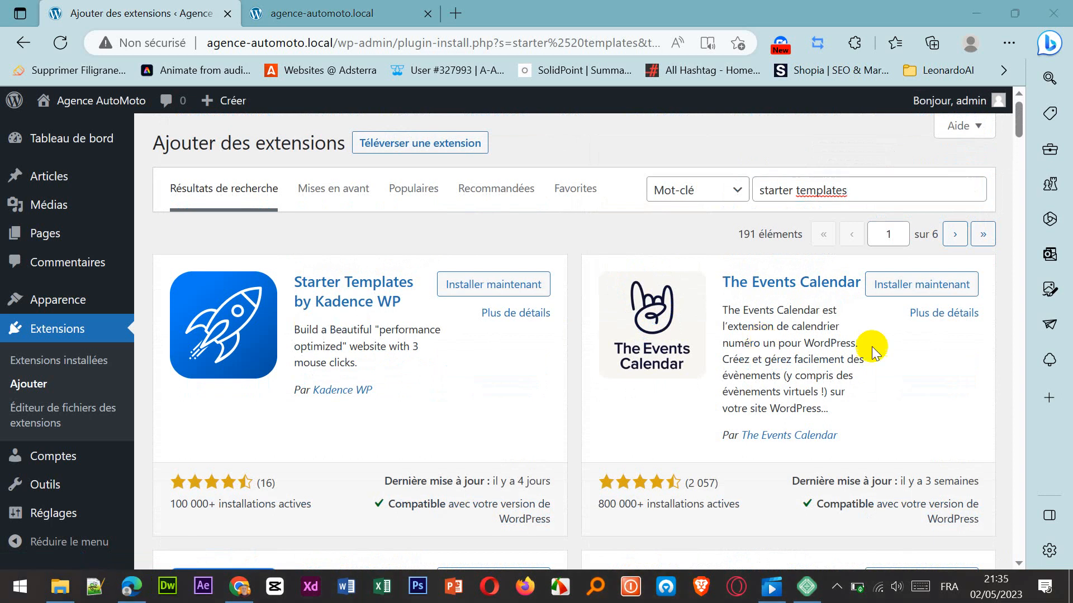
{"action": "scroll", "coordinate": [910, 369], "scroll_direction": "down", "scroll_amount": 2}
{"action": "scroll", "coordinate": [912, 366], "scroll_direction": "down", "scroll_amount": 8}
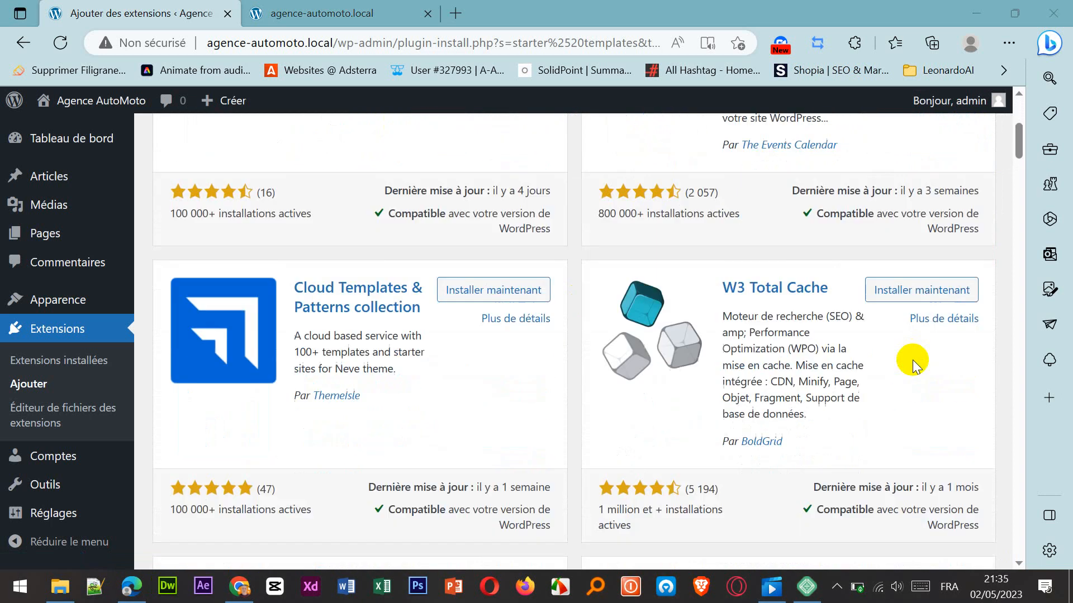
{"action": "scroll", "coordinate": [912, 360], "scroll_direction": "down", "scroll_amount": 4}
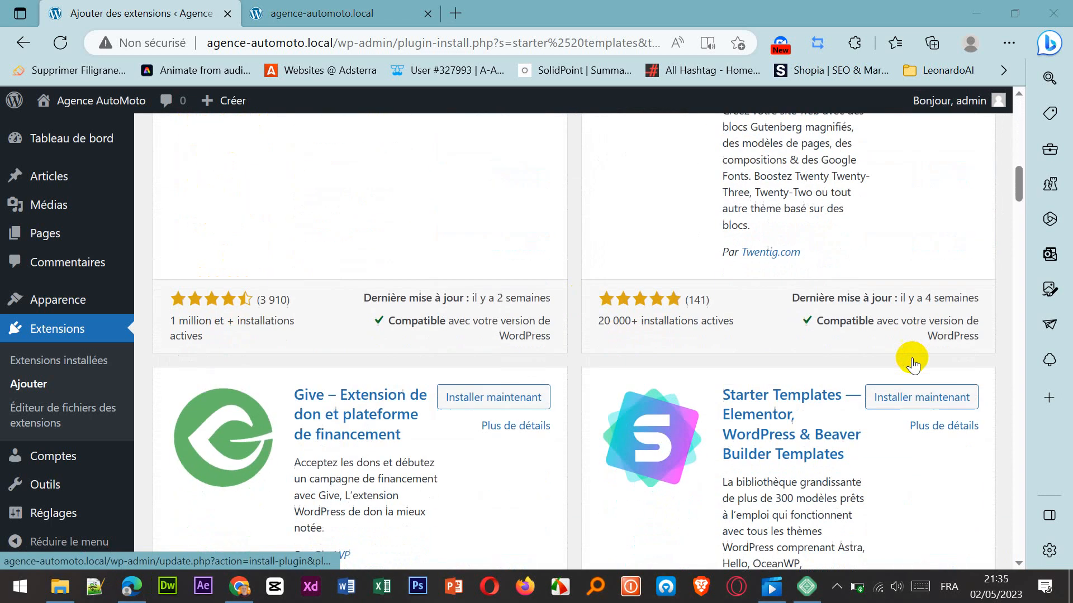
{"action": "scroll", "coordinate": [751, 424], "scroll_direction": "down", "scroll_amount": 2}
{"action": "scroll", "coordinate": [753, 423], "scroll_direction": "down", "scroll_amount": 1}
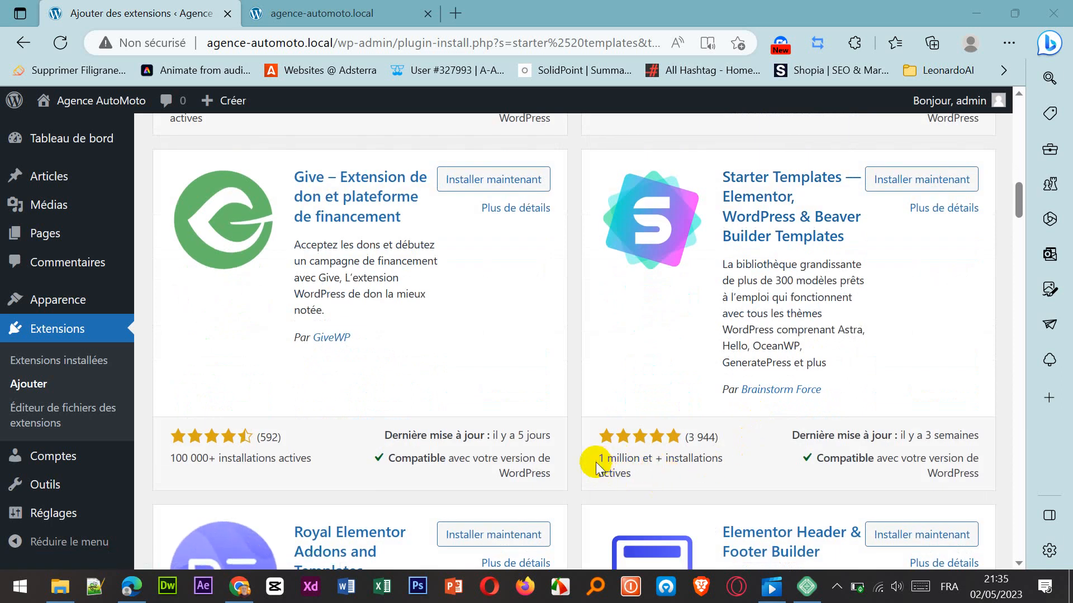
{"action": "scroll", "coordinate": [732, 379], "scroll_direction": "up", "scroll_amount": 1}
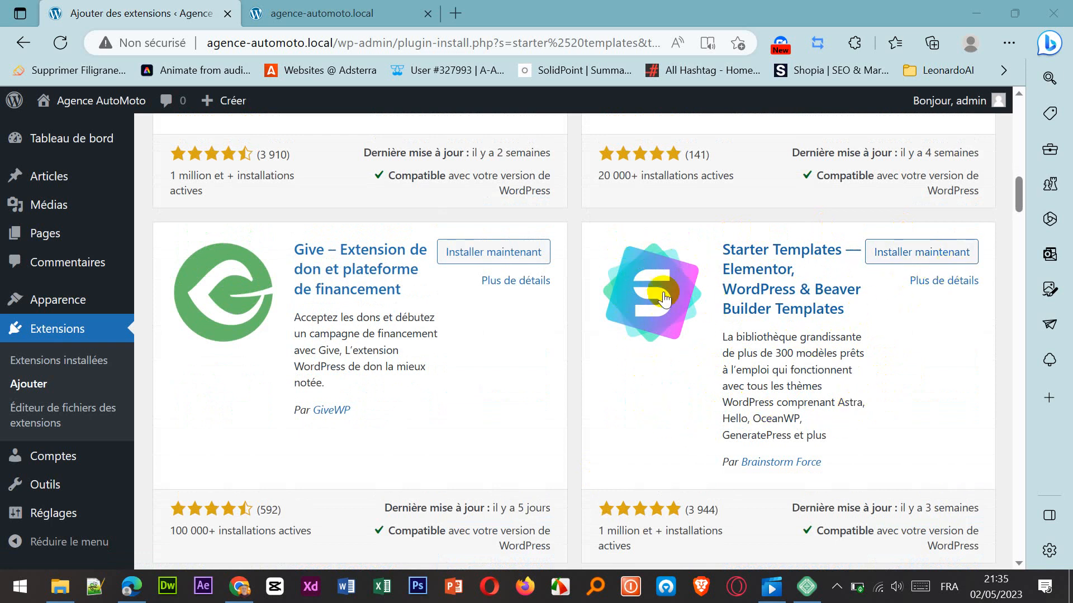
{"action": "left_click", "coordinate": [925, 254]}
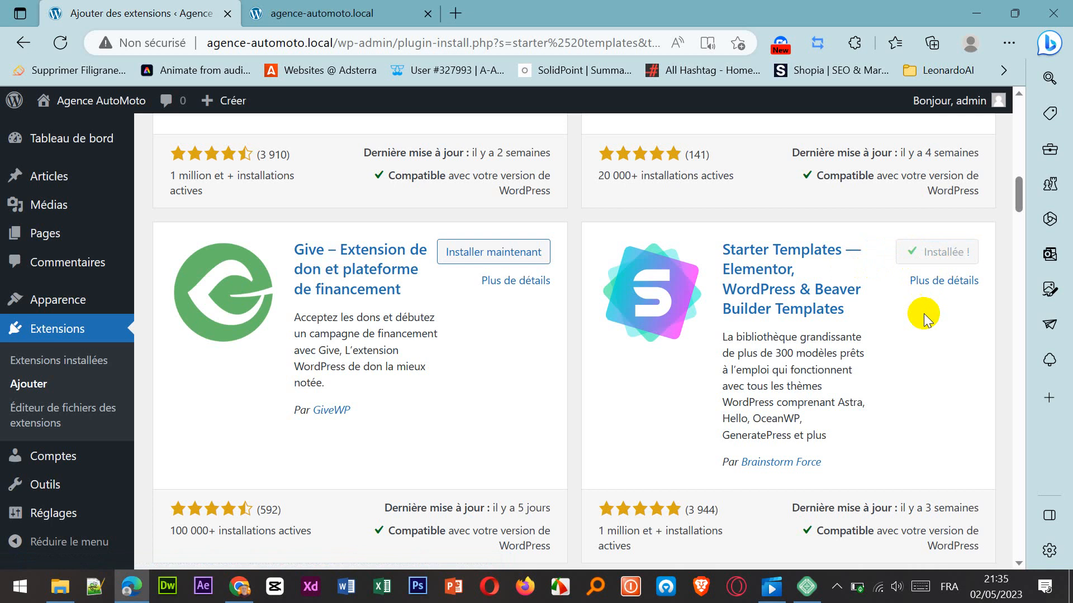
{"action": "left_click", "coordinate": [951, 255]}
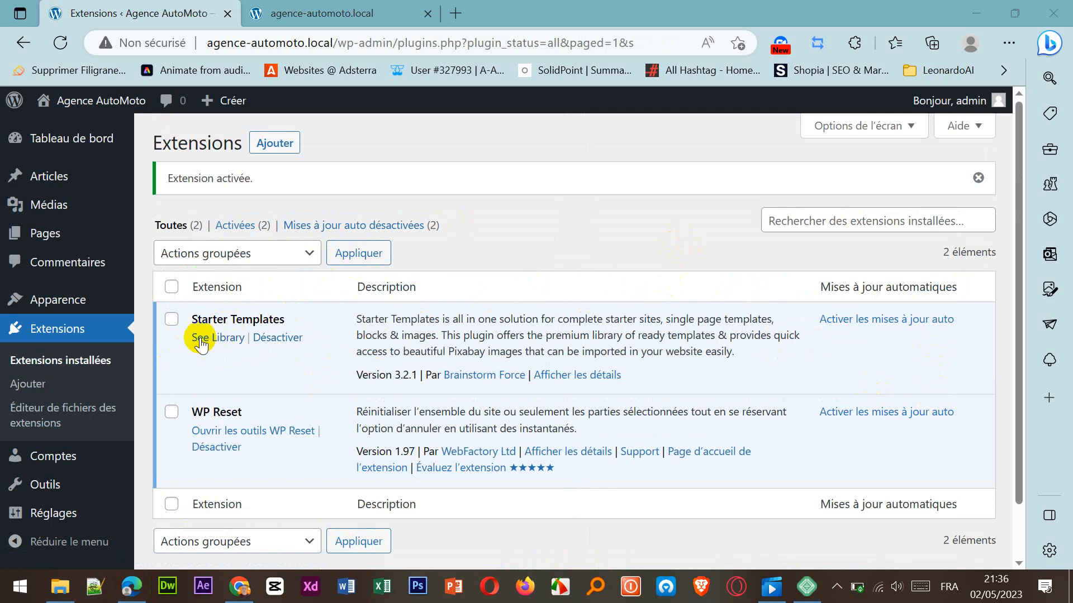
Open the Starter Templates library, start building the website, and select Elementor as the page builder.
{"action": "left_click", "coordinate": [222, 345]}
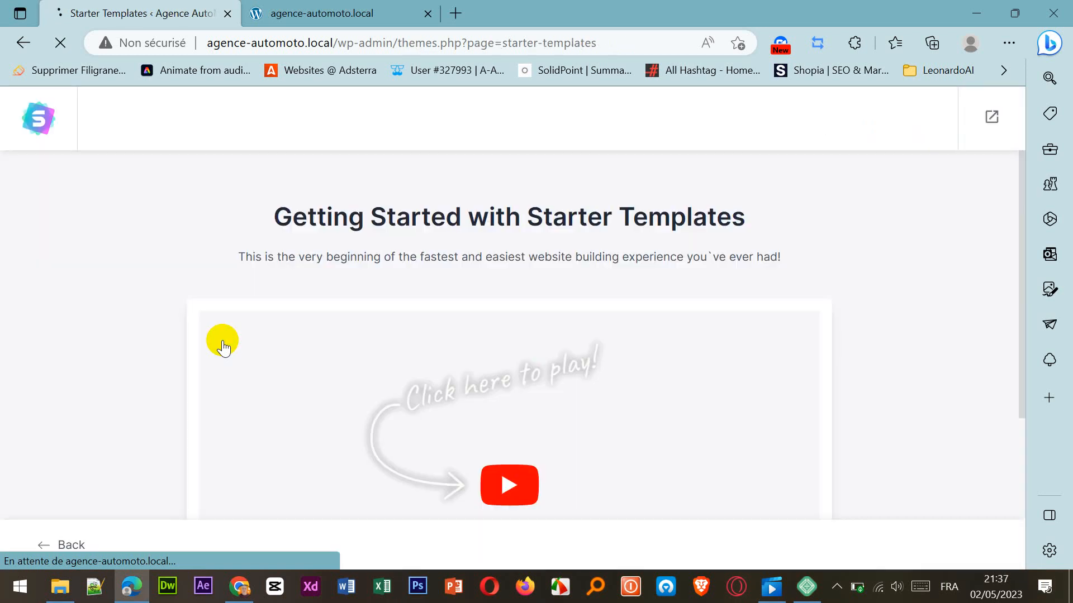
{"action": "scroll", "coordinate": [885, 273], "scroll_direction": "down", "scroll_amount": 4}
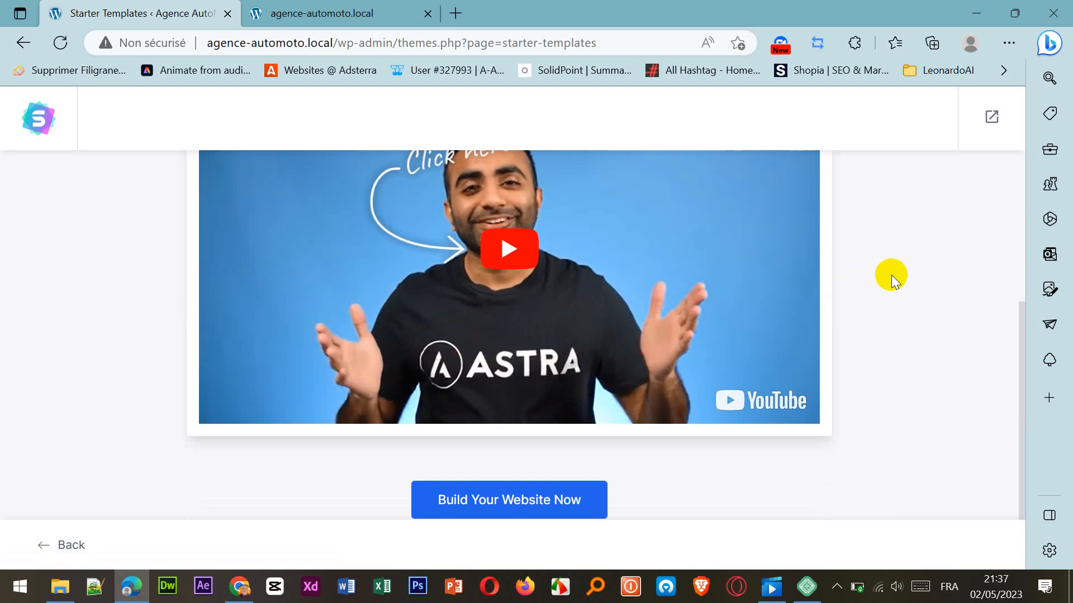
{"action": "left_click", "coordinate": [478, 502]}
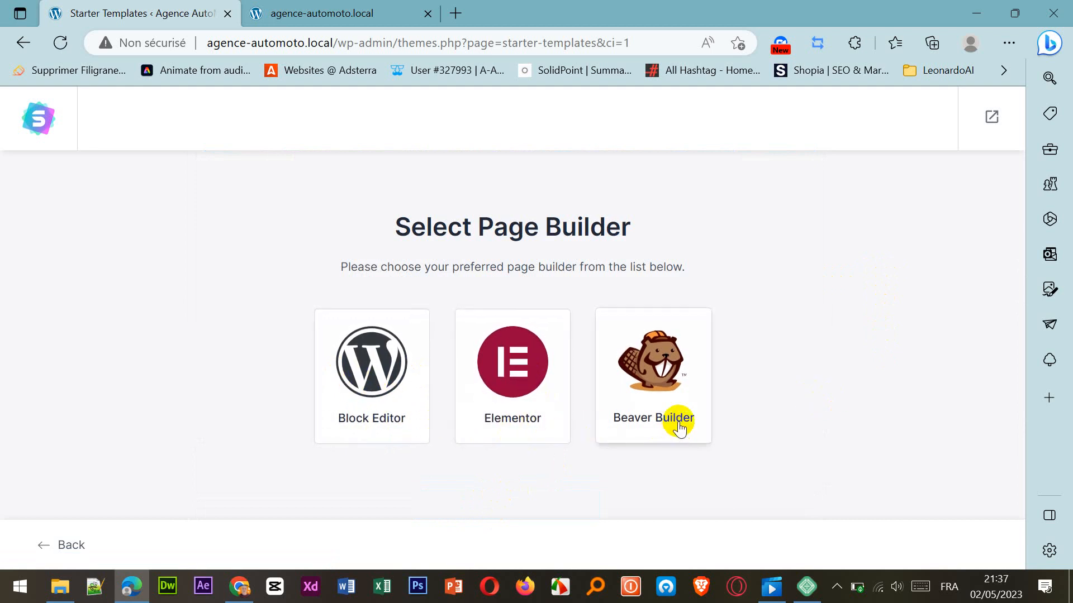
{"action": "left_click", "coordinate": [511, 385]}
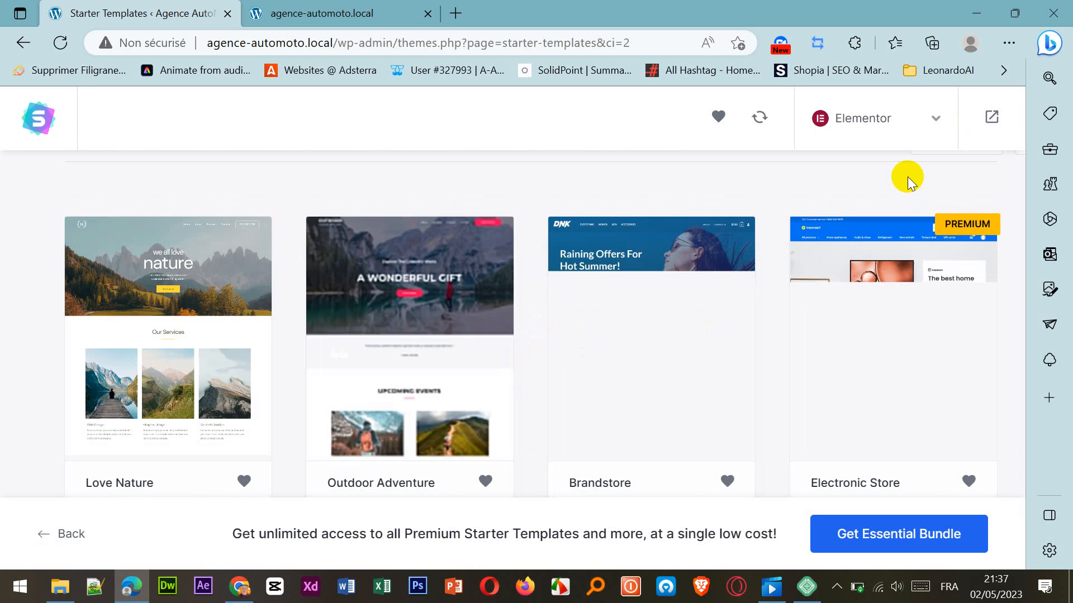
Browse the Elementor template gallery, comparing the free designs with those marked Premium.
{"action": "left_click", "coordinate": [368, 237]}
{"action": "left_click", "coordinate": [969, 229]}
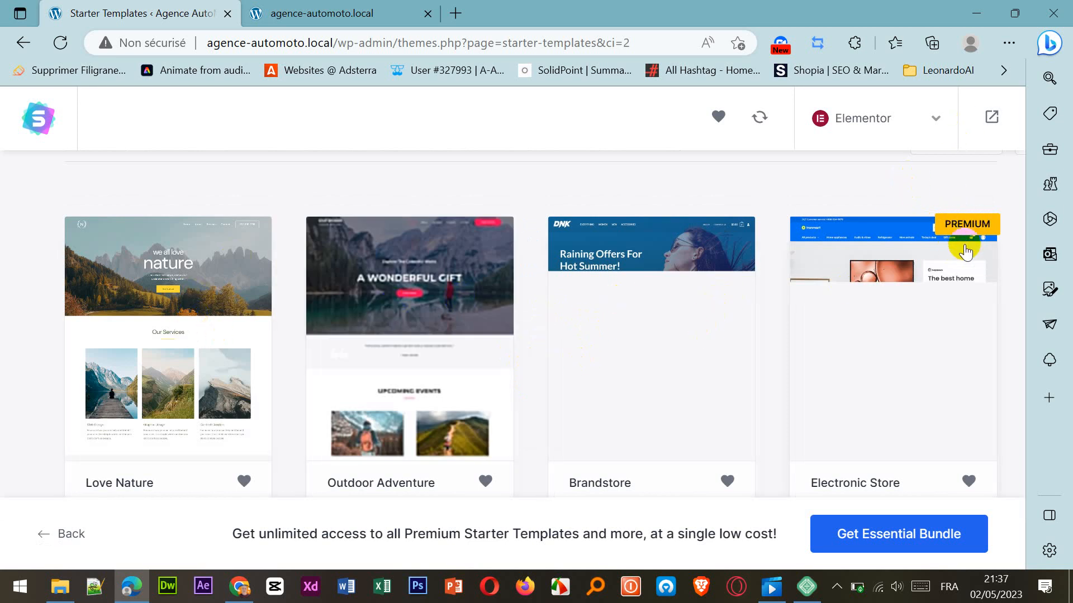
{"action": "left_click", "coordinate": [339, 293]}
{"action": "scroll", "coordinate": [451, 318], "scroll_direction": "down", "scroll_amount": 2}
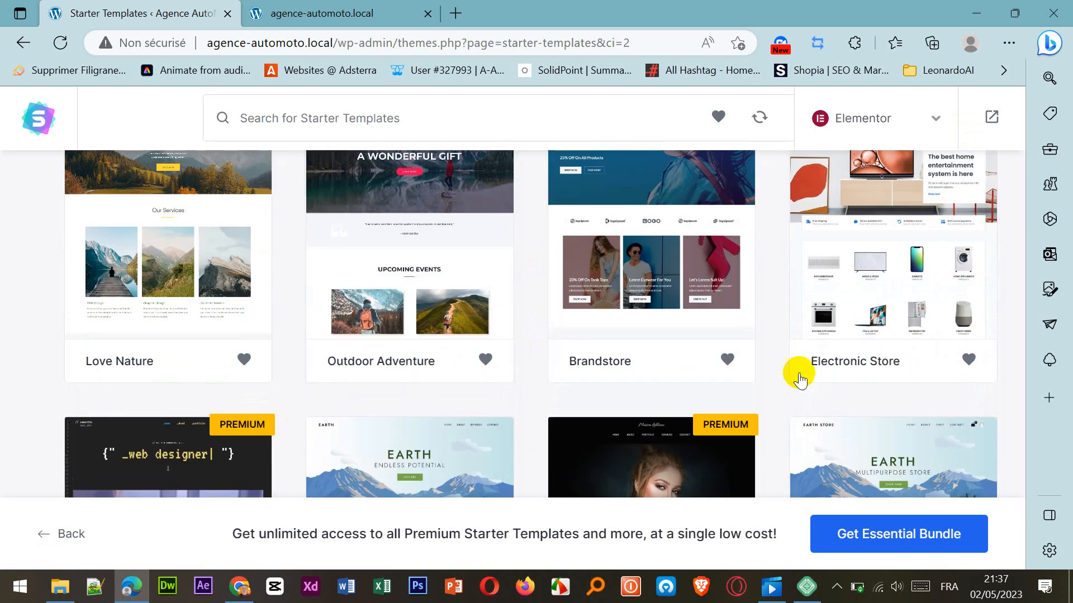
{"action": "scroll", "coordinate": [581, 352], "scroll_direction": "up", "scroll_amount": 1}
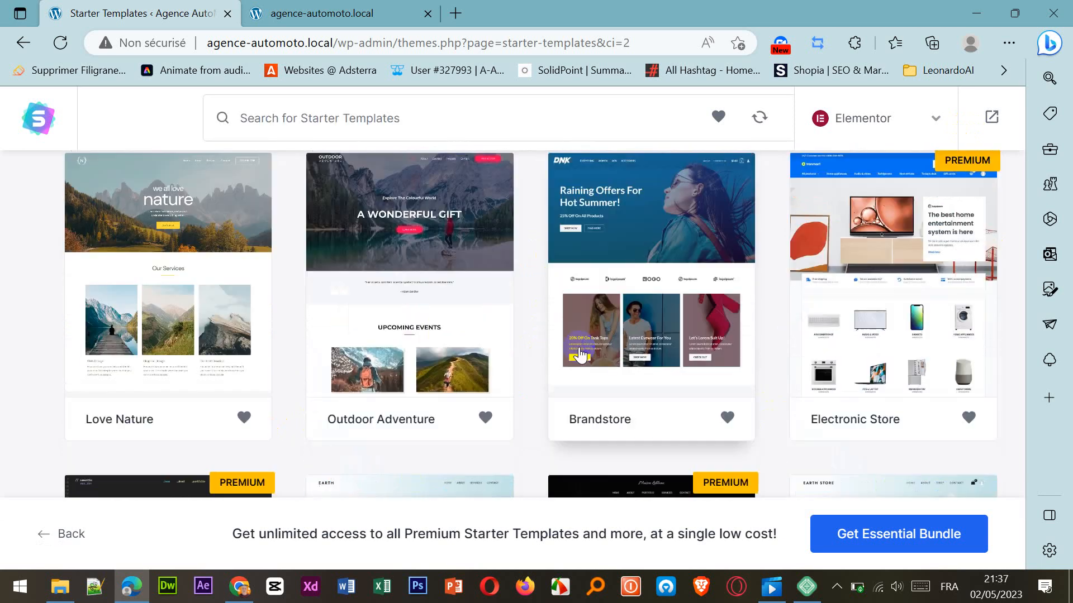
{"action": "scroll", "coordinate": [637, 380], "scroll_direction": "down", "scroll_amount": 5}
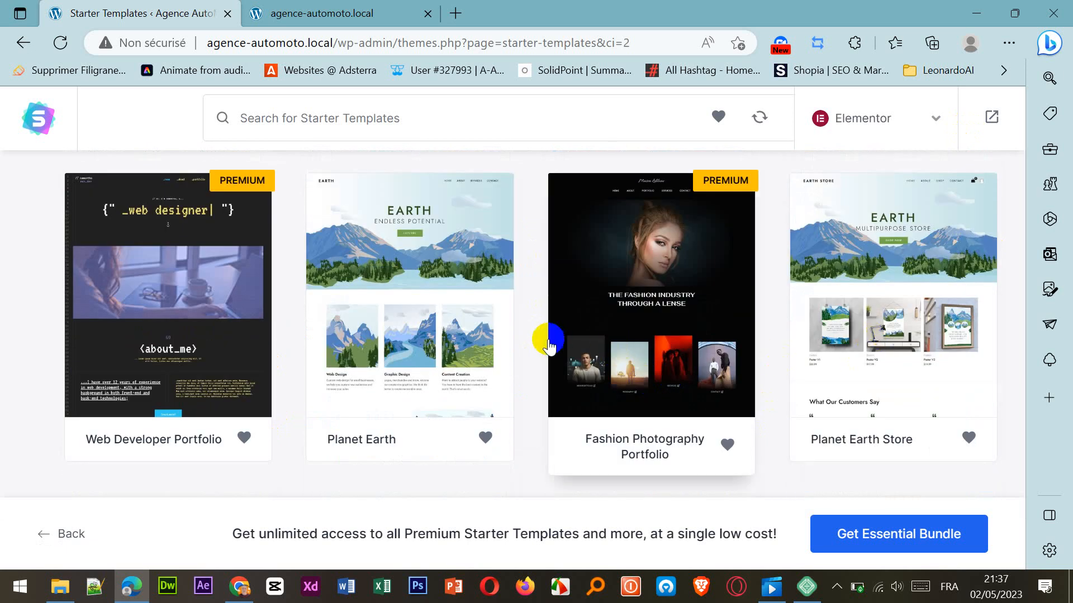
{"action": "scroll", "coordinate": [654, 357], "scroll_direction": "up", "scroll_amount": 6}
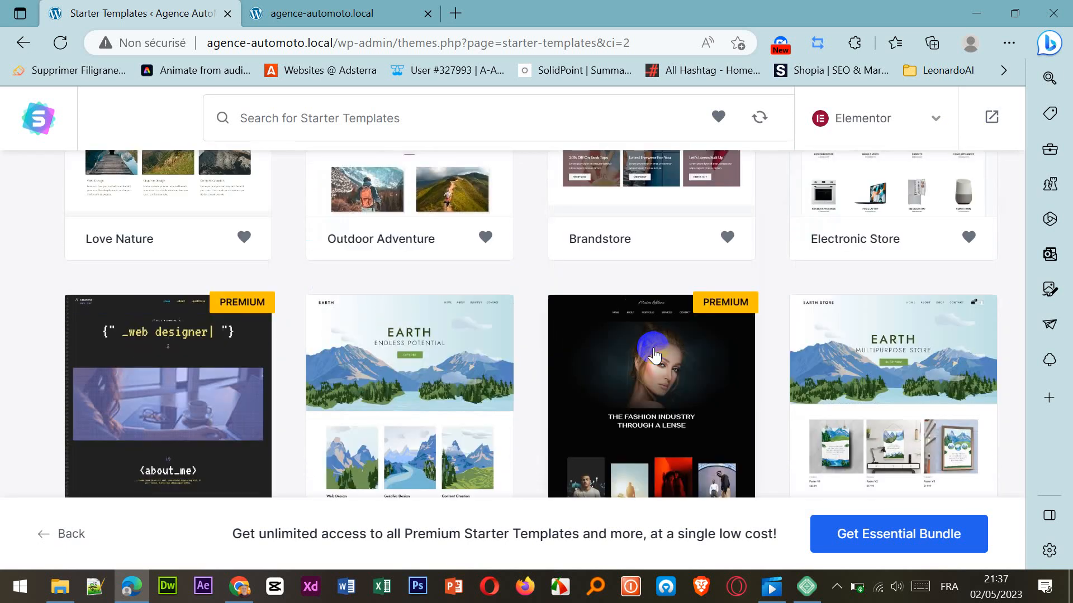
{"action": "scroll", "coordinate": [653, 353], "scroll_direction": "down", "scroll_amount": 6}
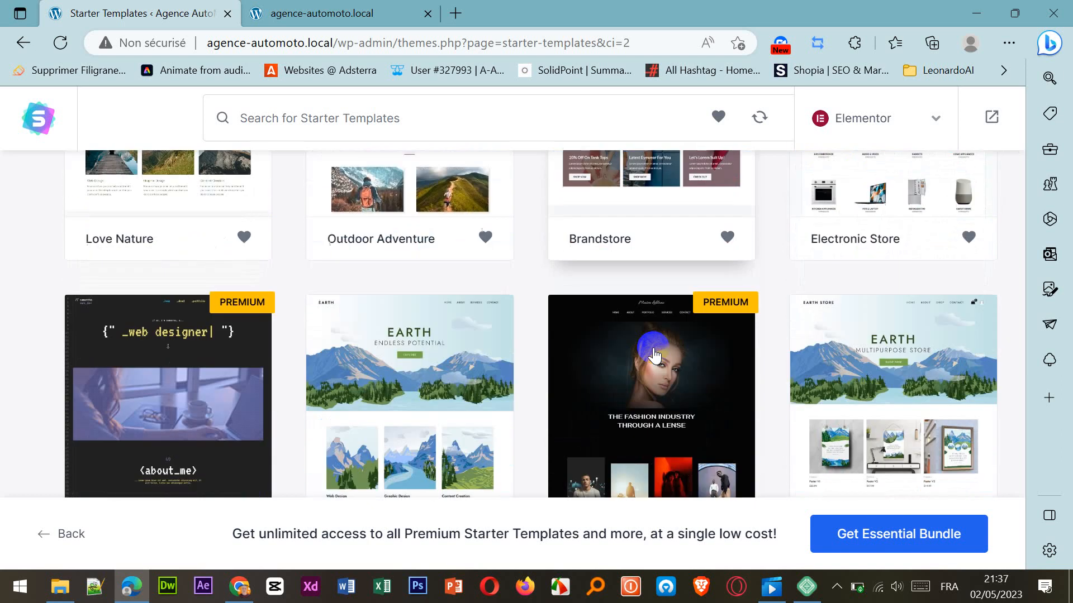
{"action": "scroll", "coordinate": [655, 356], "scroll_direction": "down", "scroll_amount": 5}
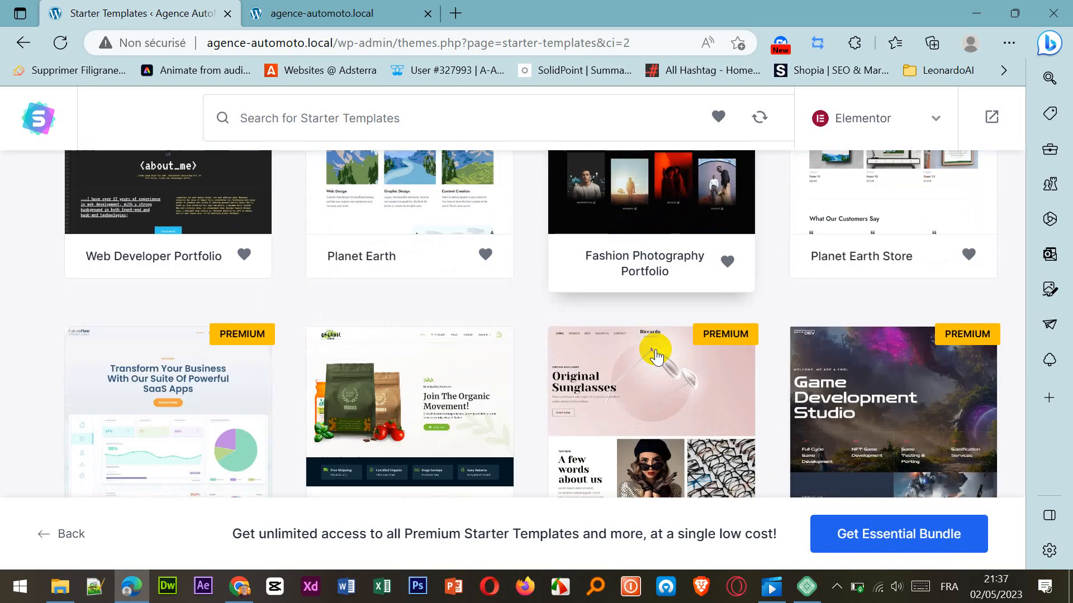
{"action": "scroll", "coordinate": [655, 356], "scroll_direction": "down", "scroll_amount": 12}
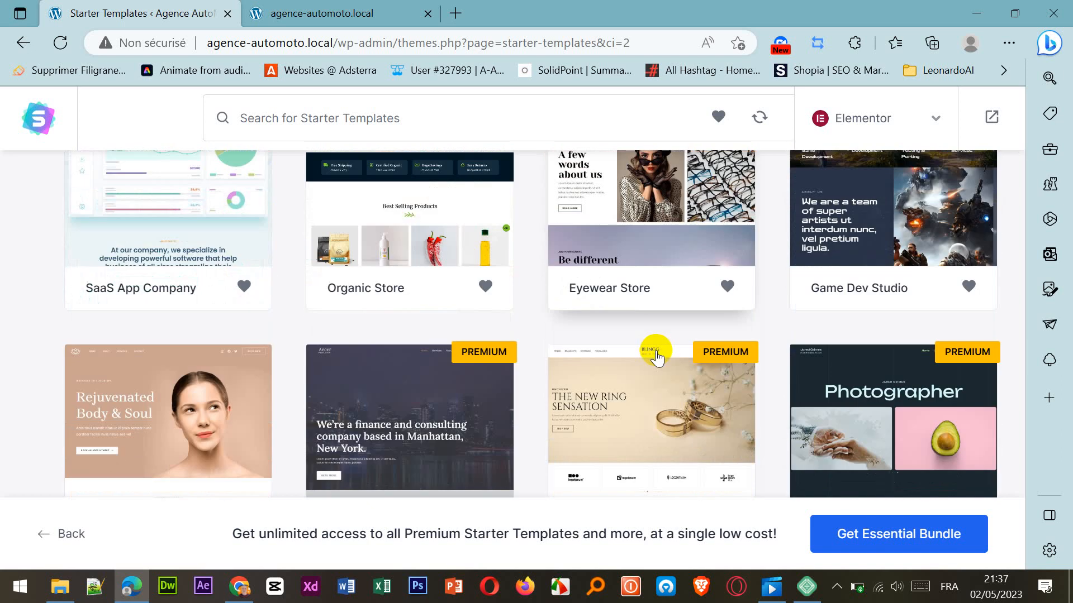
{"action": "scroll", "coordinate": [656, 360], "scroll_direction": "down", "scroll_amount": 10}
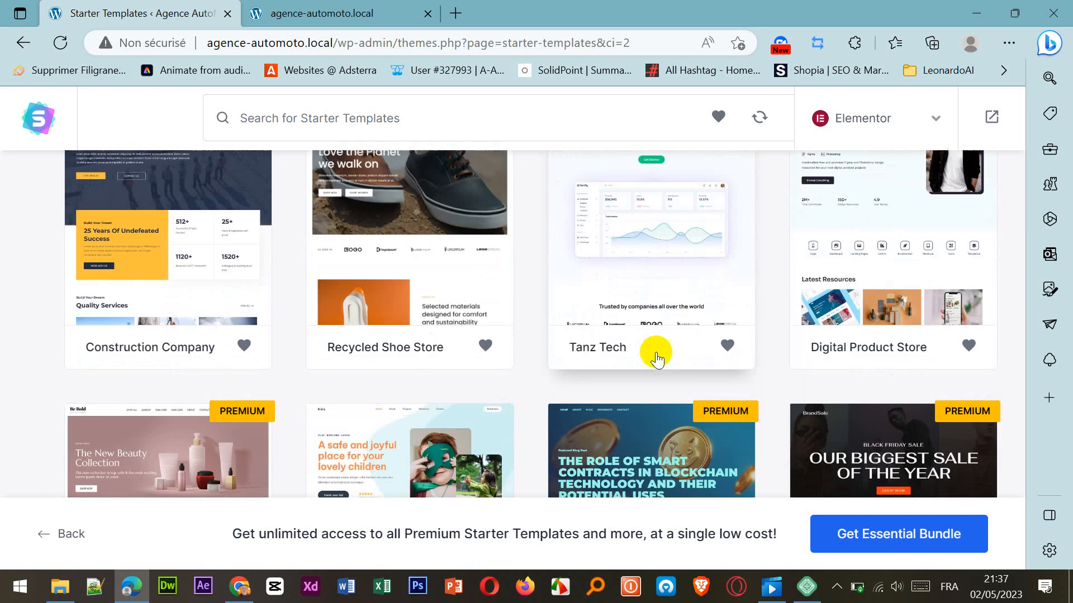
{"action": "scroll", "coordinate": [657, 360], "scroll_direction": "down", "scroll_amount": 9}
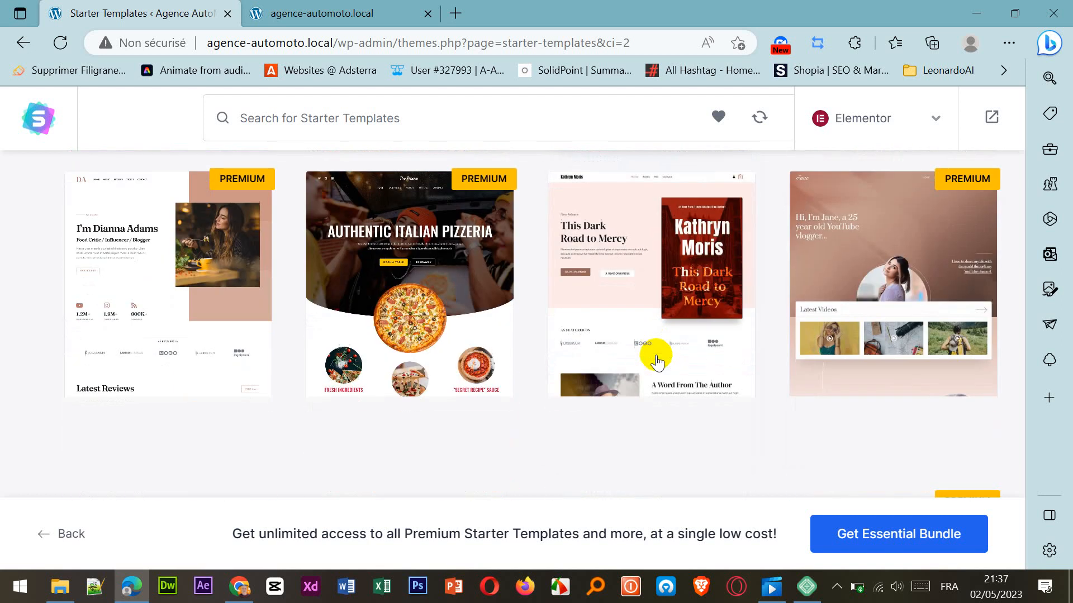
{"action": "scroll", "coordinate": [658, 357], "scroll_direction": "down", "scroll_amount": 2}
{"action": "scroll", "coordinate": [657, 355], "scroll_direction": "down", "scroll_amount": 2}
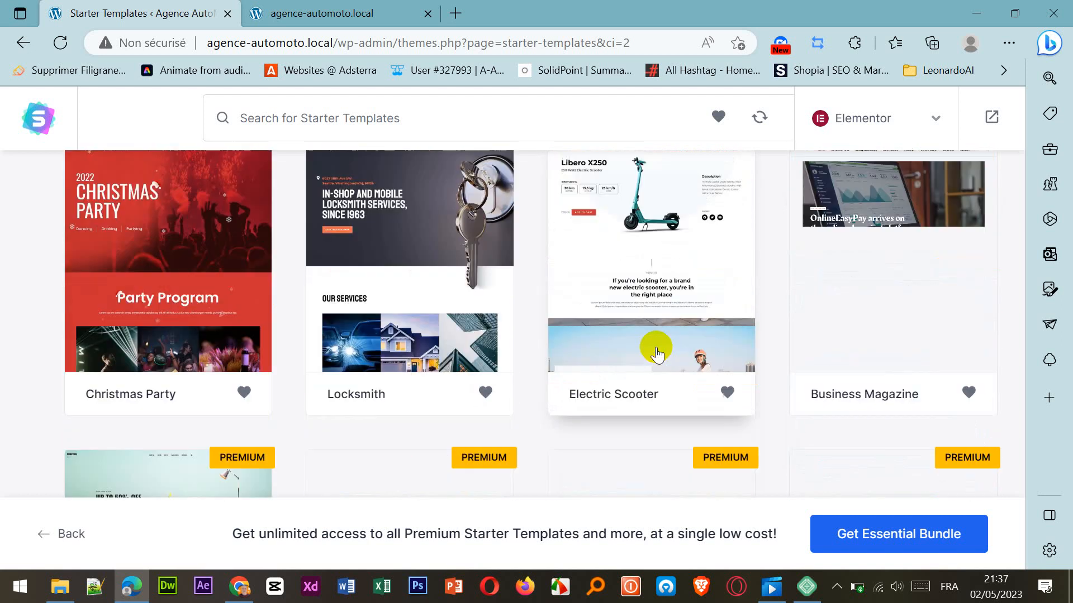
{"action": "scroll", "coordinate": [874, 324], "scroll_direction": "down", "scroll_amount": 4}
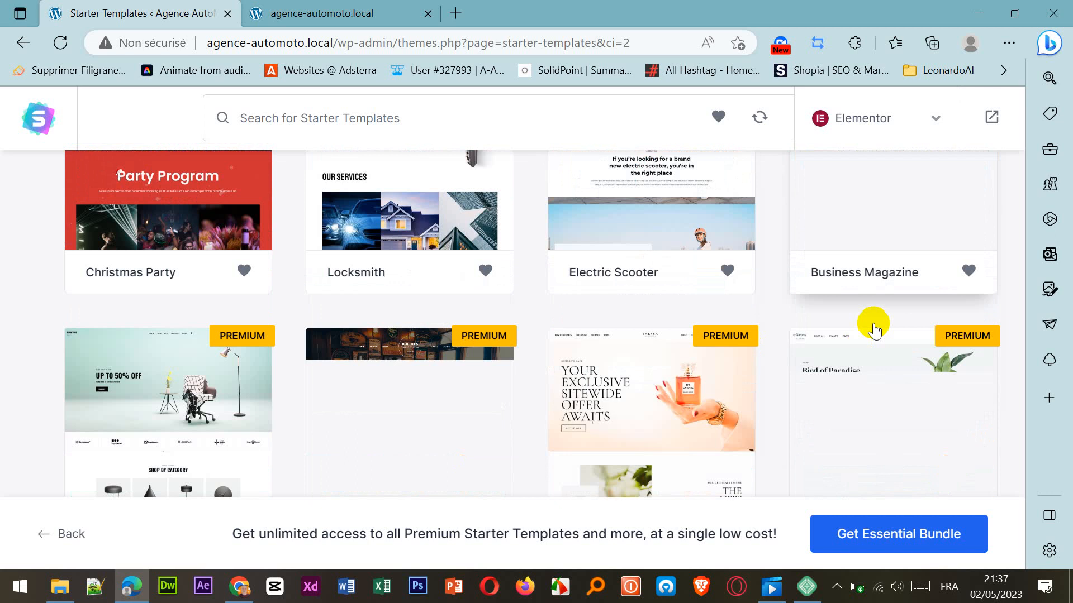
{"action": "scroll", "coordinate": [570, 328], "scroll_direction": "up", "scroll_amount": 4}
{"action": "scroll", "coordinate": [570, 328], "scroll_direction": "up", "scroll_amount": 6}
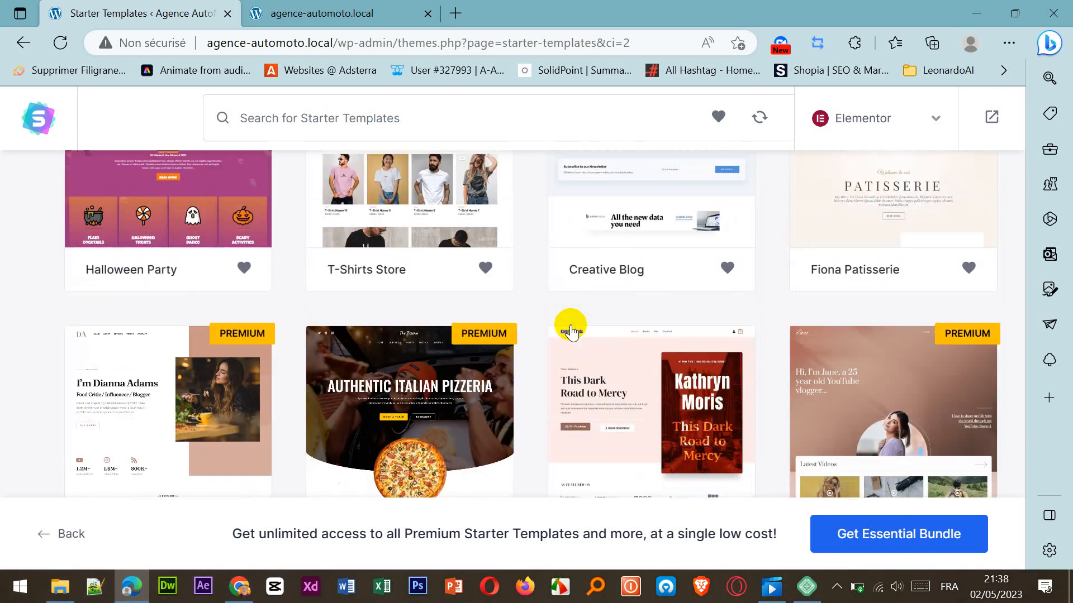
Search the starter templates for "location" and look through the suggested designs.
{"action": "left_click", "coordinate": [303, 119]}
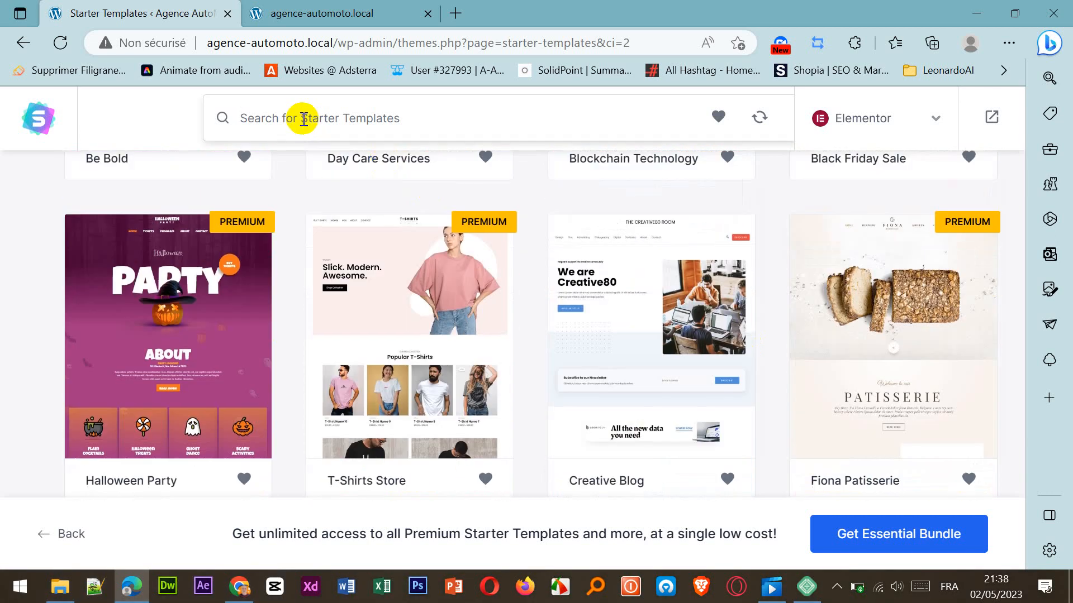
{"action": "type", "text": "loca"}
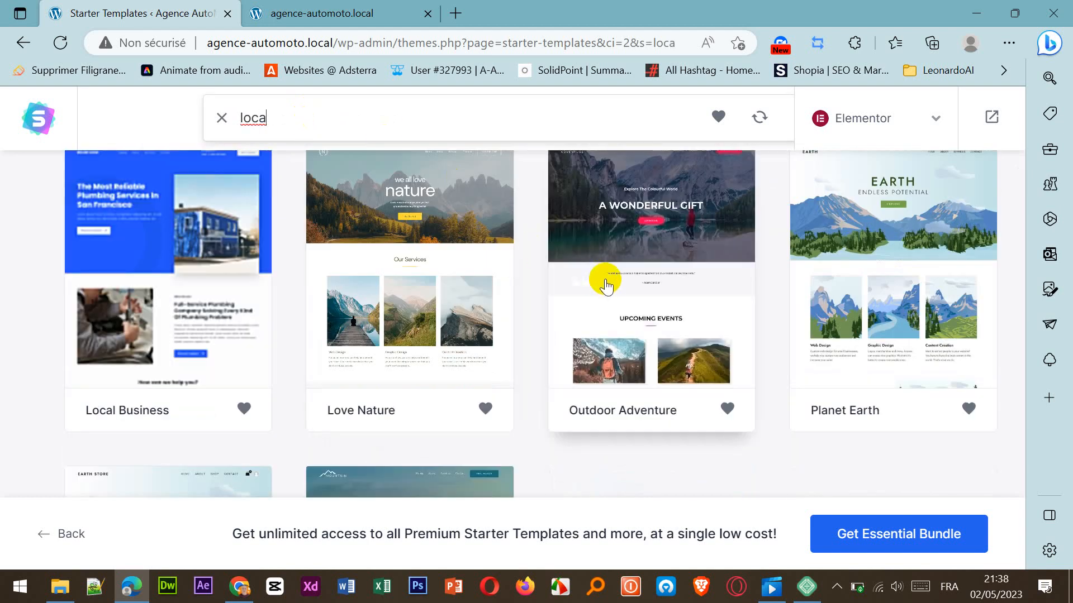
{"action": "type", "text": "tion"}
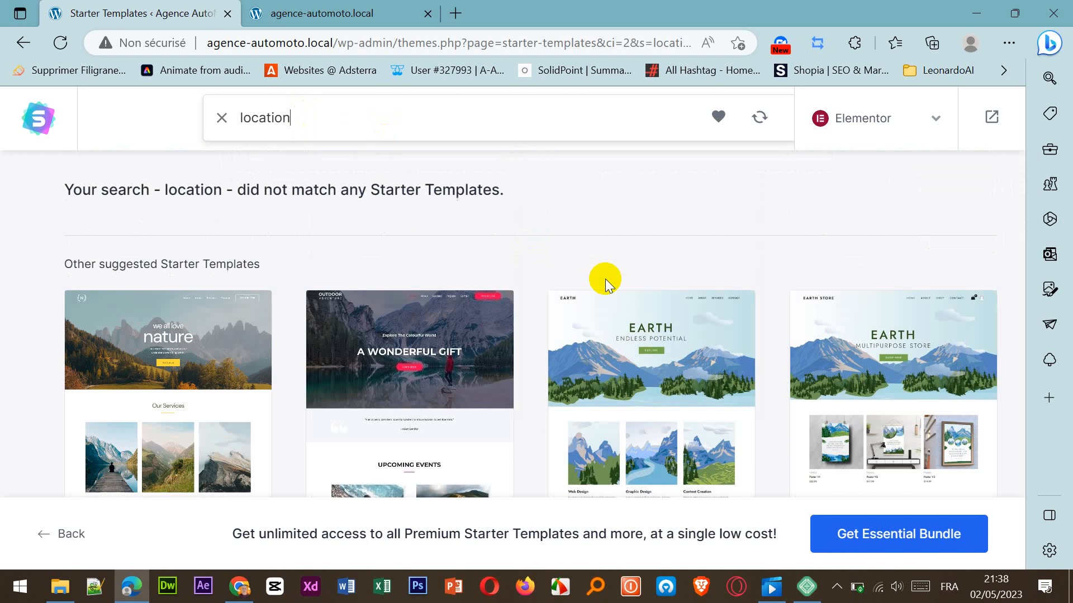
{"action": "scroll", "coordinate": [531, 218], "scroll_direction": "down", "scroll_amount": 1}
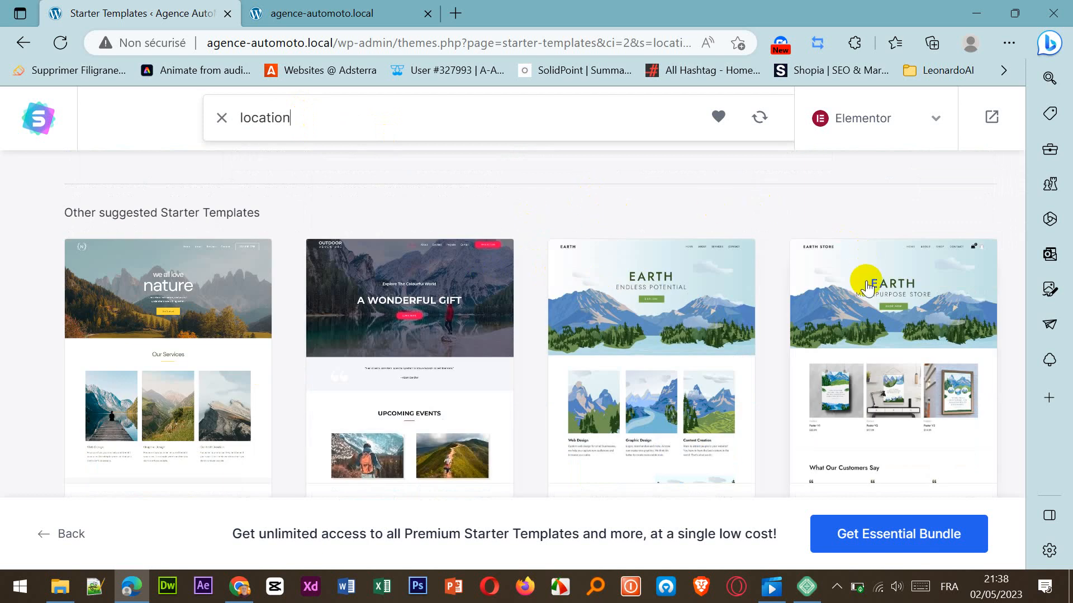
{"action": "scroll", "coordinate": [898, 380], "scroll_direction": "down", "scroll_amount": 3}
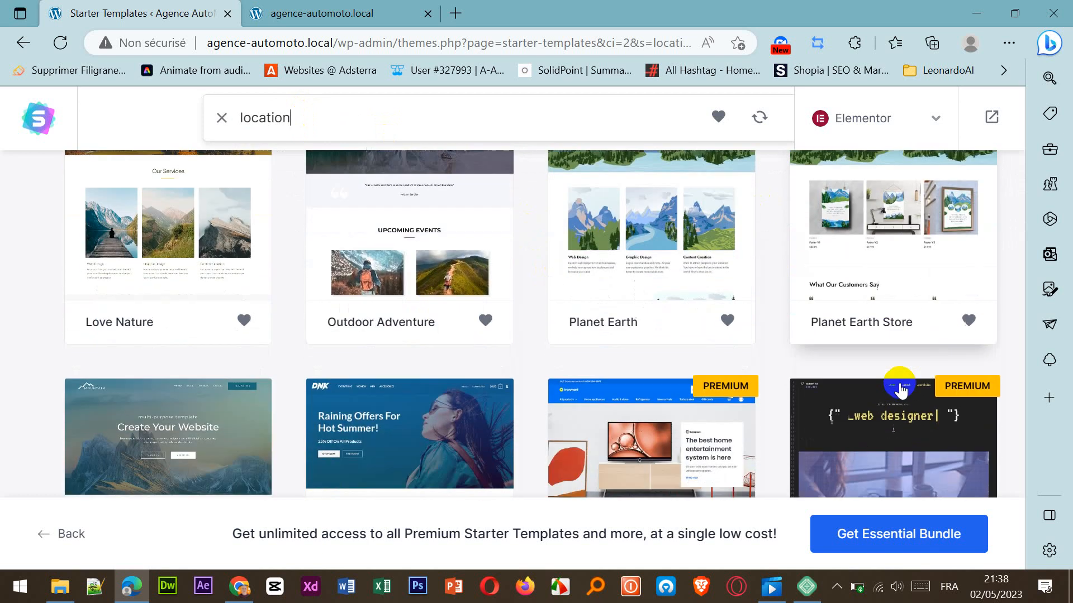
Replace the template search term with "rent" and check the matching designs.
{"action": "scroll", "coordinate": [897, 384], "scroll_direction": "up", "scroll_amount": 8}
{"action": "left_click_drag", "start_coordinate": [334, 295], "coordinate": [284, 293]}
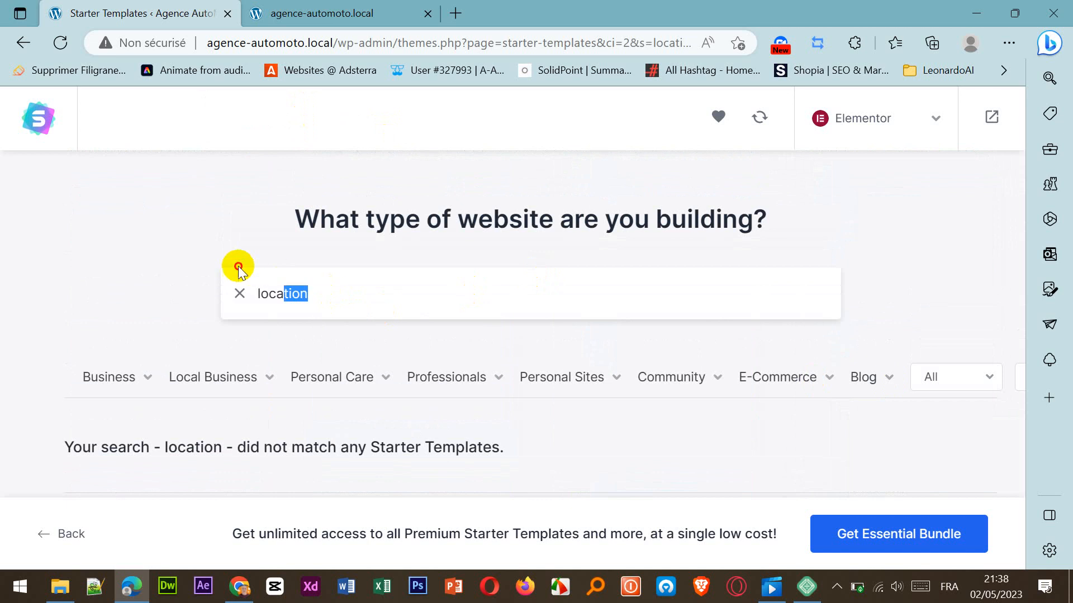
{"action": "key", "text": "BackSpace"}
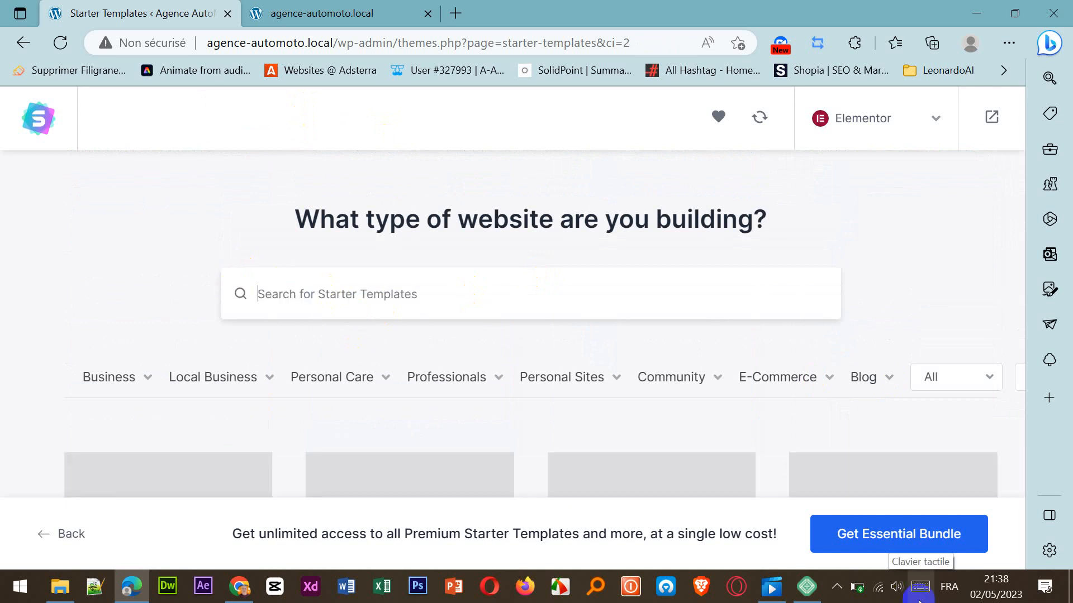
{"action": "type", "text": "rent"}
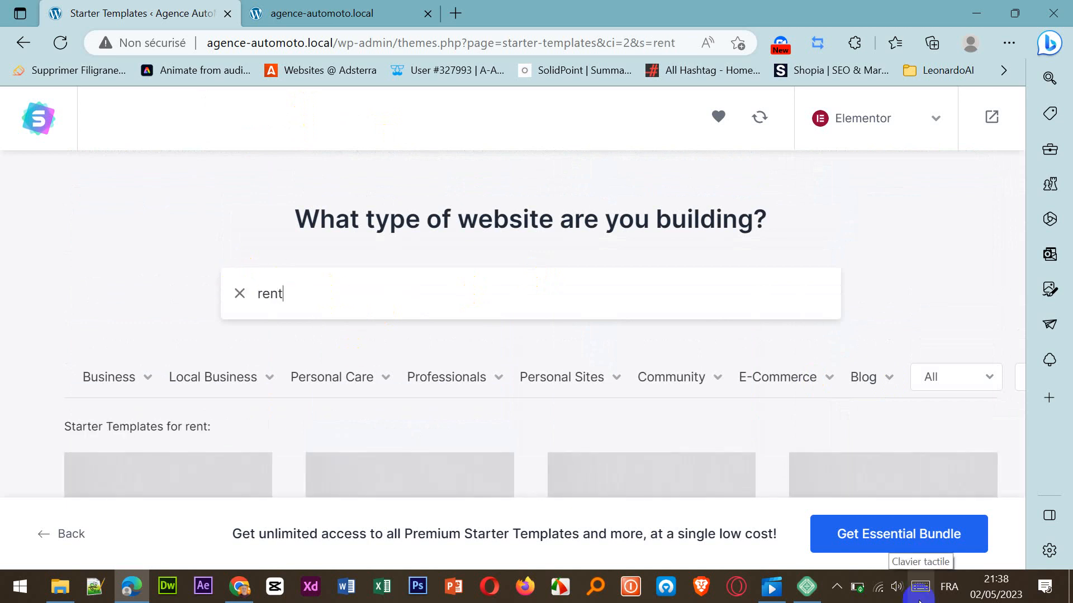
{"action": "scroll", "coordinate": [398, 354], "scroll_direction": "down", "scroll_amount": 1}
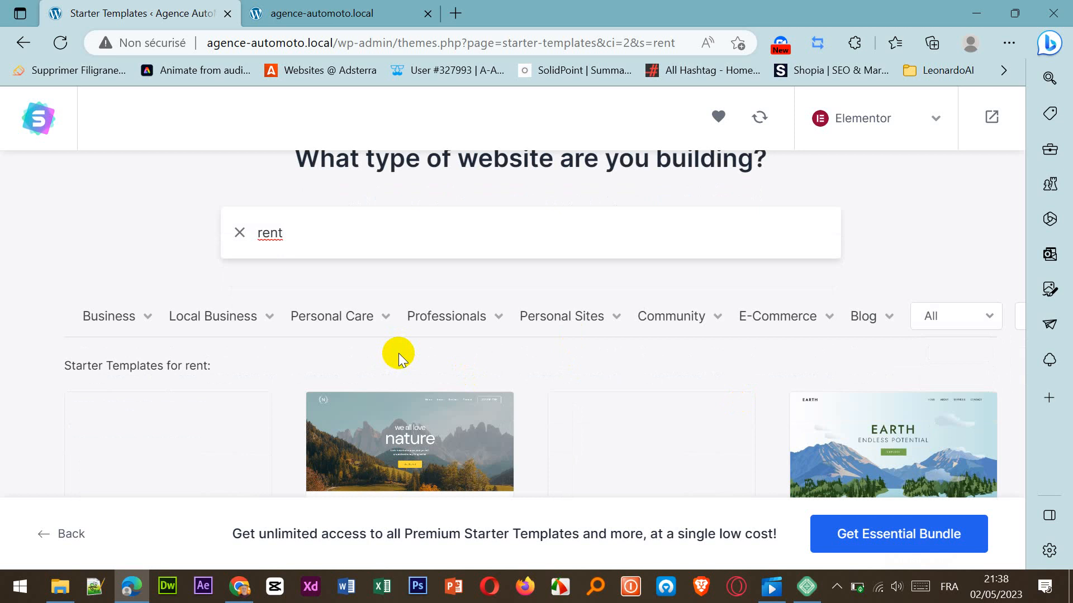
{"action": "scroll", "coordinate": [399, 358], "scroll_direction": "down", "scroll_amount": 1}
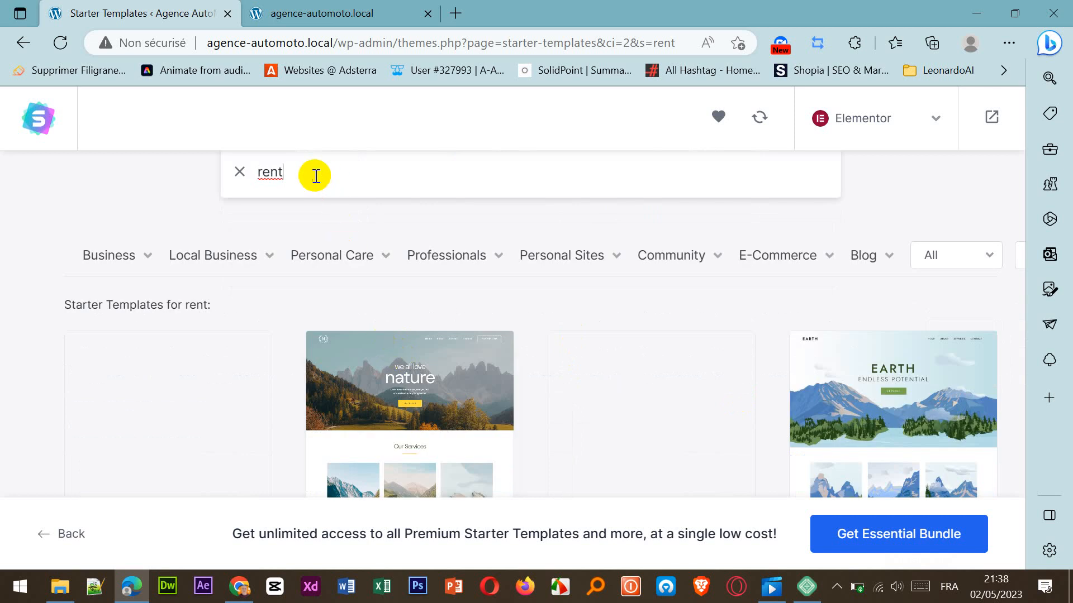
Extend the template search to "rent car" and look through the matching designs.
{"action": "type", "text": "car"}
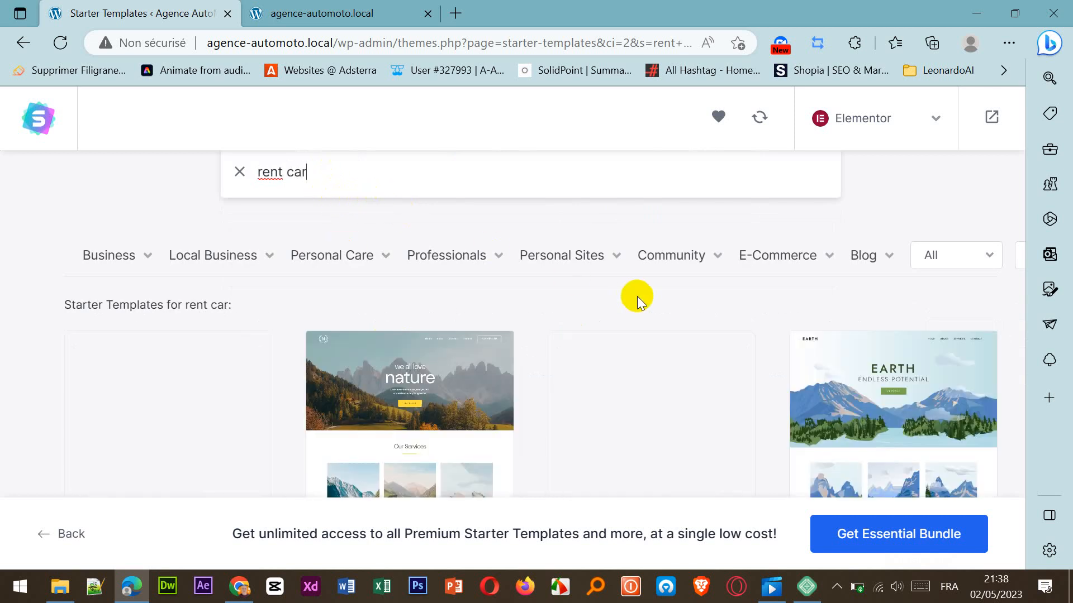
{"action": "mouse_move", "coordinate": [634, 249]}
{"action": "scroll", "coordinate": [527, 300], "scroll_direction": "down", "scroll_amount": 3}
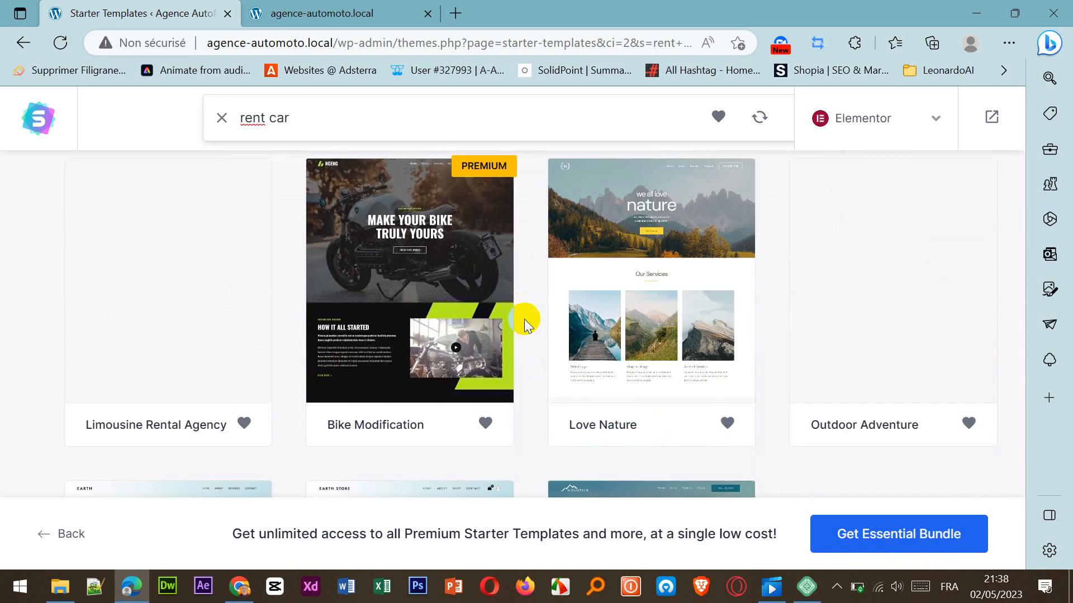
{"action": "scroll", "coordinate": [721, 321], "scroll_direction": "down", "scroll_amount": 5}
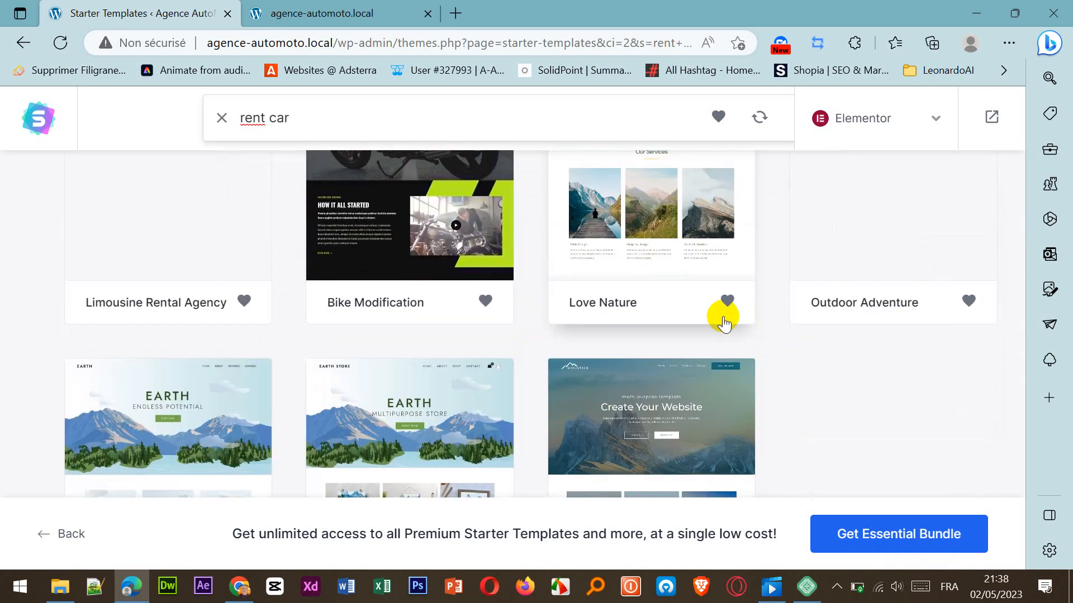
{"action": "scroll", "coordinate": [723, 321], "scroll_direction": "up", "scroll_amount": 10}
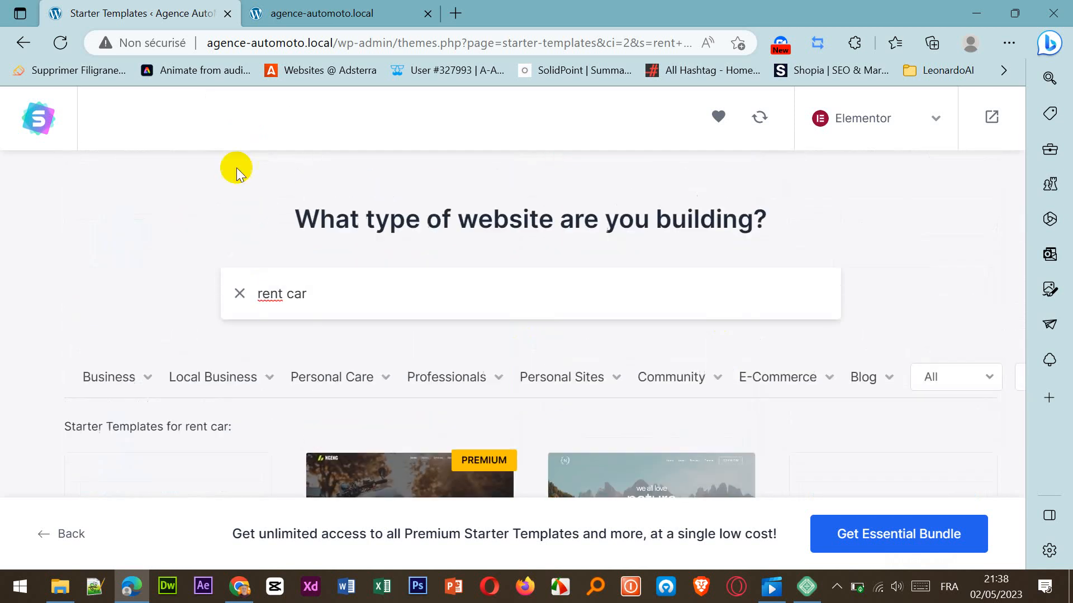
Clear the "rent car" search, filter the starter templates by the Business category Agency, and look through the first designs.
{"action": "left_click", "coordinate": [240, 295]}
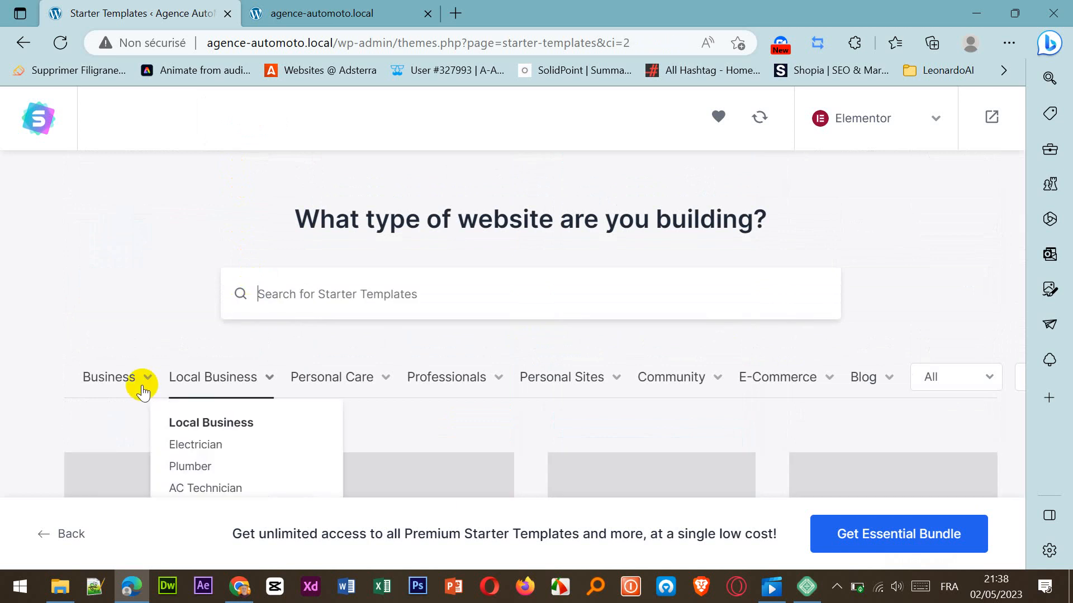
{"action": "scroll", "coordinate": [813, 222], "scroll_direction": "down", "scroll_amount": 2}
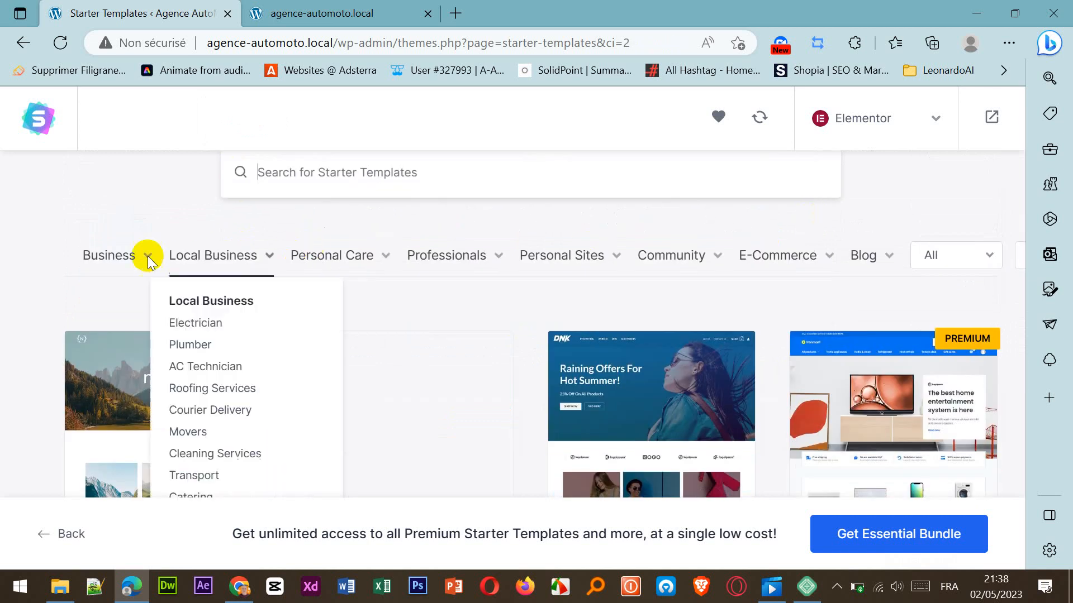
{"action": "mouse_move", "coordinate": [128, 264]}
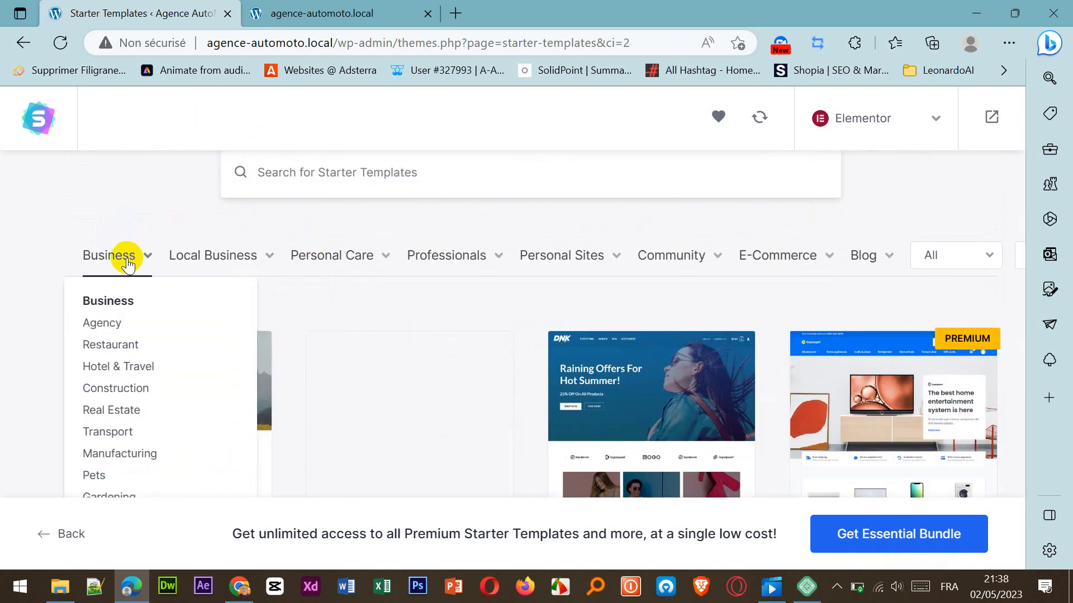
{"action": "left_click", "coordinate": [114, 329]}
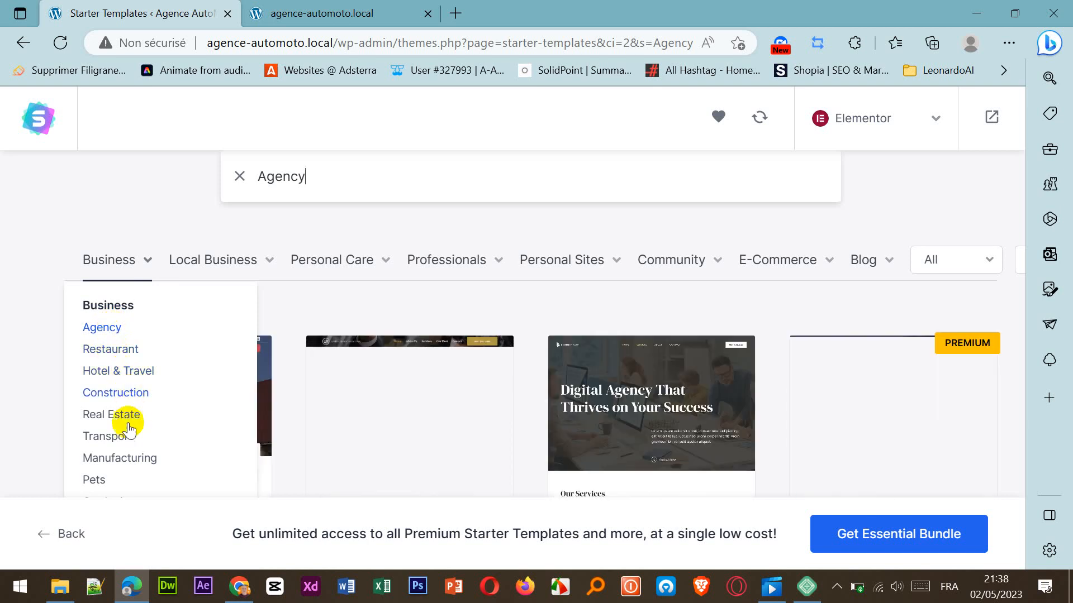
{"action": "mouse_move", "coordinate": [669, 268]}
{"action": "scroll", "coordinate": [528, 300], "scroll_direction": "down", "scroll_amount": 3}
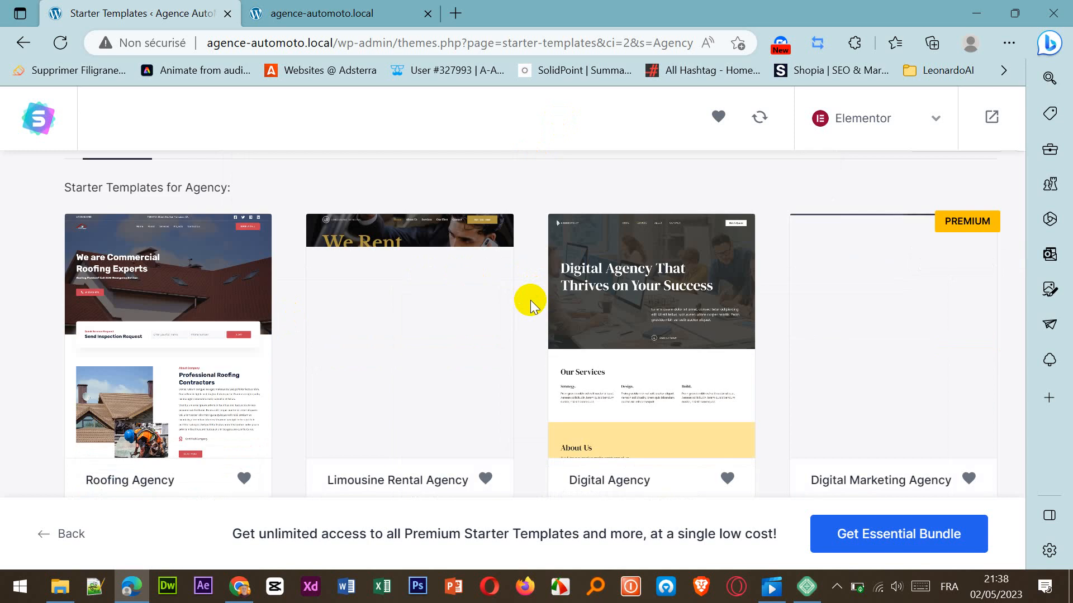
{"action": "scroll", "coordinate": [810, 279], "scroll_direction": "down", "scroll_amount": 4}
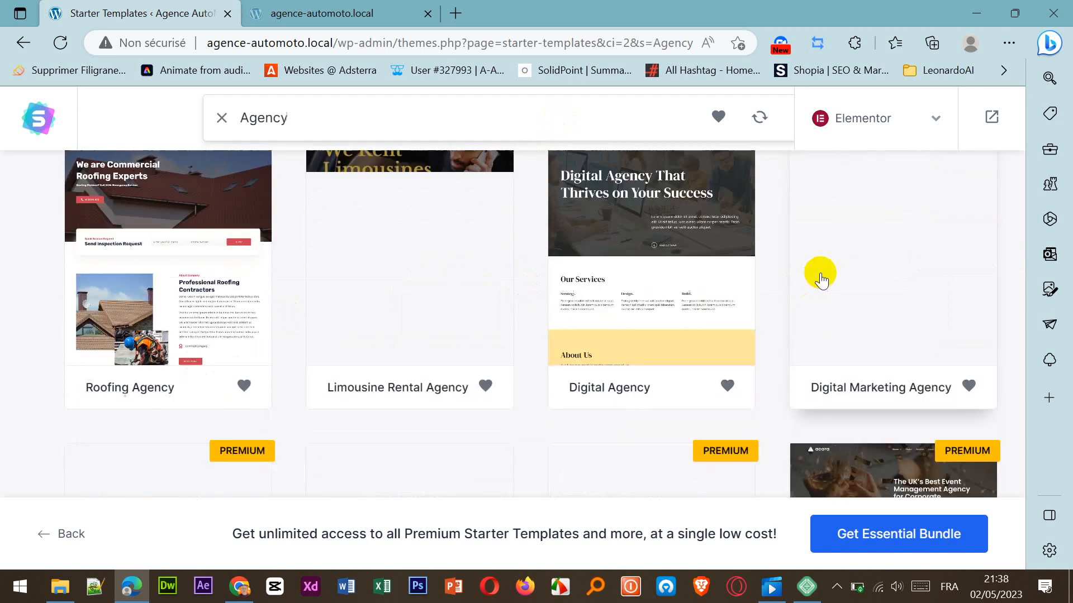
{"action": "scroll", "coordinate": [818, 278], "scroll_direction": "up", "scroll_amount": 2}
{"action": "scroll", "coordinate": [819, 276], "scroll_direction": "up", "scroll_amount": 5}
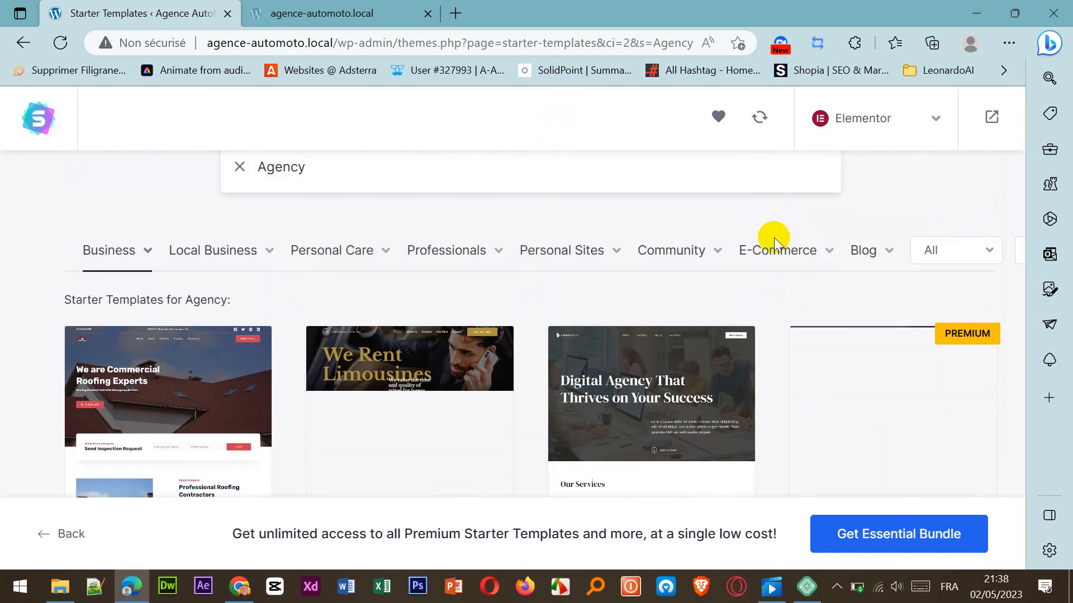
Check the subcategories offered under Local Business, Personal Care, Professionals, Personal Sites, E-Commerce and the other template categories.
{"action": "mouse_move", "coordinate": [205, 258]}
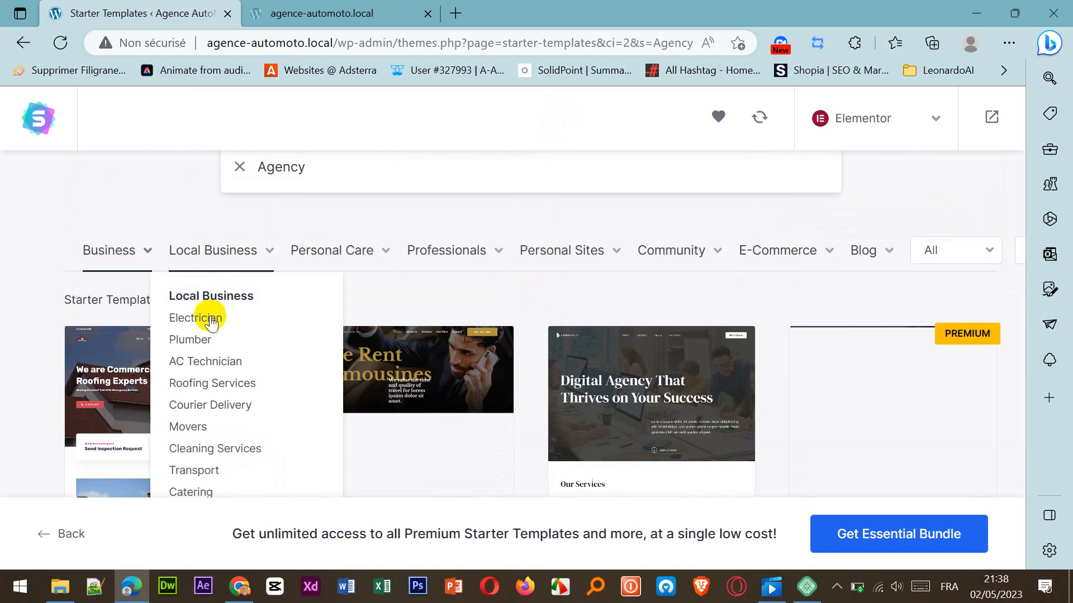
{"action": "mouse_move", "coordinate": [330, 251]}
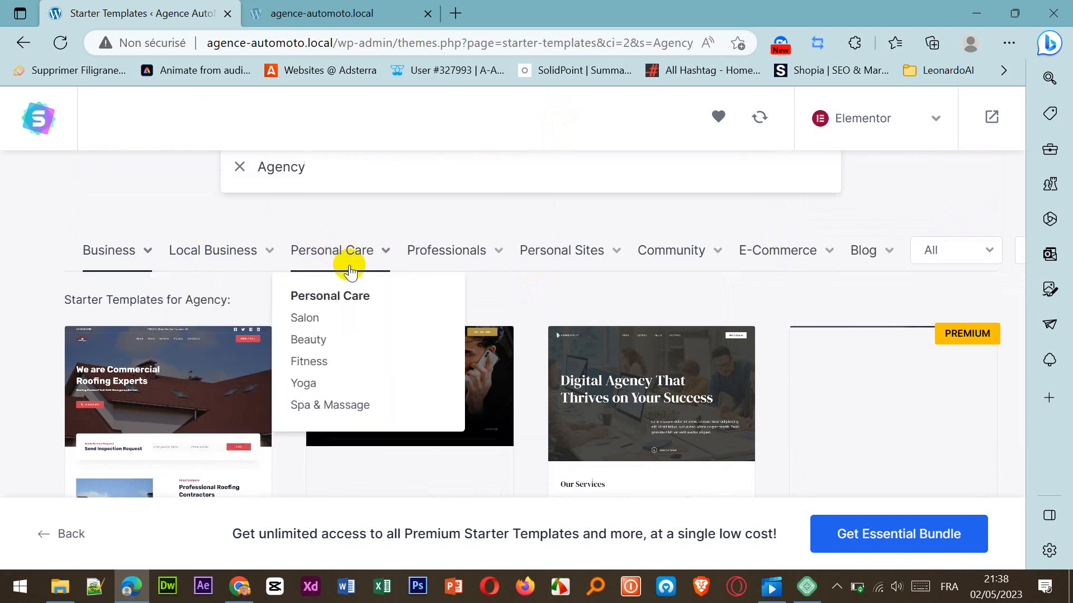
{"action": "mouse_move", "coordinate": [464, 263]}
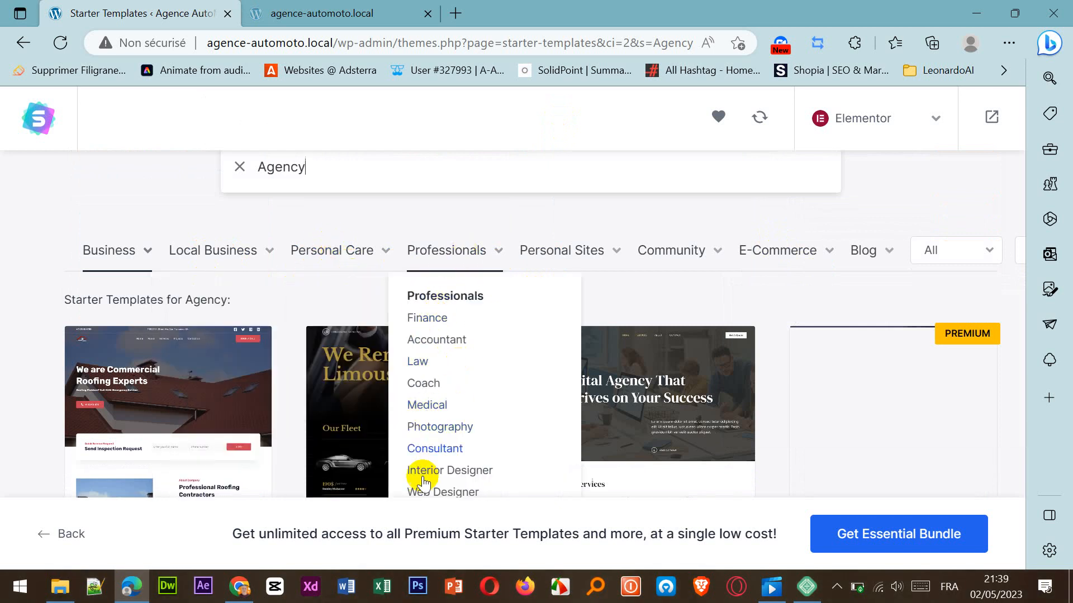
{"action": "mouse_move", "coordinate": [570, 258]}
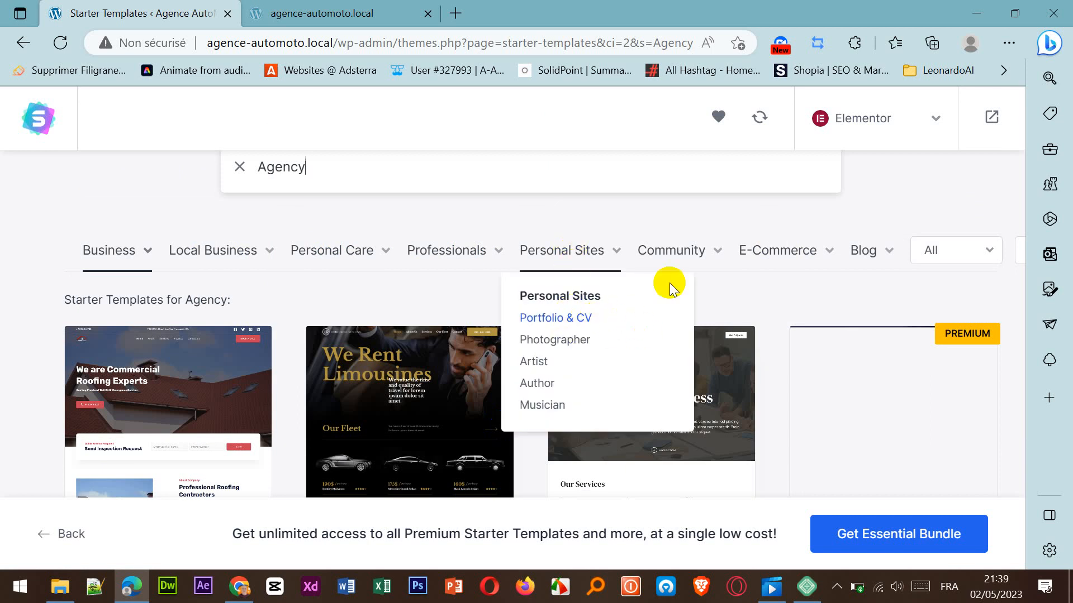
{"action": "mouse_move", "coordinate": [797, 258]}
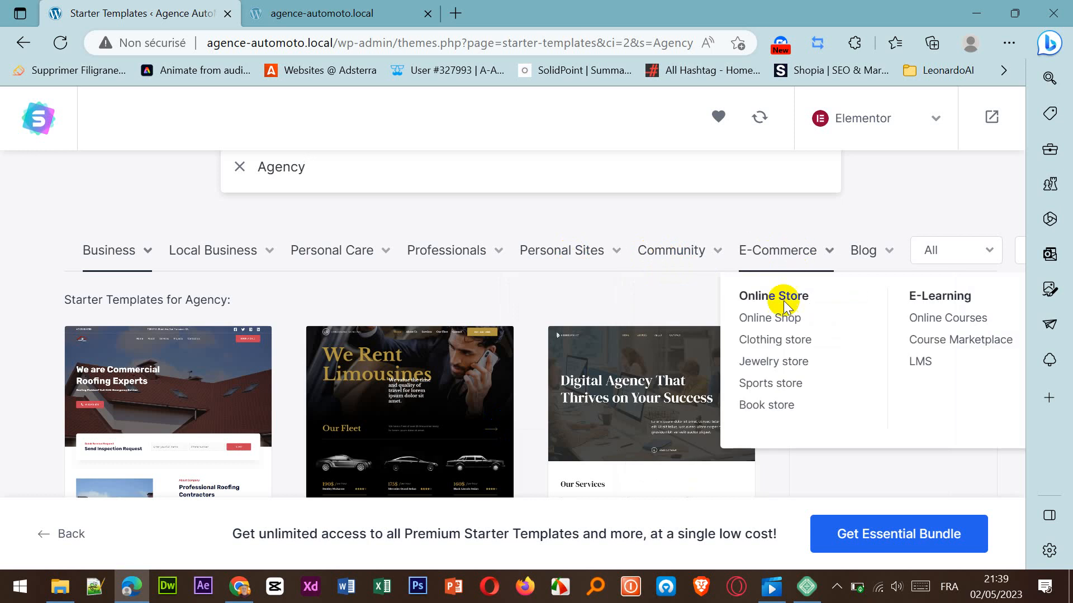
{"action": "mouse_move", "coordinate": [879, 252]}
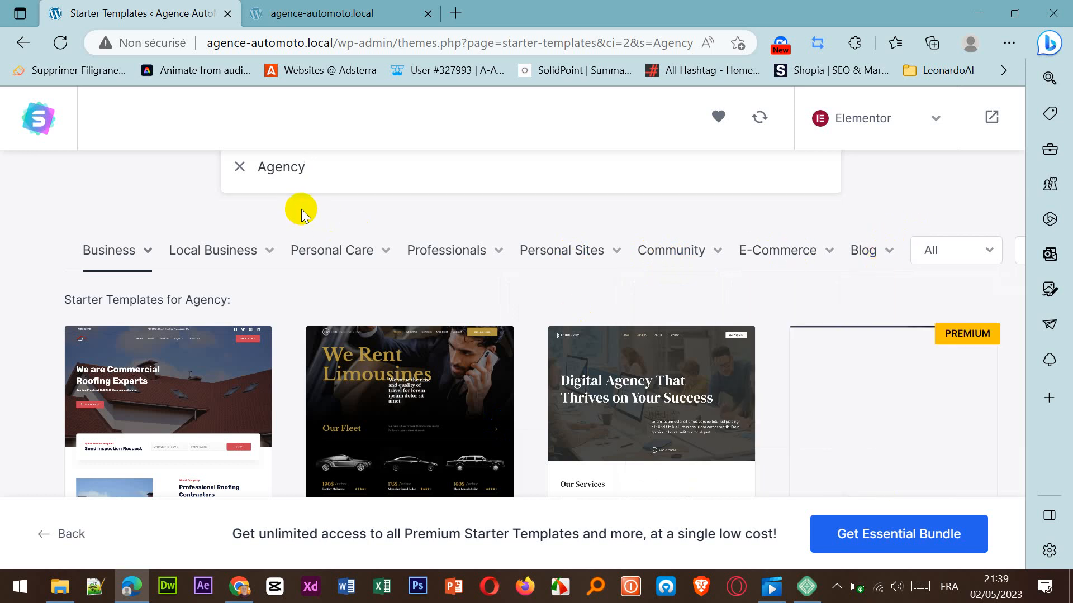
Look through all the Agency designs, from Limousine Rental Agency down to Planet Earth and Mountain.
{"action": "scroll", "coordinate": [301, 213], "scroll_direction": "down", "scroll_amount": 2}
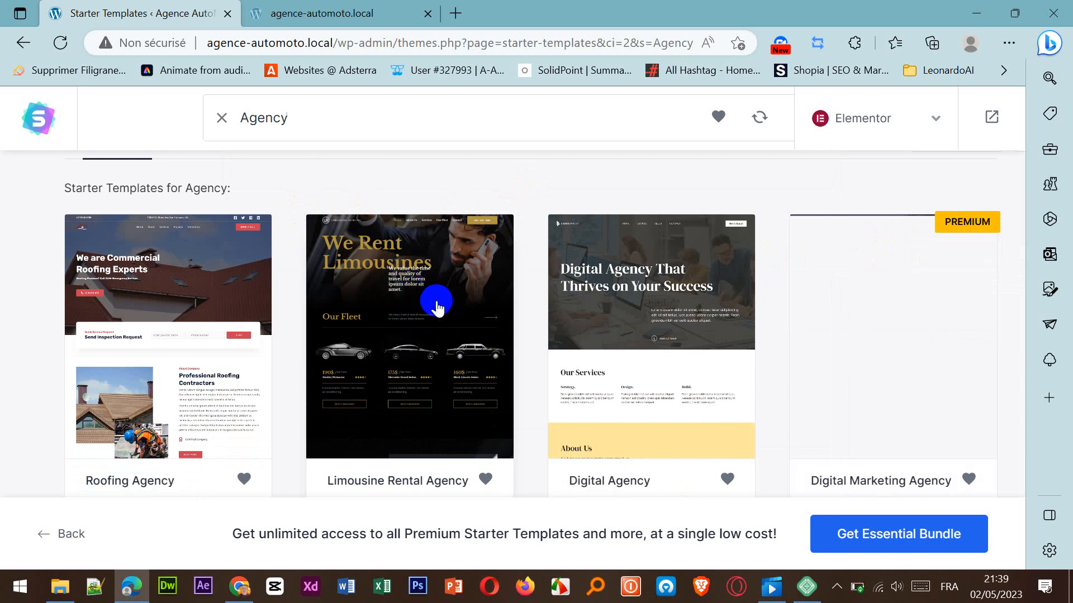
{"action": "scroll", "coordinate": [462, 306], "scroll_direction": "down", "scroll_amount": 5}
{"action": "scroll", "coordinate": [454, 253], "scroll_direction": "down", "scroll_amount": 5}
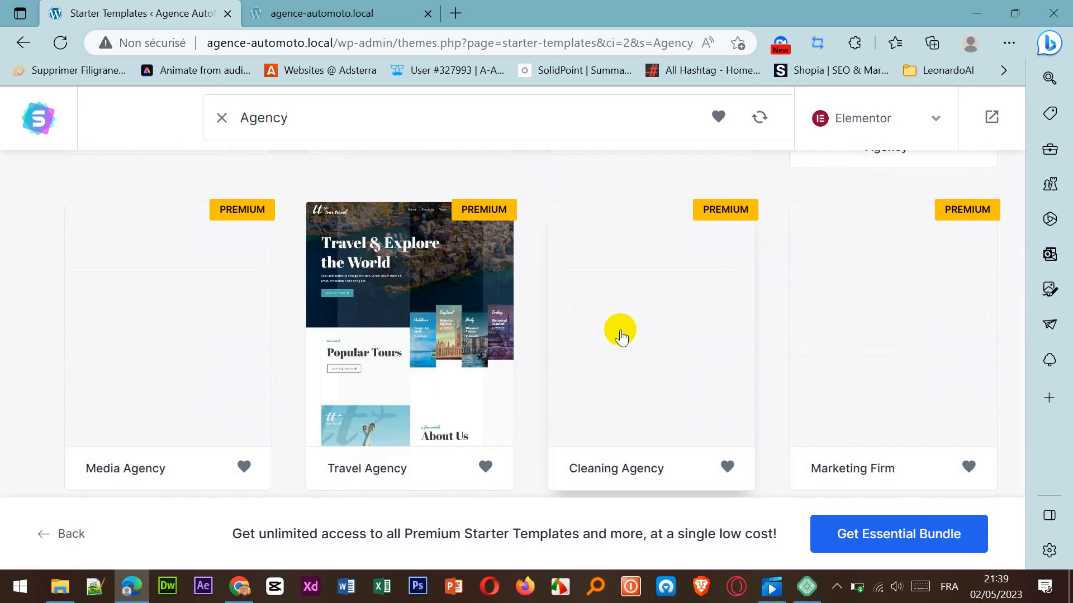
{"action": "scroll", "coordinate": [618, 336], "scroll_direction": "down", "scroll_amount": 5}
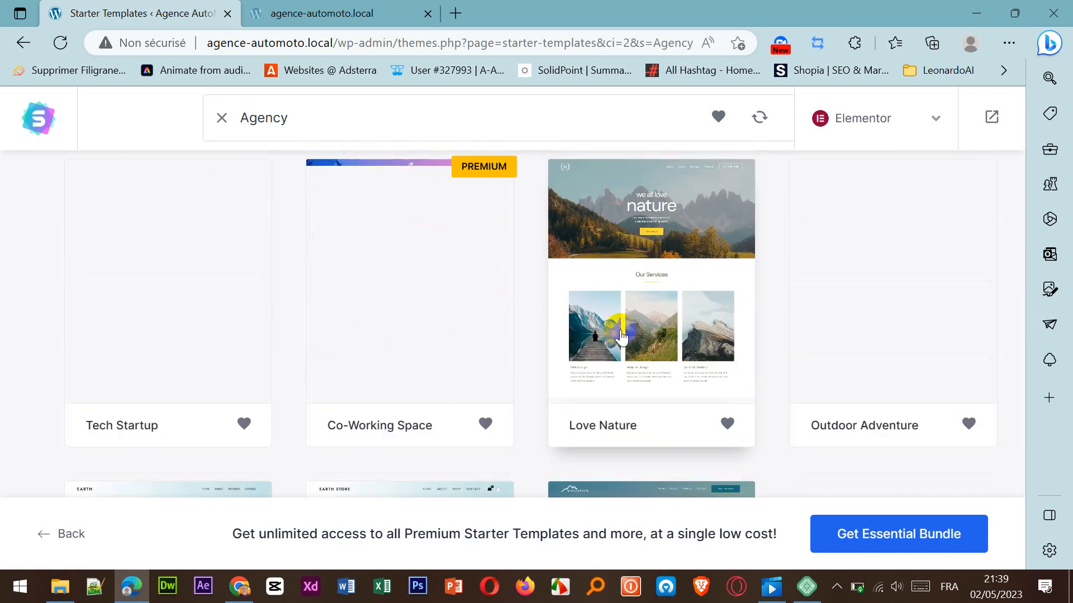
{"action": "scroll", "coordinate": [621, 335], "scroll_direction": "down", "scroll_amount": 4}
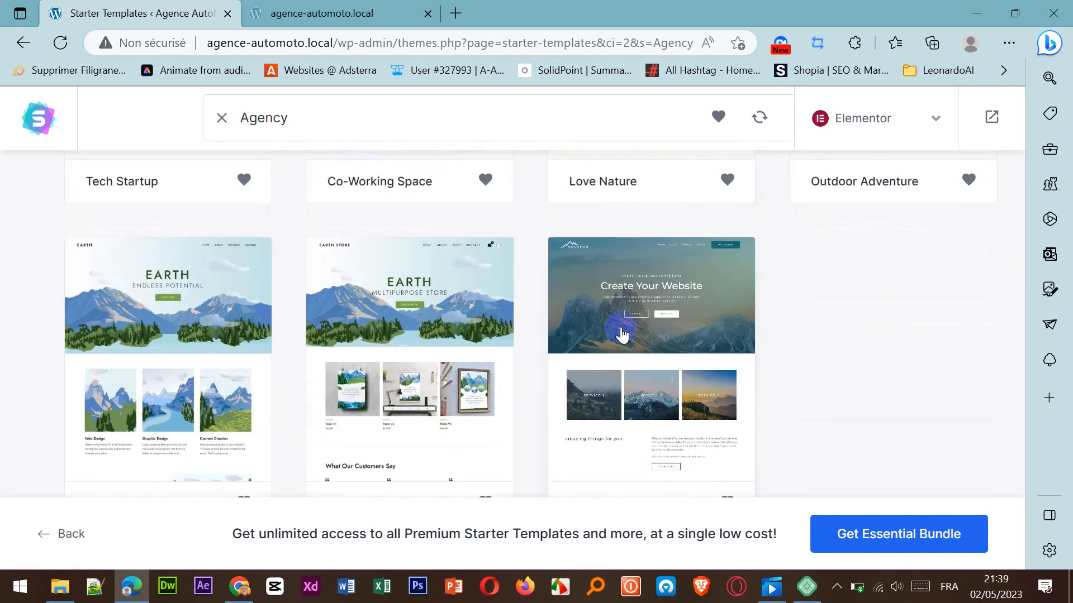
{"action": "scroll", "coordinate": [622, 334], "scroll_direction": "down", "scroll_amount": 1}
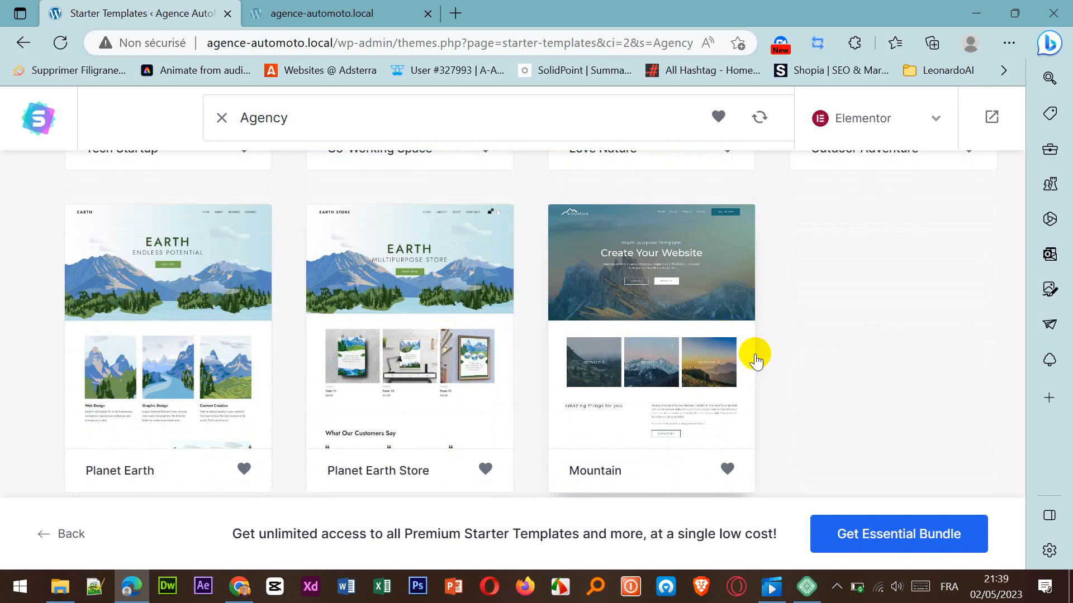
{"action": "scroll", "coordinate": [726, 366], "scroll_direction": "up", "scroll_amount": 1}
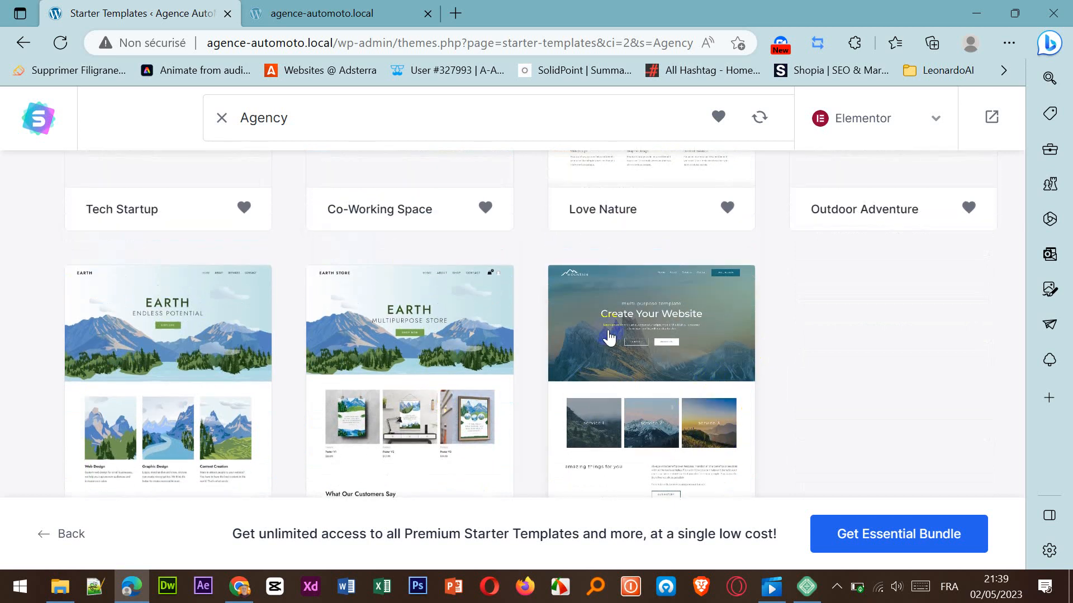
Open the Mountain template for preview, and return to the Agency designs.
{"action": "left_click", "coordinate": [647, 344]}
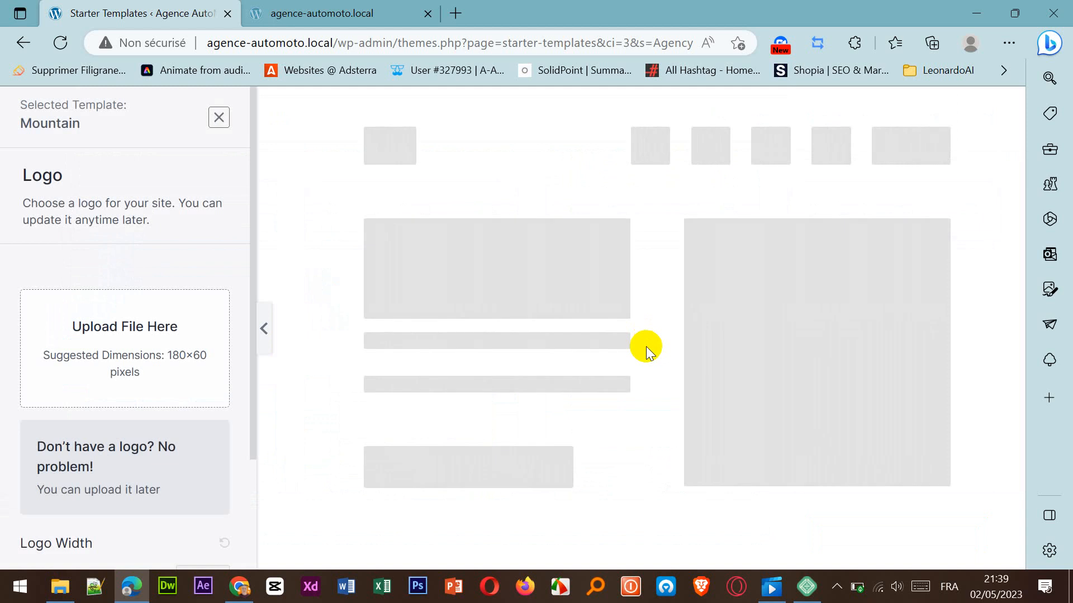
{"action": "left_click", "coordinate": [22, 44]}
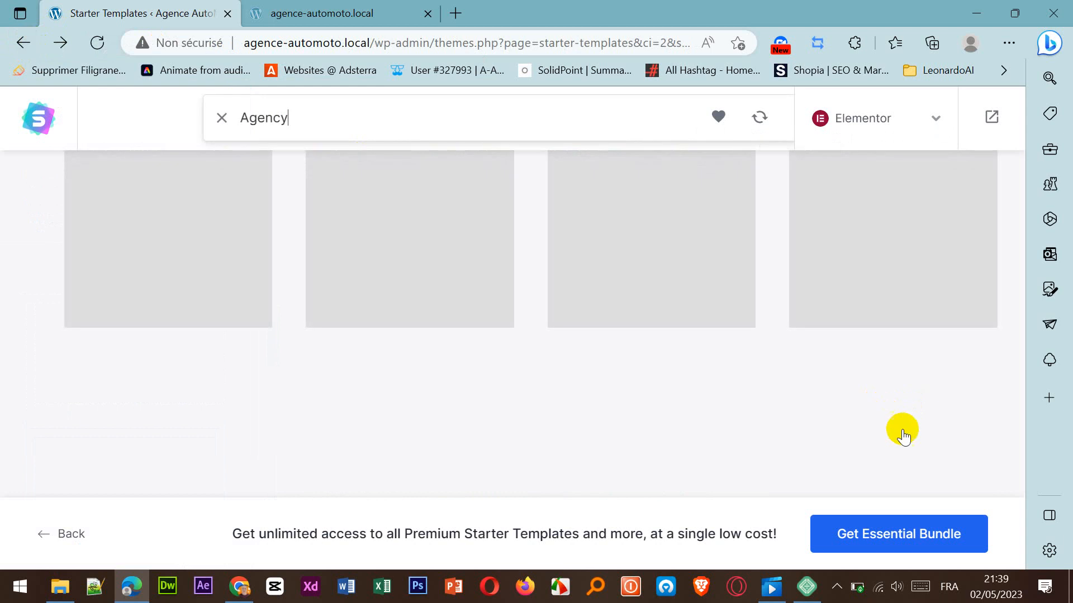
{"action": "scroll", "coordinate": [635, 408], "scroll_direction": "down", "scroll_amount": 1}
{"action": "scroll", "coordinate": [635, 408], "scroll_direction": "down", "scroll_amount": 8}
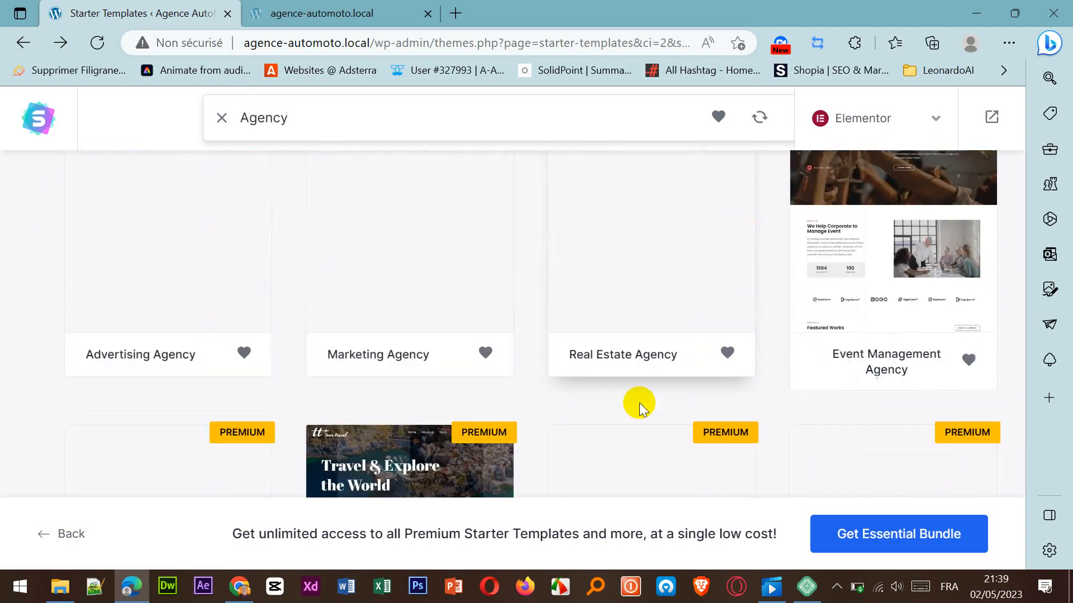
{"action": "scroll", "coordinate": [641, 410], "scroll_direction": "down", "scroll_amount": 11}
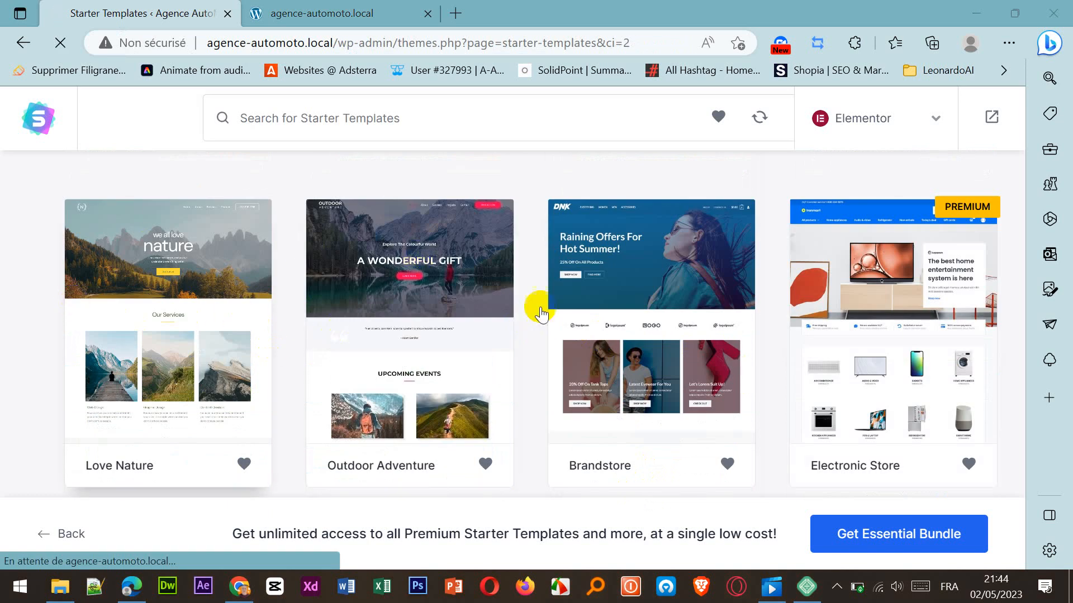
Select the free Outdoor Adventure template and go through its logo options.
{"action": "left_click", "coordinate": [400, 342]}
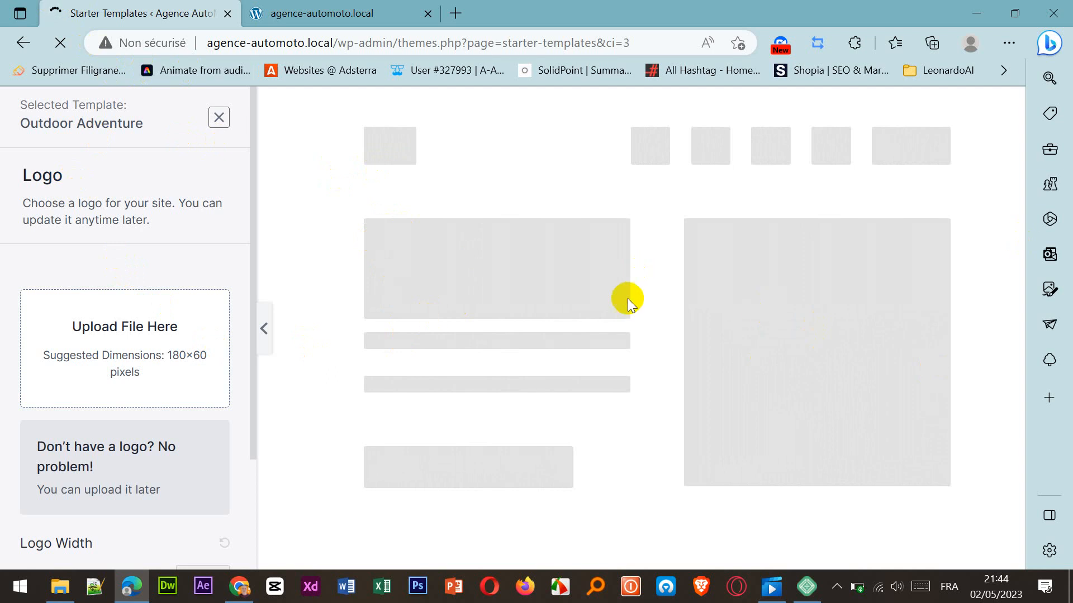
{"action": "scroll", "coordinate": [220, 311], "scroll_direction": "down", "scroll_amount": 3}
{"action": "scroll", "coordinate": [220, 311], "scroll_direction": "up", "scroll_amount": 3}
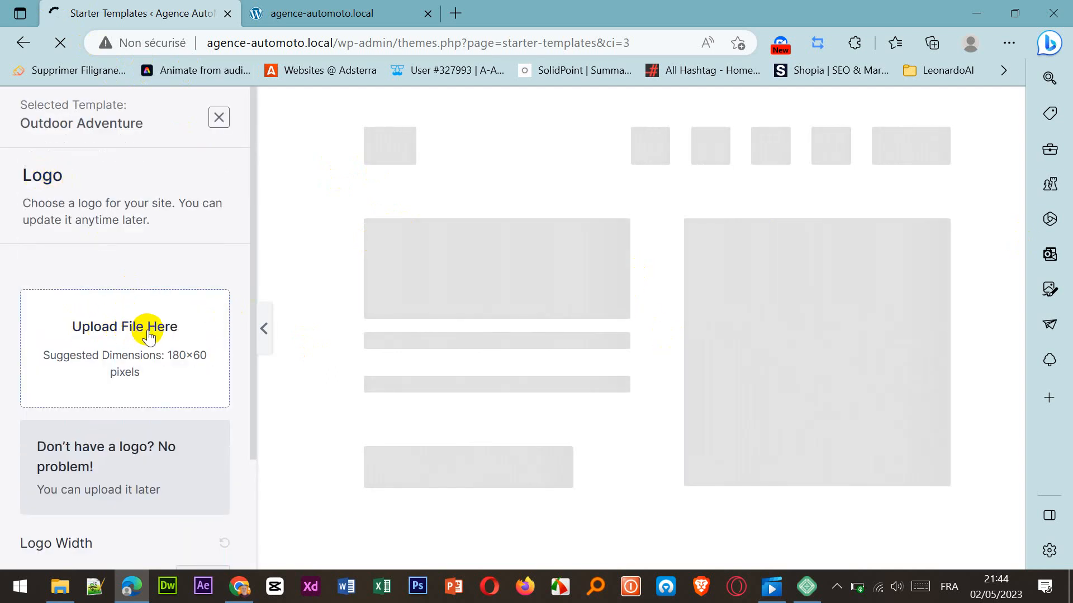
{"action": "scroll", "coordinate": [146, 342], "scroll_direction": "down", "scroll_amount": 3}
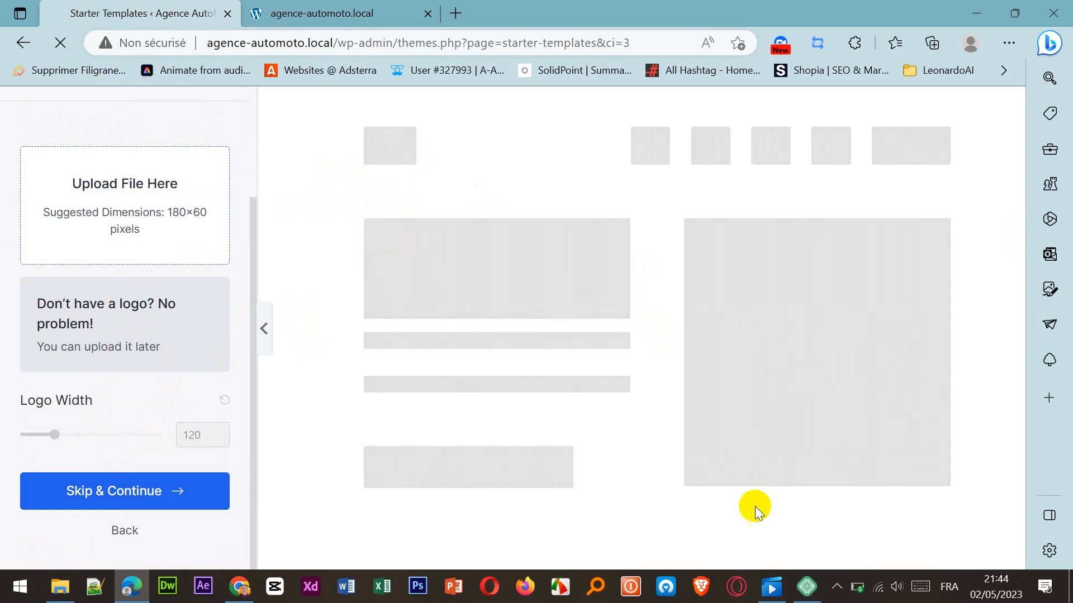
{"action": "left_click", "coordinate": [69, 501]}
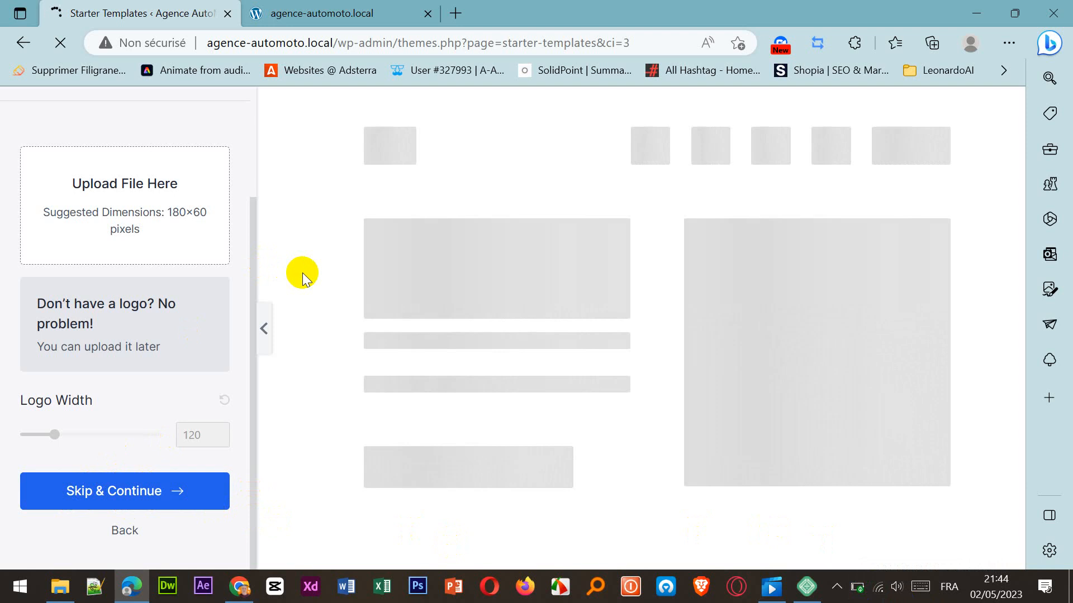
Examine the Outdoor Adventure home page preview, including its banner, quote, upcoming events and Explore the World sections.
{"action": "scroll", "coordinate": [688, 398], "scroll_direction": "down", "scroll_amount": 4}
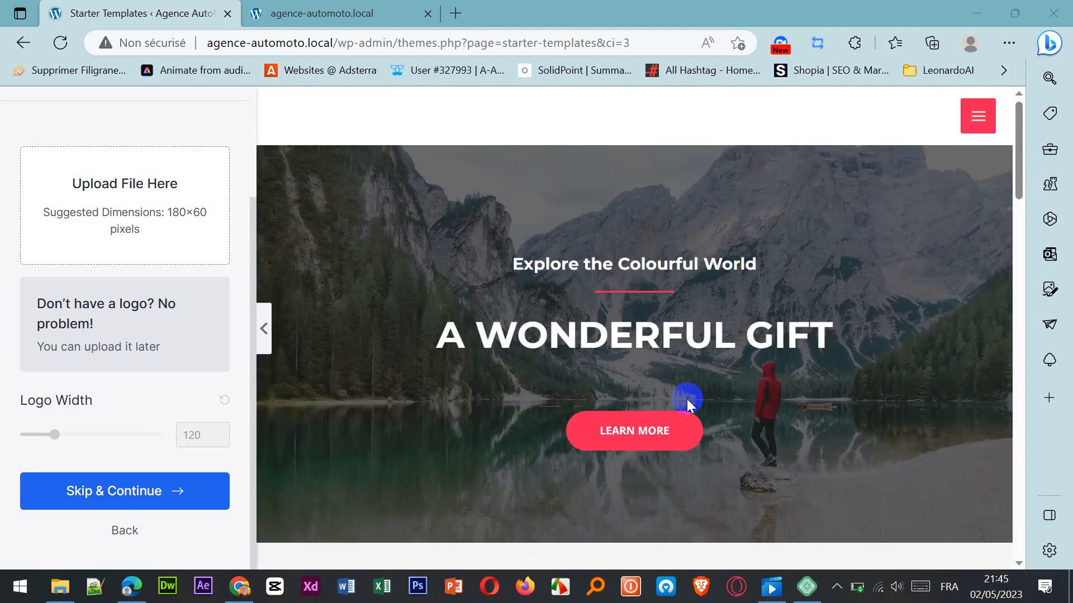
{"action": "scroll", "coordinate": [687, 398], "scroll_direction": "down", "scroll_amount": 15}
{"action": "scroll", "coordinate": [686, 399], "scroll_direction": "up", "scroll_amount": 10}
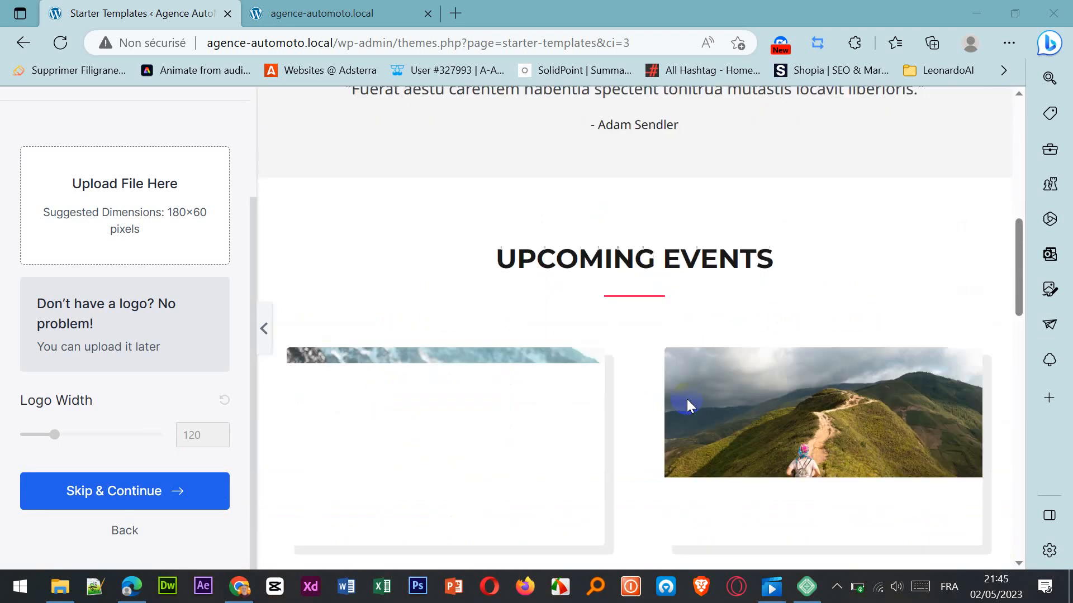
{"action": "scroll", "coordinate": [686, 399], "scroll_direction": "down", "scroll_amount": 8}
{"action": "scroll", "coordinate": [686, 399], "scroll_direction": "down", "scroll_amount": 10}
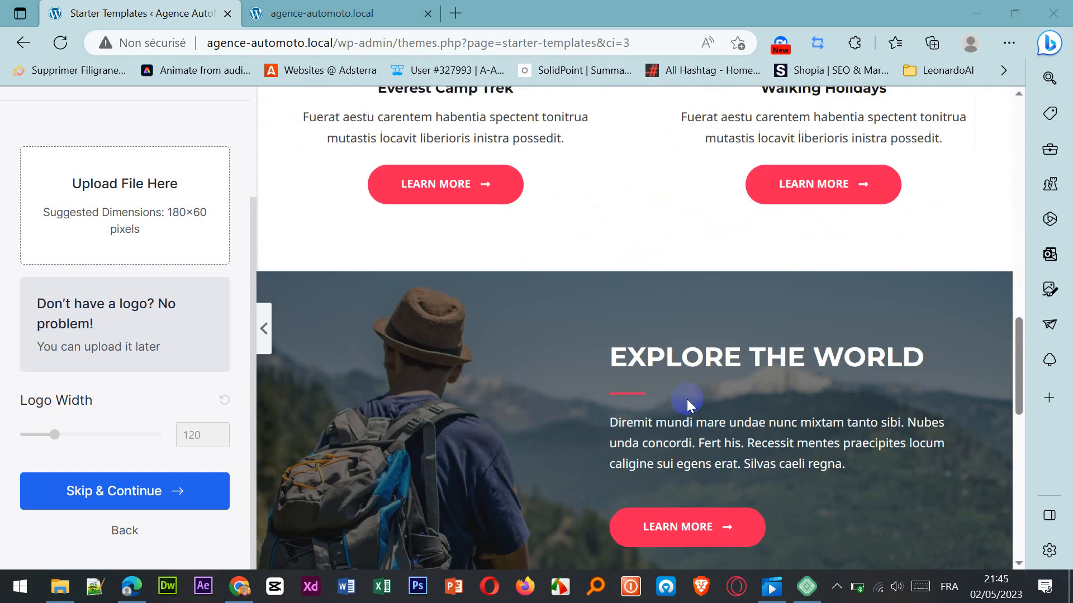
{"action": "scroll", "coordinate": [686, 399], "scroll_direction": "up", "scroll_amount": 6}
{"action": "scroll", "coordinate": [685, 399], "scroll_direction": "up", "scroll_amount": 8}
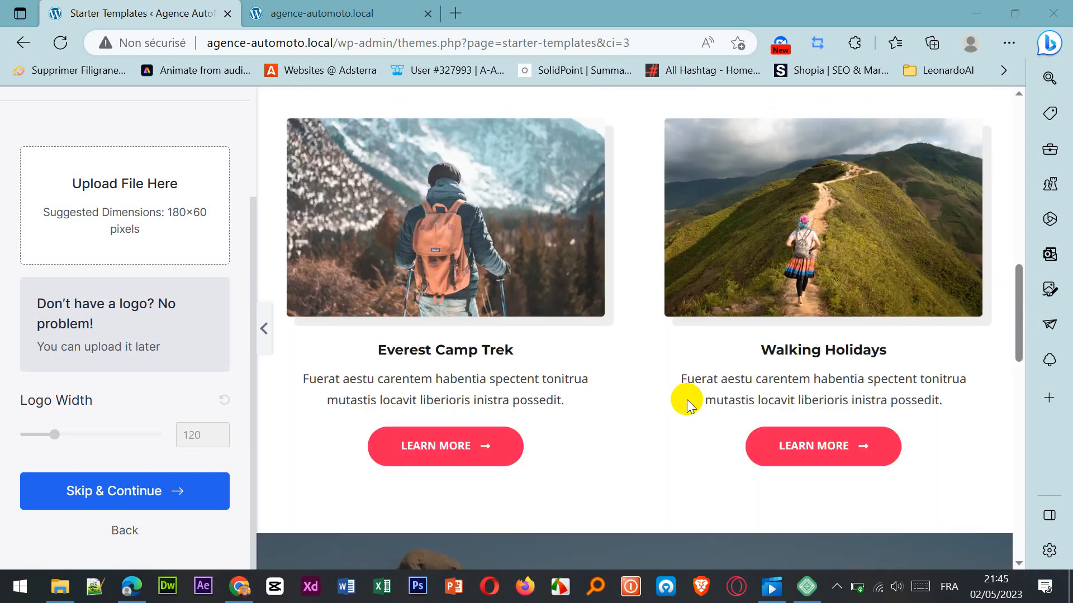
{"action": "scroll", "coordinate": [186, 421], "scroll_direction": "up", "scroll_amount": 1}
{"action": "scroll", "coordinate": [185, 413], "scroll_direction": "up", "scroll_amount": 2}
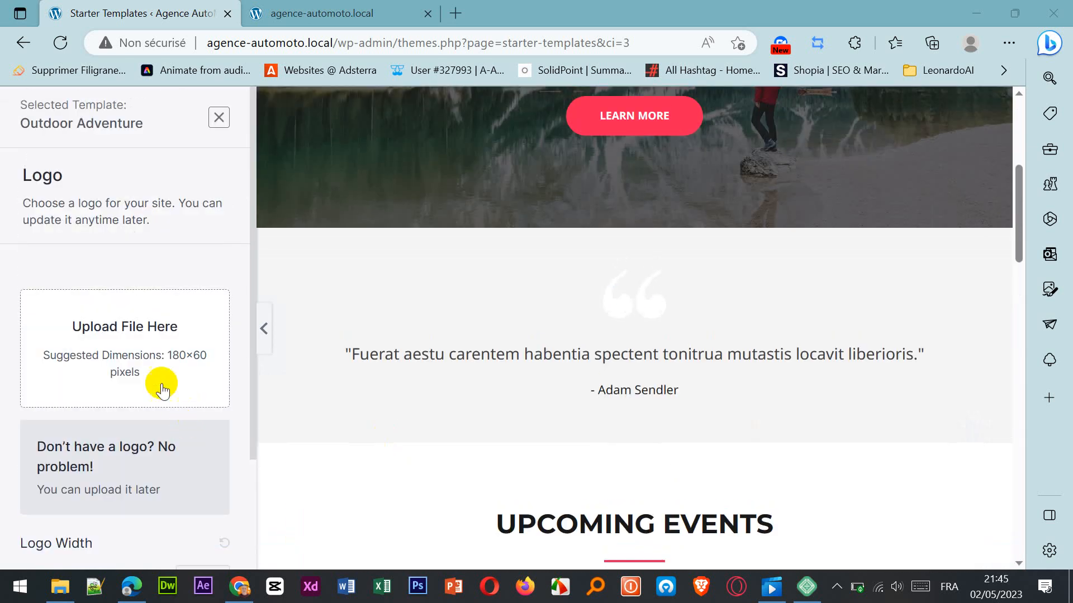
Skip the logo upload for the Outdoor Adventure template and continue to the color and font options.
{"action": "scroll", "coordinate": [597, 288], "scroll_direction": "up", "scroll_amount": 1}
{"action": "scroll", "coordinate": [597, 288], "scroll_direction": "up", "scroll_amount": 5}
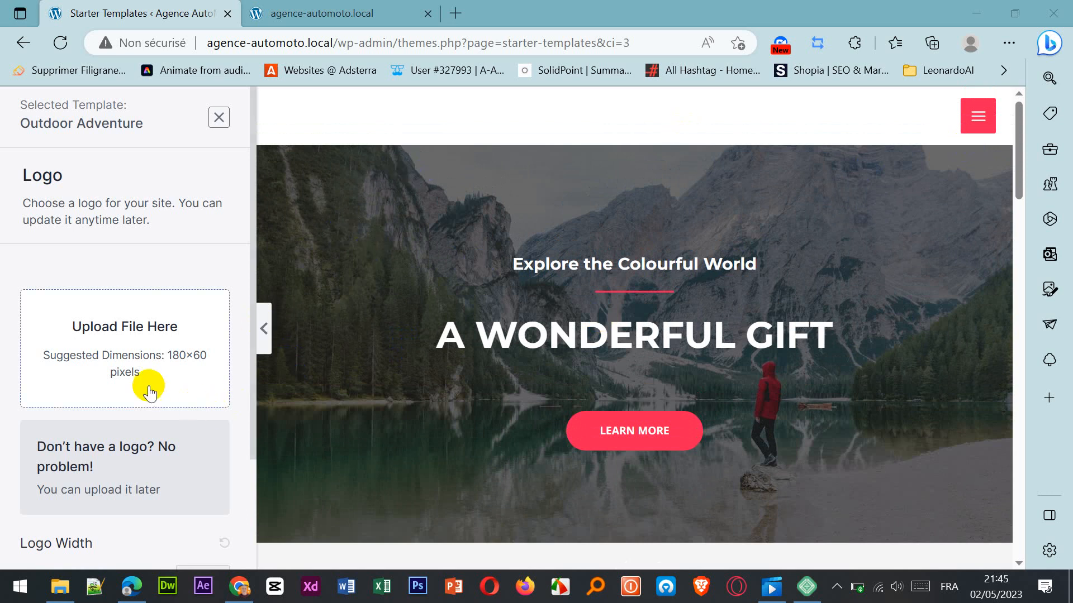
{"action": "scroll", "coordinate": [149, 393], "scroll_direction": "down", "scroll_amount": 3}
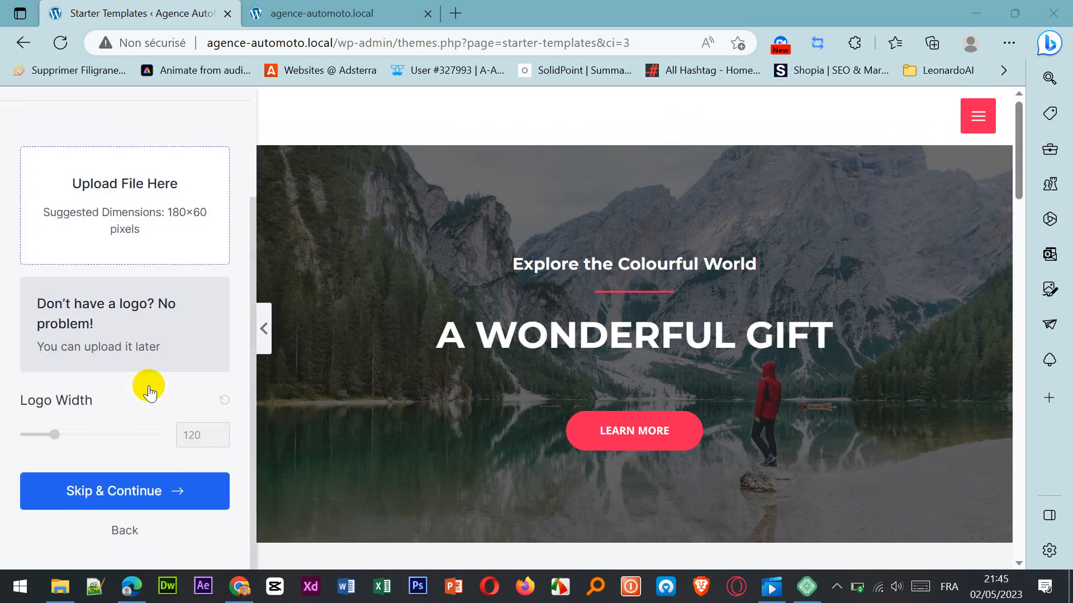
{"action": "left_click", "coordinate": [115, 496]}
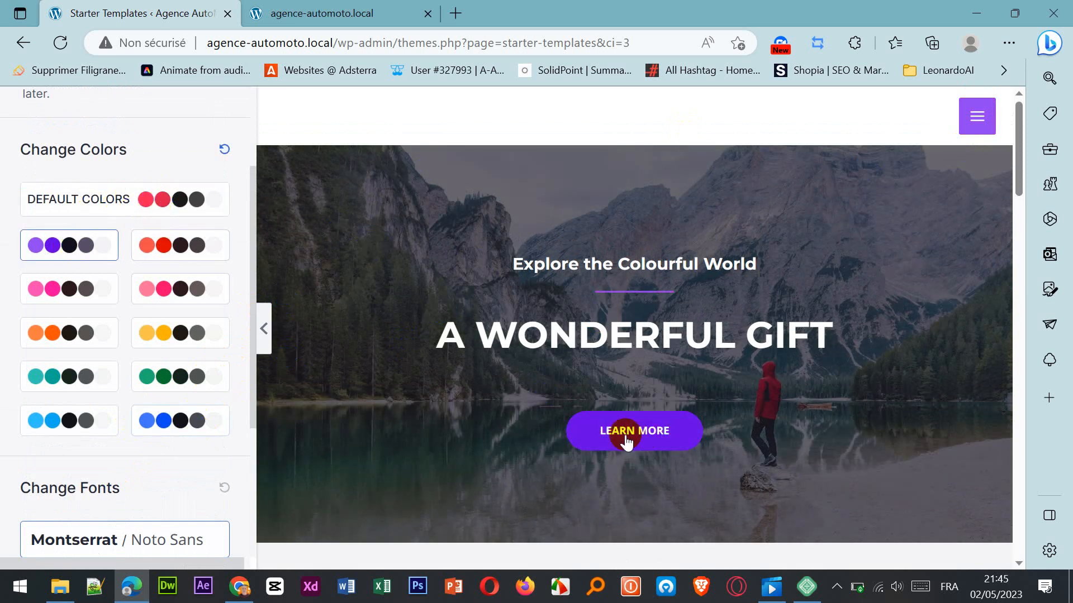
Try the teal palette and apply the light blue color palette to the Outdoor Adventure template, checking it on the preview page.
{"action": "left_click", "coordinate": [76, 376]}
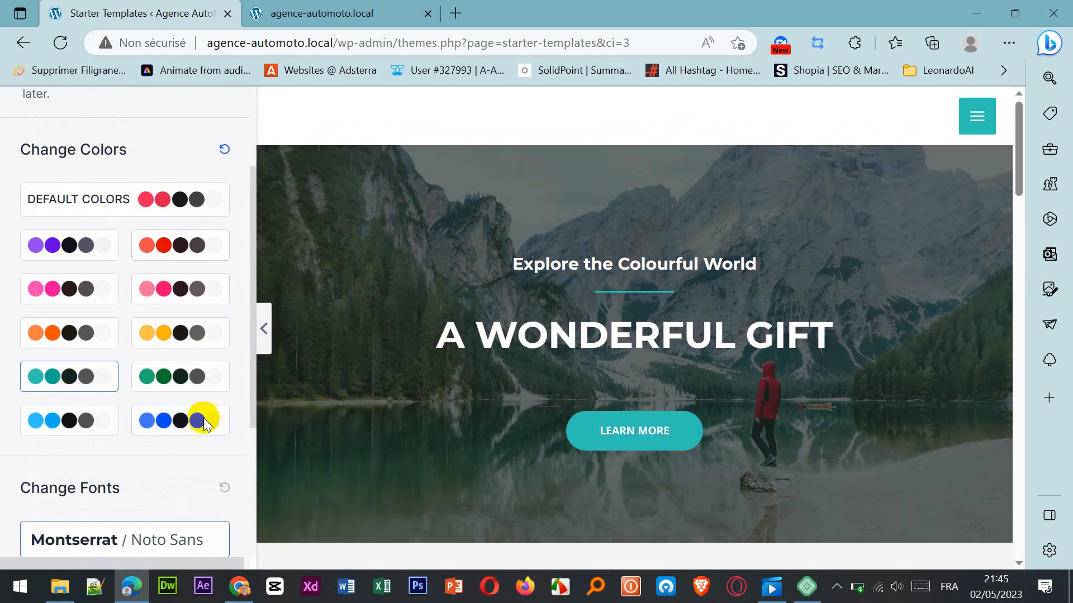
{"action": "scroll", "coordinate": [726, 334], "scroll_direction": "down", "scroll_amount": 6}
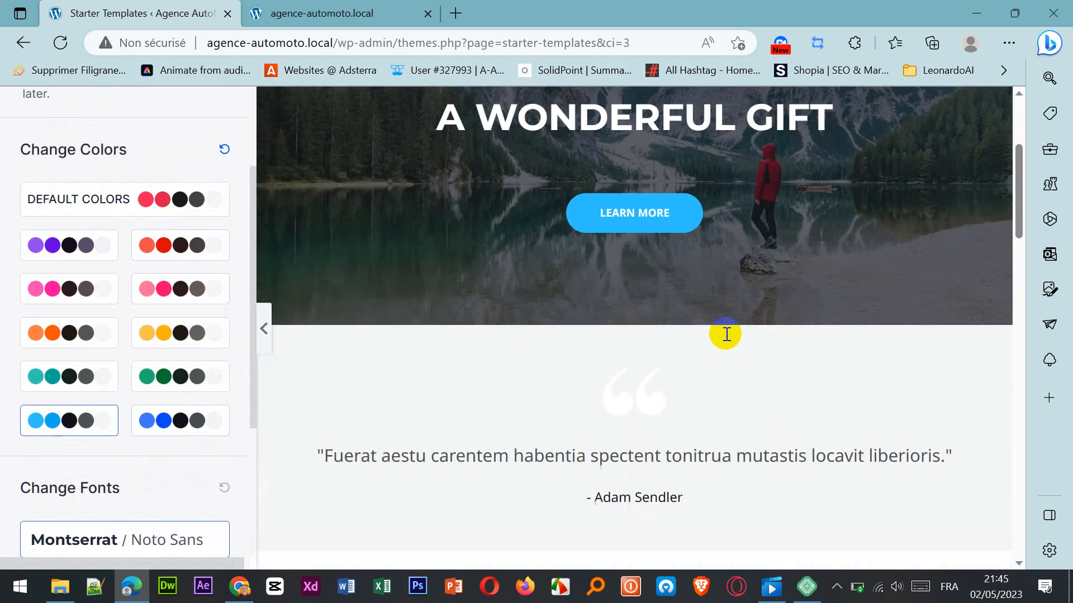
{"action": "scroll", "coordinate": [725, 334], "scroll_direction": "up", "scroll_amount": 6}
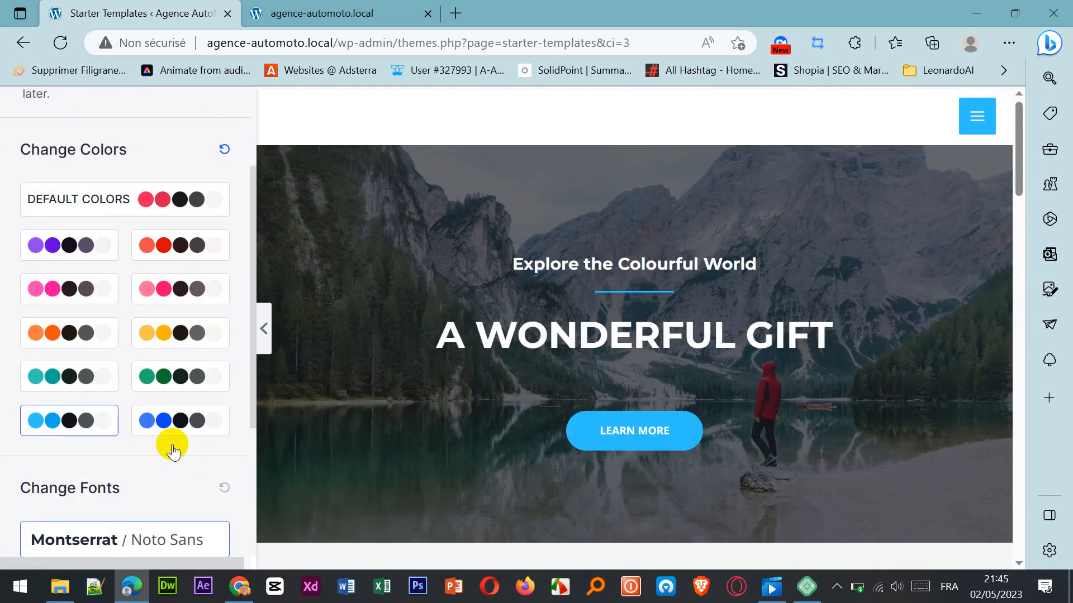
Apply the serif heading font pair in the third place of the second font row and continue to the final setup form.
{"action": "scroll", "coordinate": [173, 450], "scroll_direction": "down", "scroll_amount": 4}
{"action": "left_click", "coordinate": [90, 439]}
{"action": "left_click", "coordinate": [159, 439]}
{"action": "left_click", "coordinate": [119, 497]}
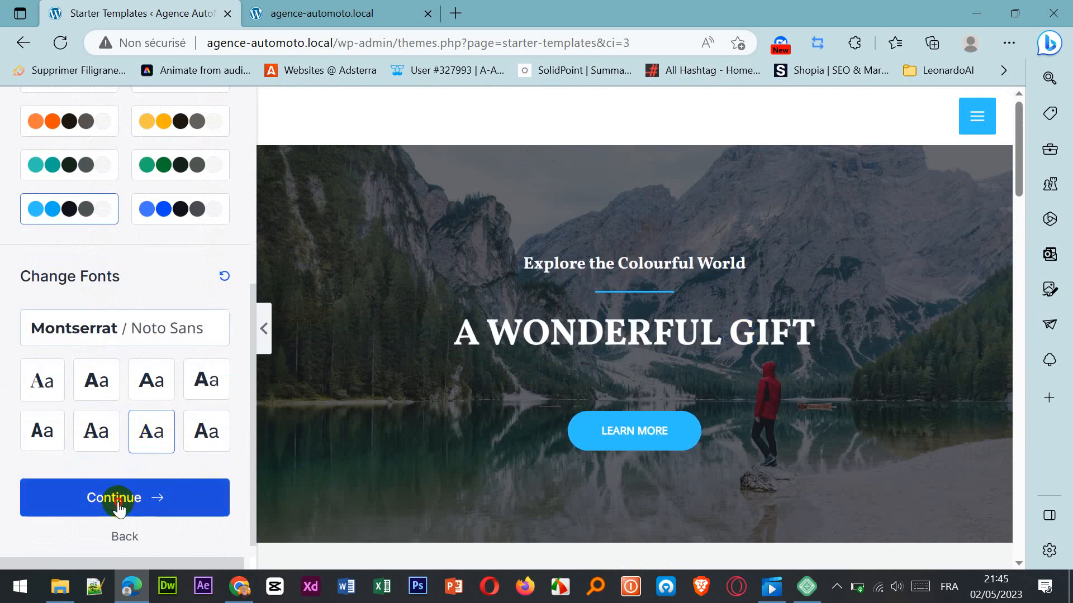
Submit the setup form to build the website, leaving the personal details blank and all advanced import options enabled.
{"action": "scroll", "coordinate": [690, 413], "scroll_direction": "down", "scroll_amount": 5}
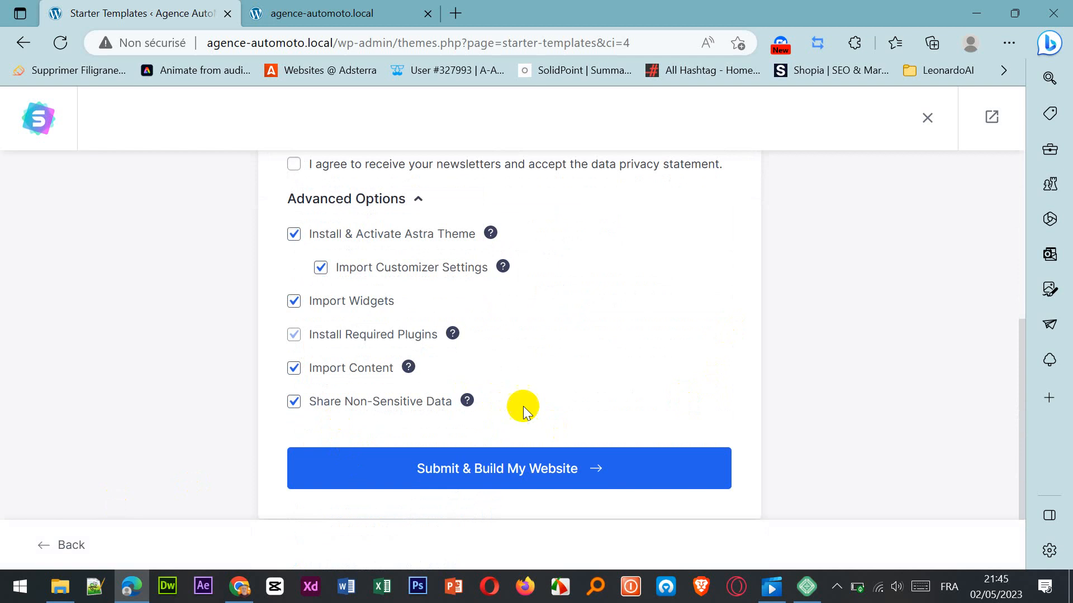
{"action": "scroll", "coordinate": [611, 382], "scroll_direction": "up", "scroll_amount": 5}
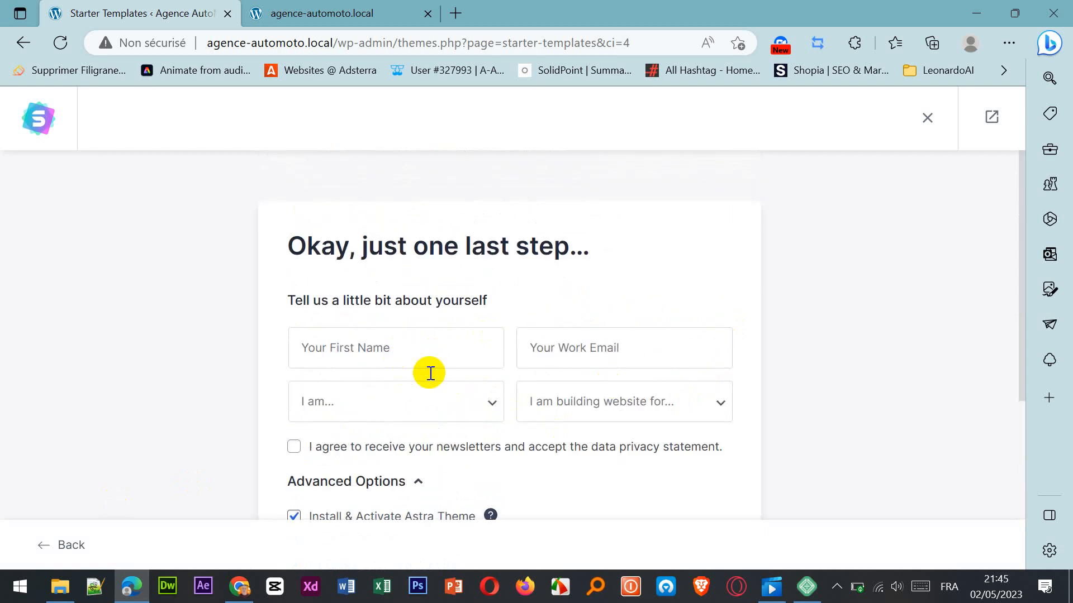
{"action": "scroll", "coordinate": [637, 384], "scroll_direction": "down", "scroll_amount": 5}
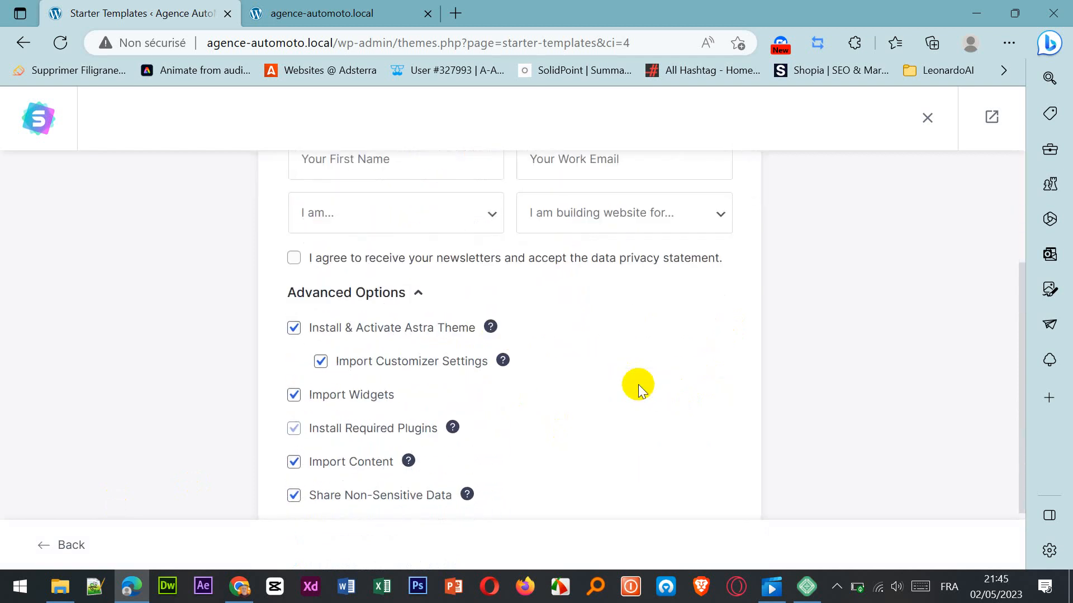
{"action": "scroll", "coordinate": [548, 310], "scroll_direction": "up", "scroll_amount": 2}
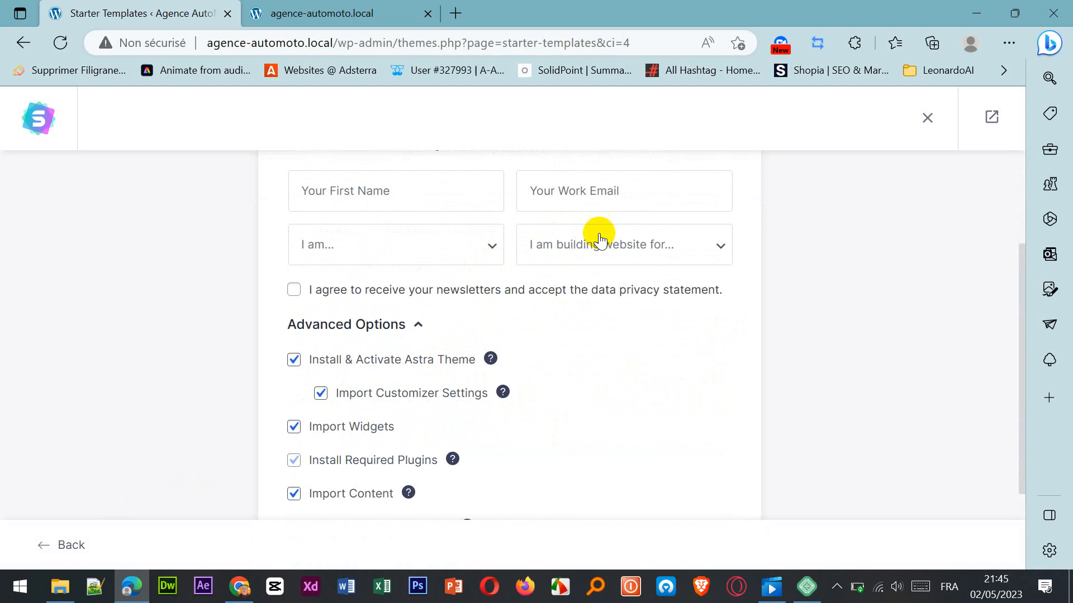
{"action": "scroll", "coordinate": [629, 448], "scroll_direction": "down", "scroll_amount": 2}
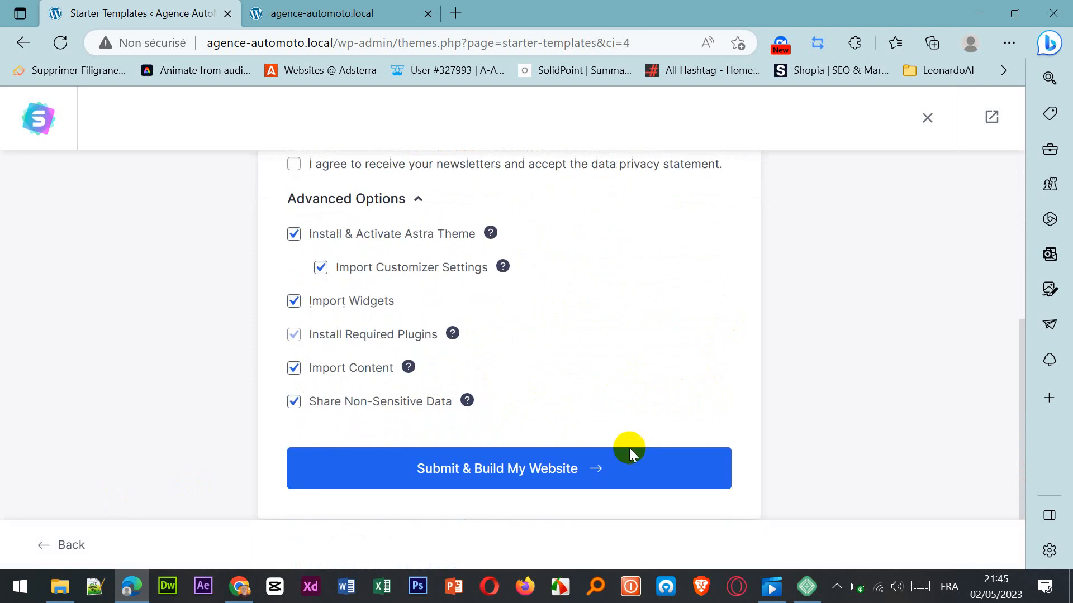
{"action": "left_click", "coordinate": [474, 481]}
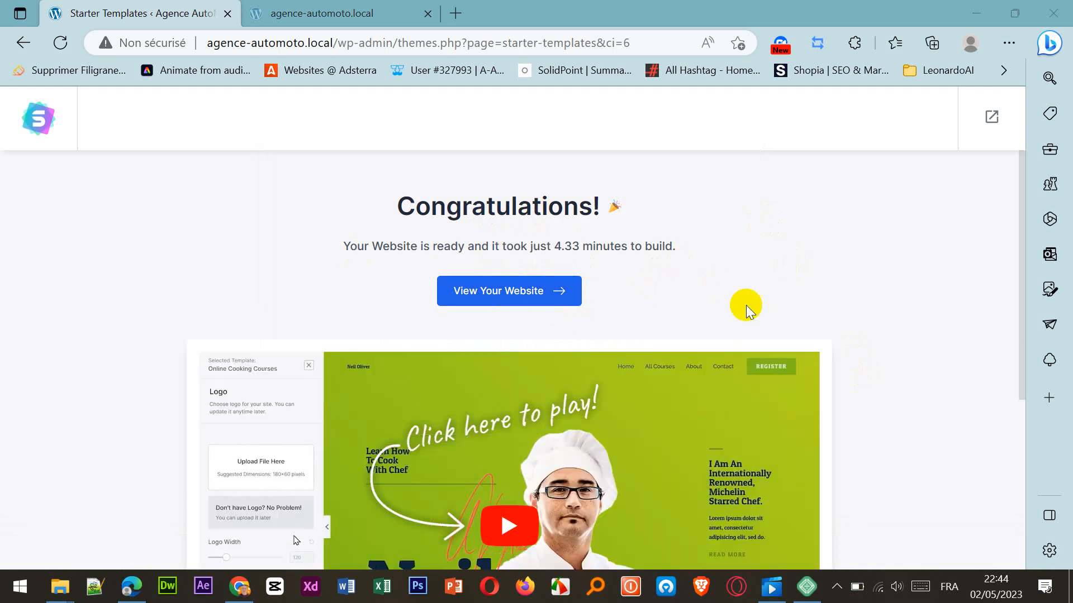
Open the newly built Agence AutoMoto website and close the old agence-automoto.local tab.
{"action": "scroll", "coordinate": [731, 296], "scroll_direction": "down", "scroll_amount": 2}
{"action": "scroll", "coordinate": [746, 308], "scroll_direction": "up", "scroll_amount": 2}
{"action": "scroll", "coordinate": [747, 309], "scroll_direction": "up", "scroll_amount": 1}
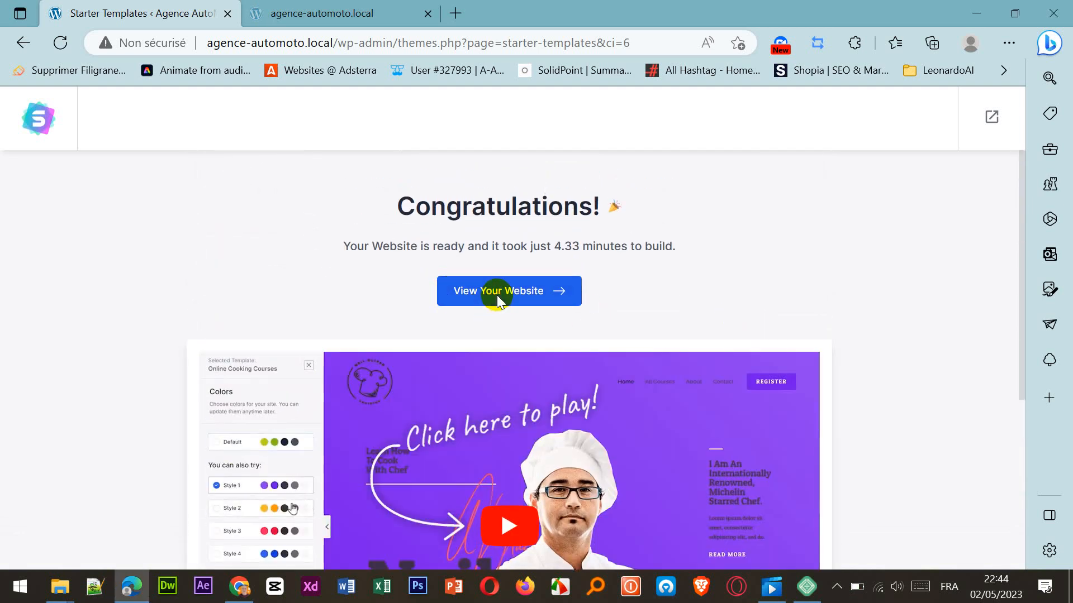
{"action": "left_click", "coordinate": [498, 302]}
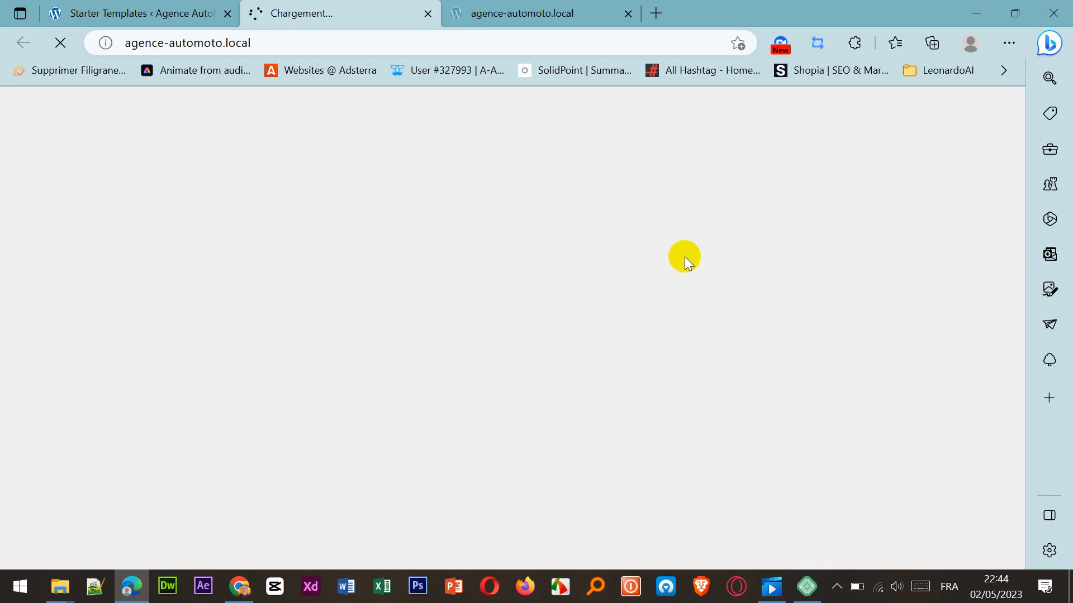
{"action": "left_click", "coordinate": [629, 13]}
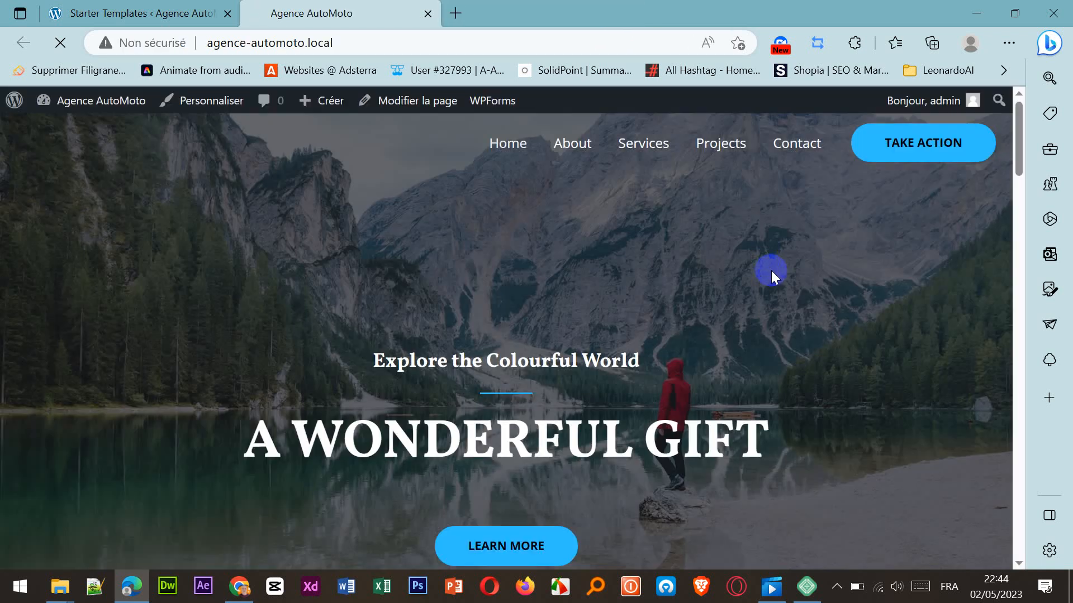
Examine the imported home page from the banner through the trek offers to the Upcoming Tours & Destination section.
{"action": "scroll", "coordinate": [772, 270], "scroll_direction": "down", "scroll_amount": 2}
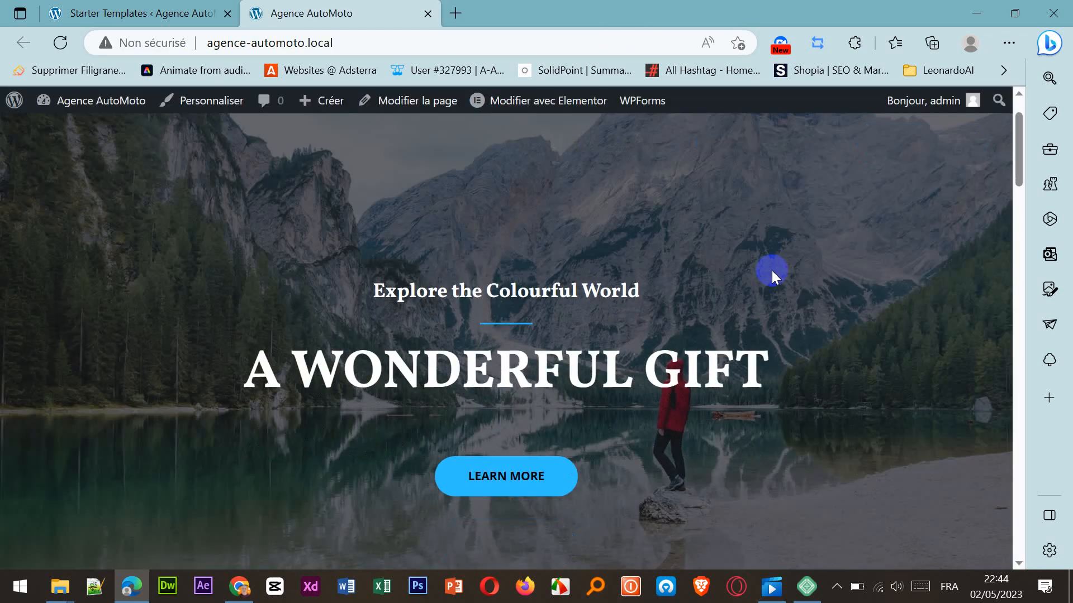
{"action": "scroll", "coordinate": [772, 271], "scroll_direction": "down", "scroll_amount": 15}
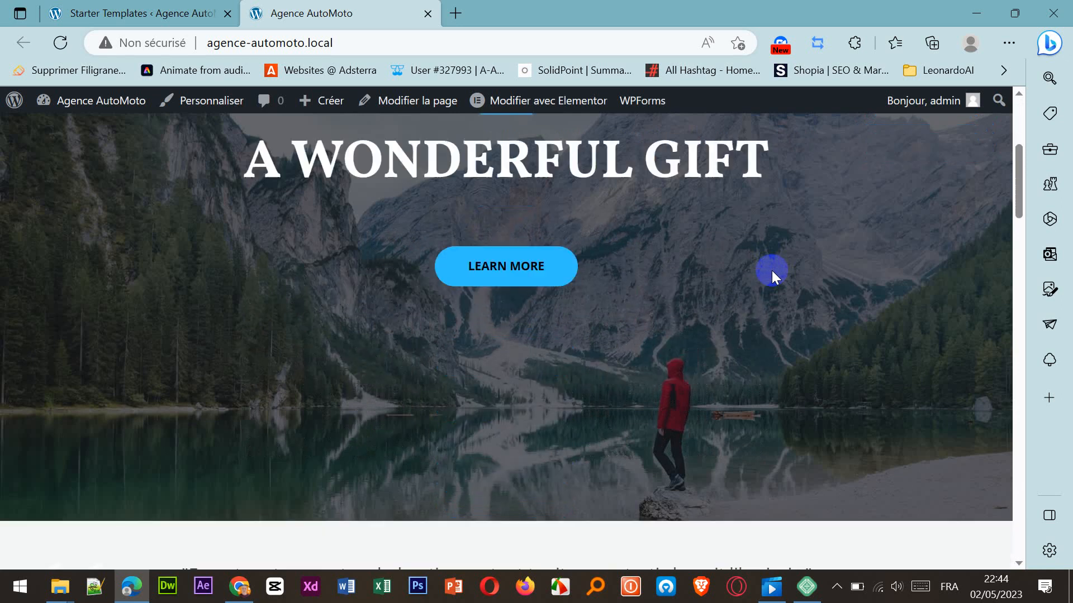
{"action": "scroll", "coordinate": [772, 264], "scroll_direction": "down", "scroll_amount": 10}
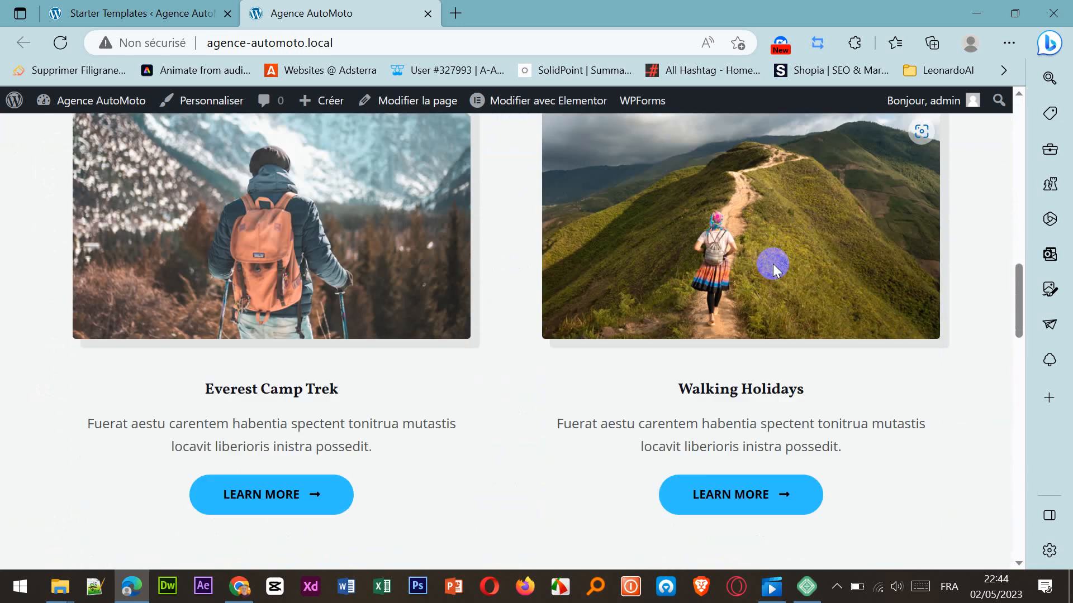
{"action": "scroll", "coordinate": [772, 263], "scroll_direction": "down", "scroll_amount": 10}
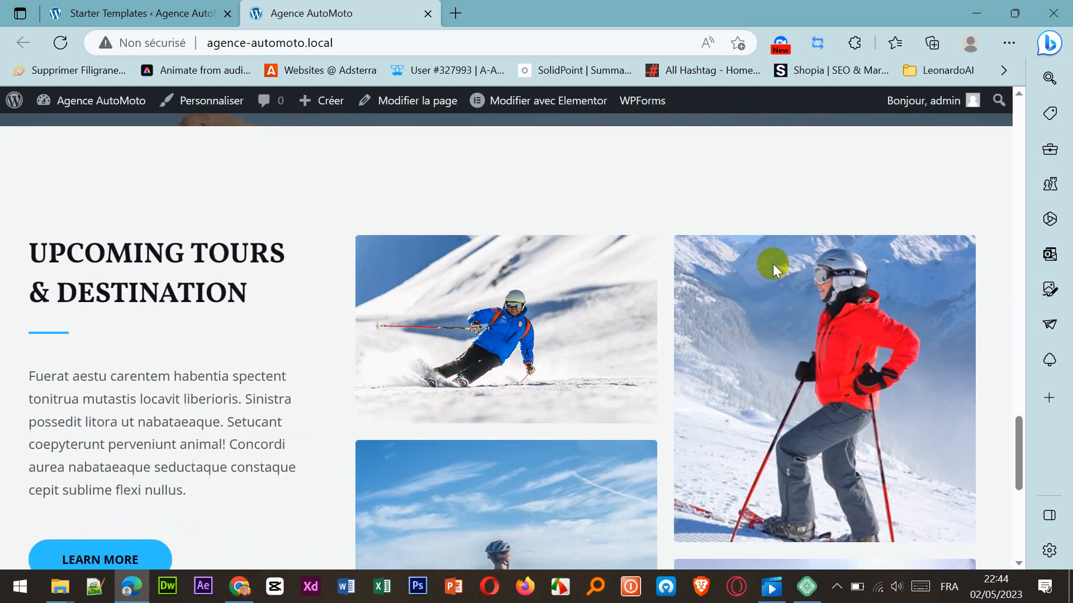
{"action": "scroll", "coordinate": [768, 303], "scroll_direction": "up", "scroll_amount": 20}
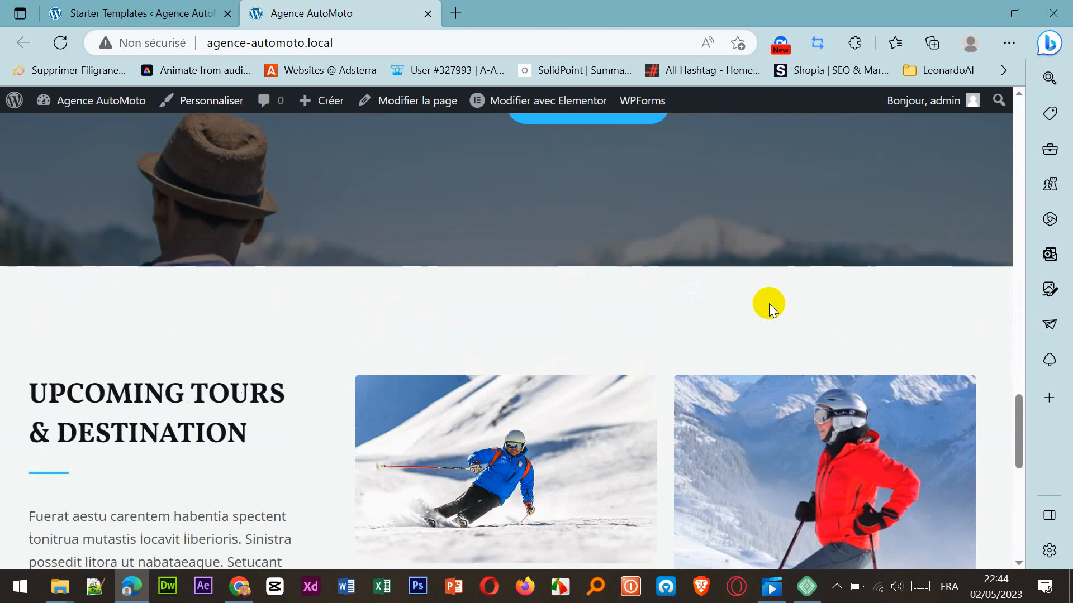
{"action": "scroll", "coordinate": [769, 301], "scroll_direction": "up", "scroll_amount": 5}
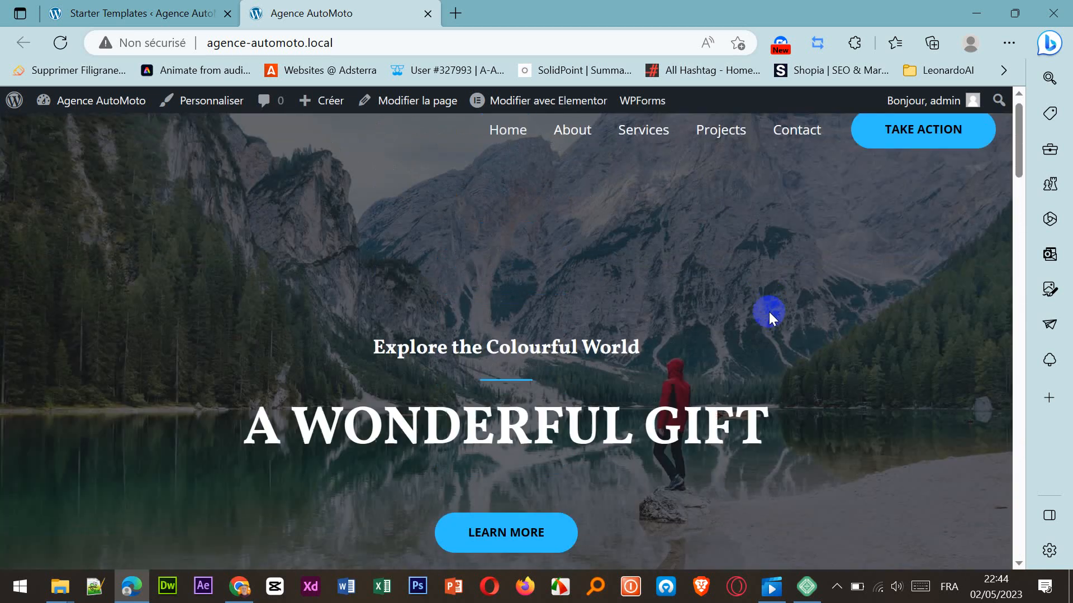
Return to the Starter Templates completion page and exit to the WordPress dashboard.
{"action": "left_click", "coordinate": [156, 17]}
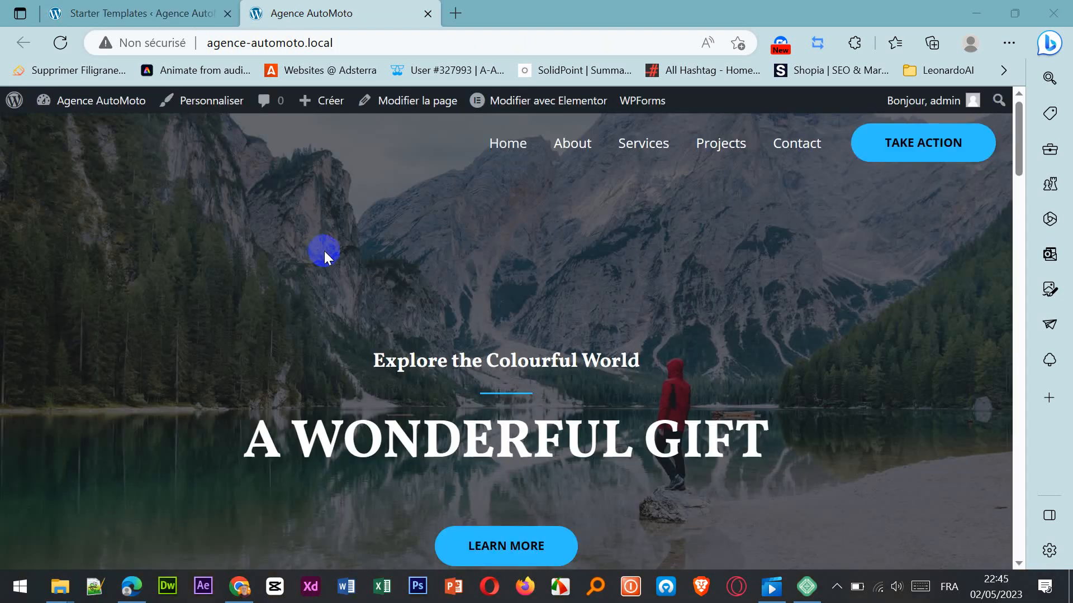
{"action": "scroll", "coordinate": [327, 255], "scroll_direction": "down", "scroll_amount": 6}
{"action": "scroll", "coordinate": [327, 254], "scroll_direction": "up", "scroll_amount": 6}
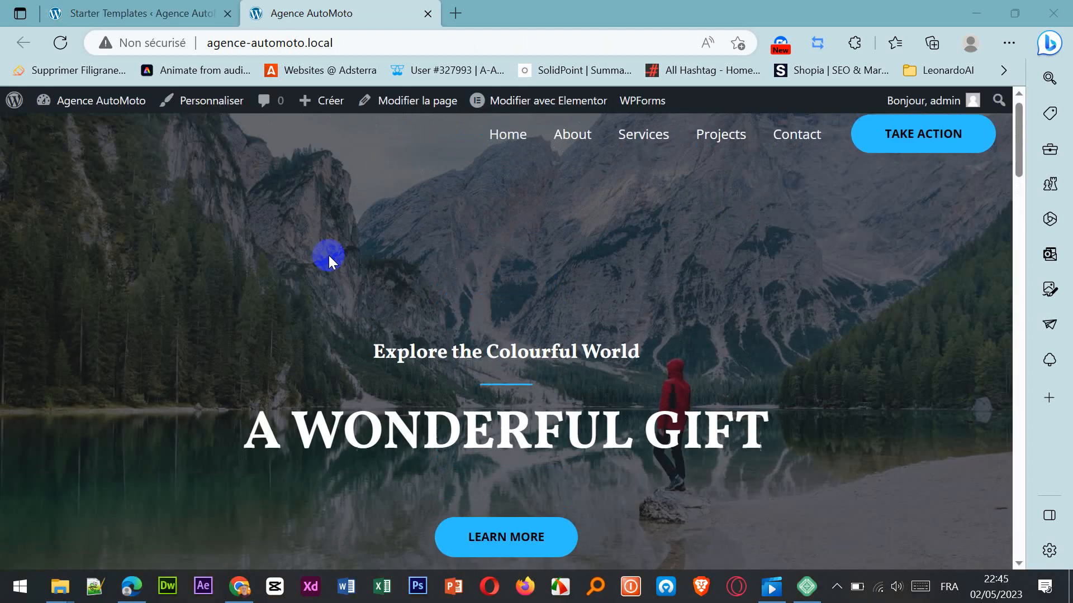
{"action": "scroll", "coordinate": [329, 256], "scroll_direction": "down", "scroll_amount": 15}
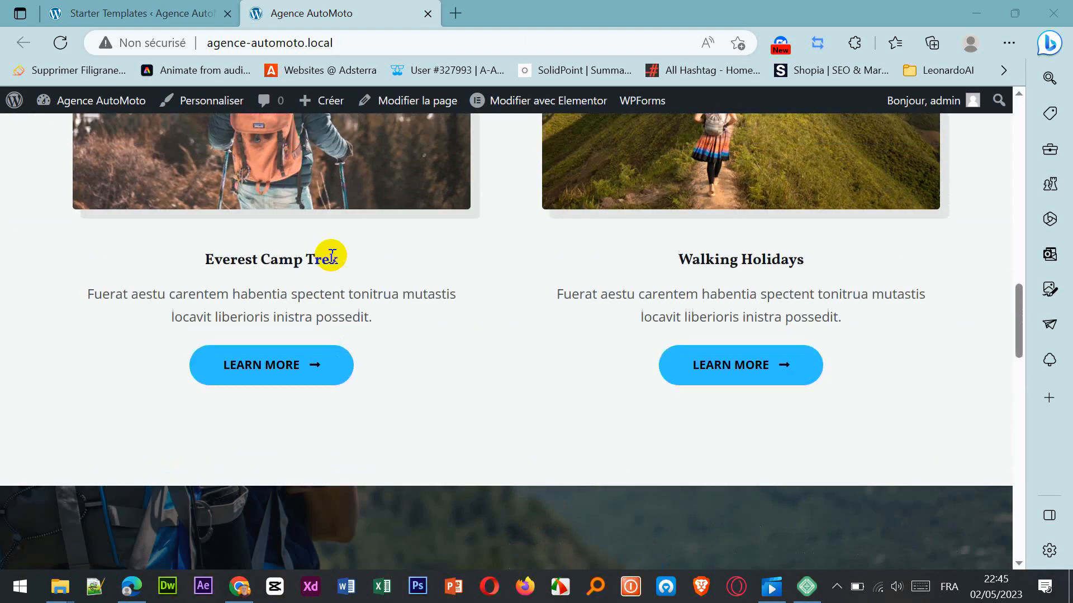
{"action": "scroll", "coordinate": [332, 255], "scroll_direction": "up", "scroll_amount": 5}
{"action": "left_click", "coordinate": [160, 12]}
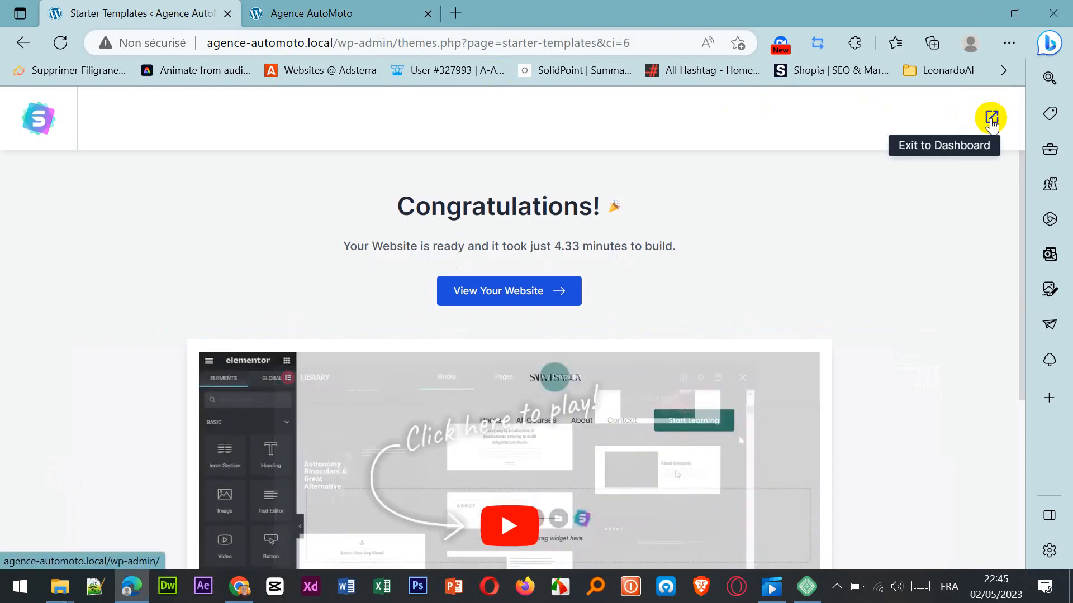
{"action": "left_click", "coordinate": [991, 118]}
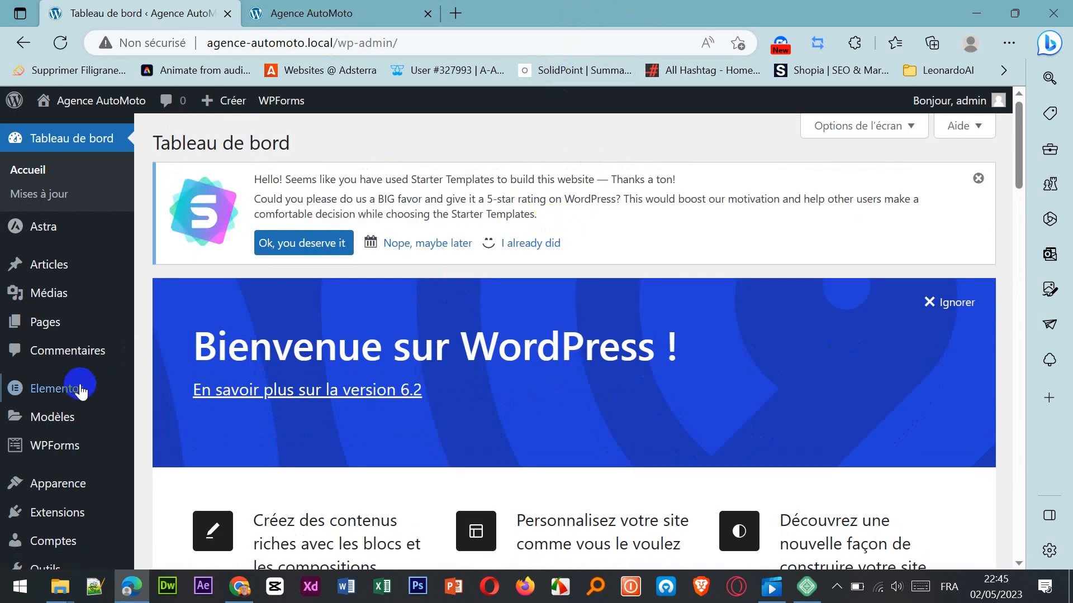
Look over the dashboard's admin entries, including WPForms and Elementor, and open the site's Thèmes page.
{"action": "mouse_move", "coordinate": [100, 244]}
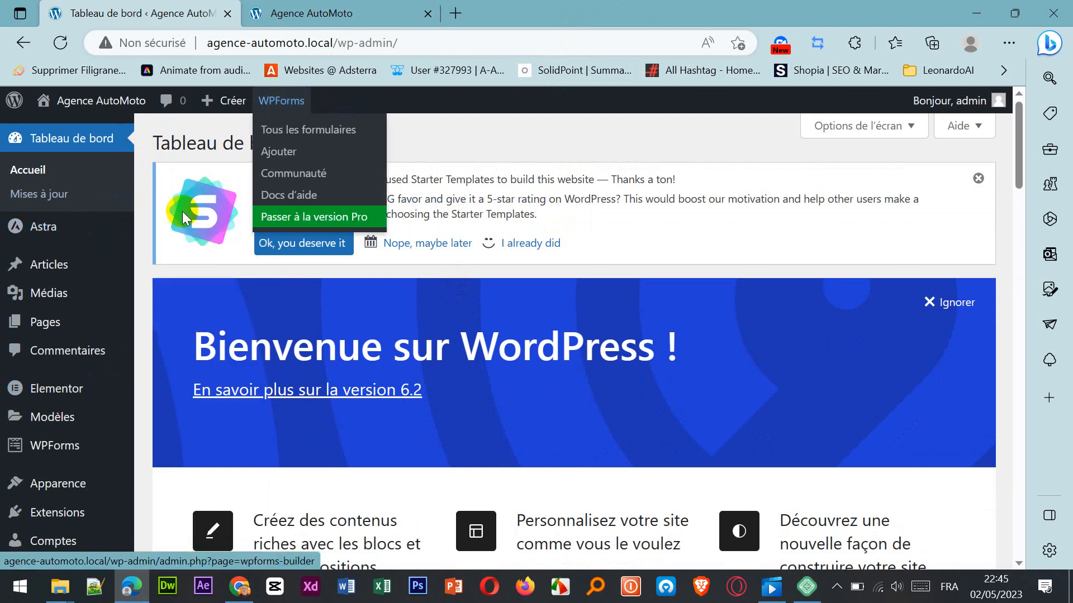
{"action": "scroll", "coordinate": [117, 274], "scroll_direction": "down", "scroll_amount": 3}
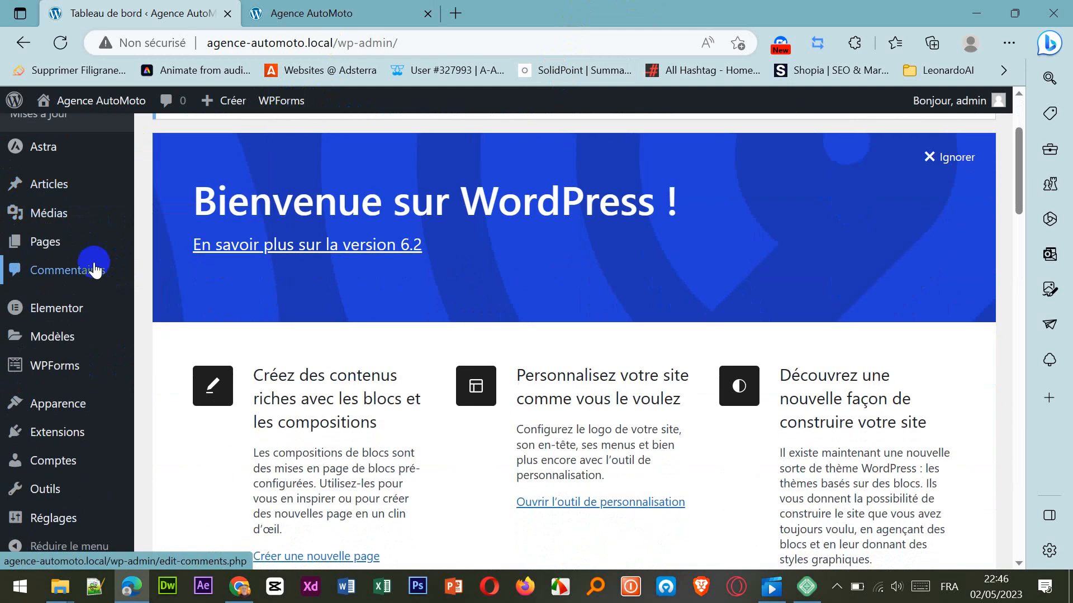
{"action": "mouse_move", "coordinate": [69, 309]}
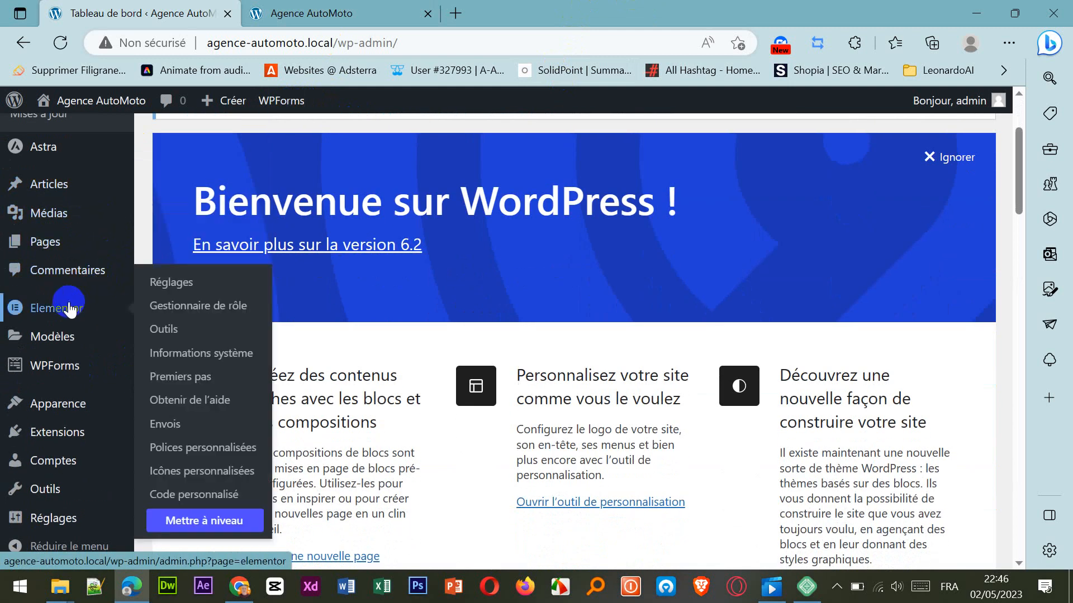
{"action": "mouse_move", "coordinate": [88, 401]}
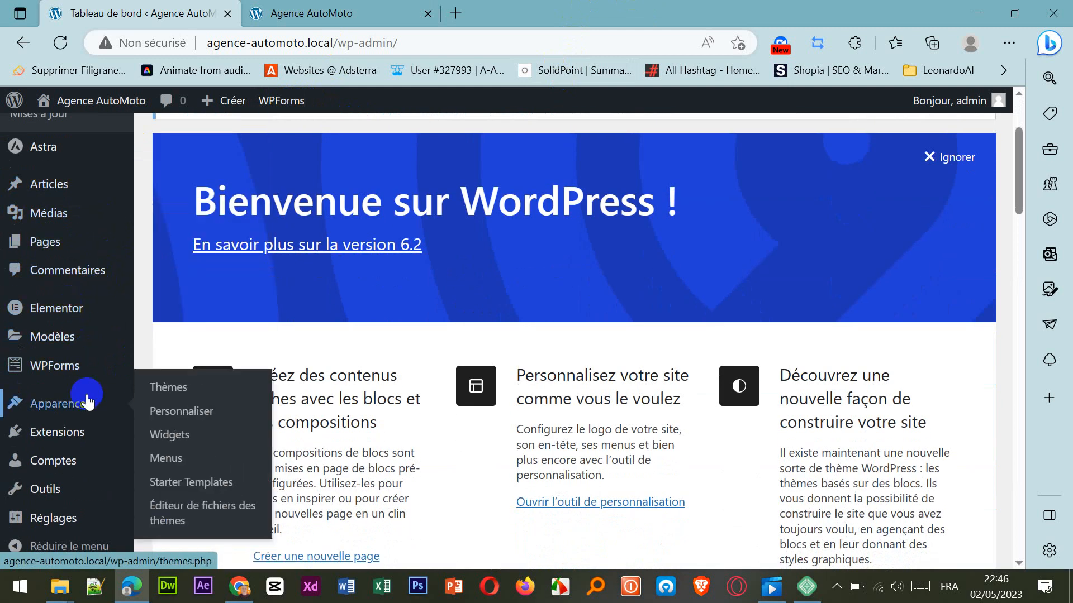
{"action": "left_click", "coordinate": [156, 388]}
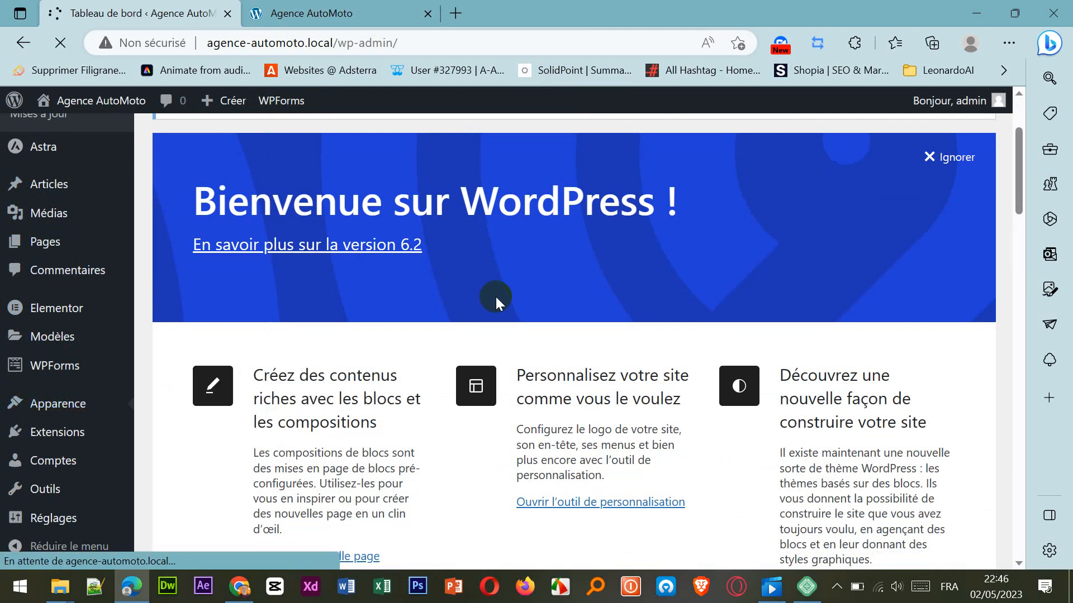
Examine the active Astra theme's description, tags and customization options on the Thèmes page.
{"action": "scroll", "coordinate": [501, 293], "scroll_direction": "down", "scroll_amount": 5}
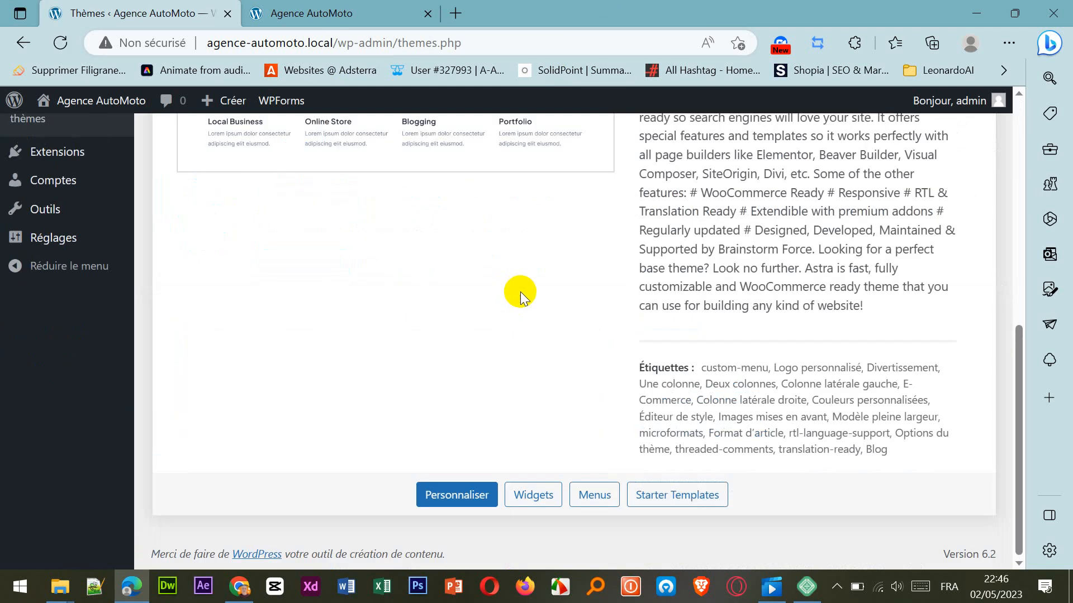
{"action": "scroll", "coordinate": [519, 289], "scroll_direction": "up", "scroll_amount": 8}
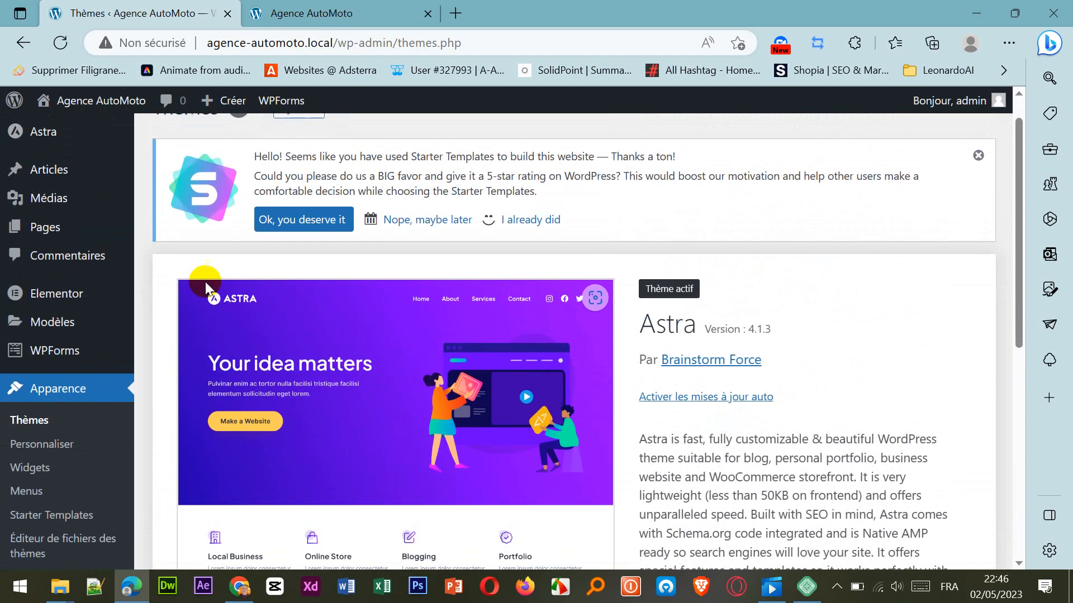
{"action": "left_click", "coordinate": [468, 311]}
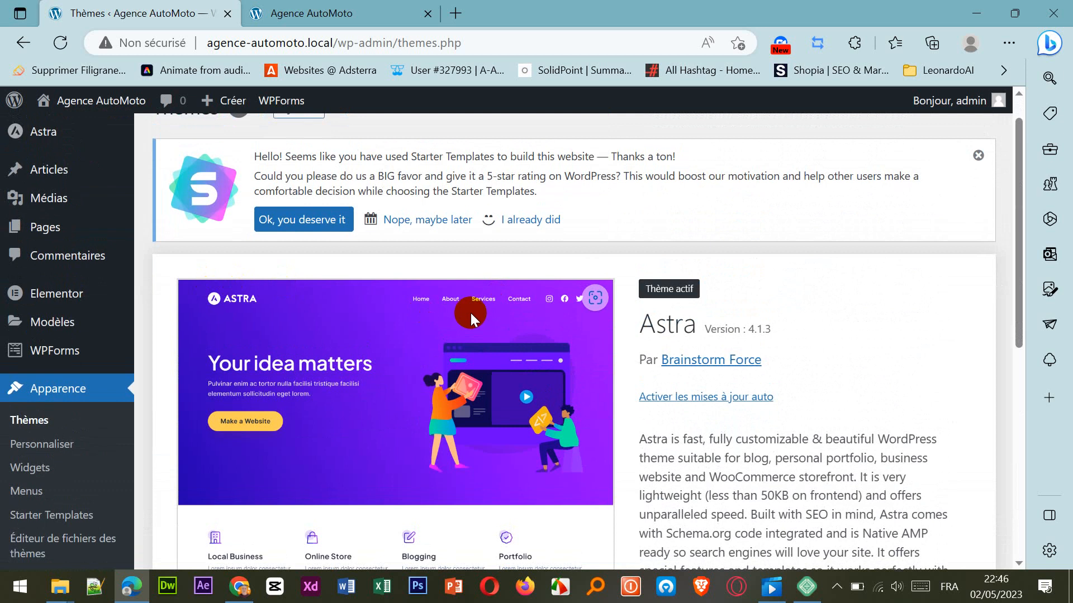
{"action": "scroll", "coordinate": [469, 313], "scroll_direction": "down", "scroll_amount": 8}
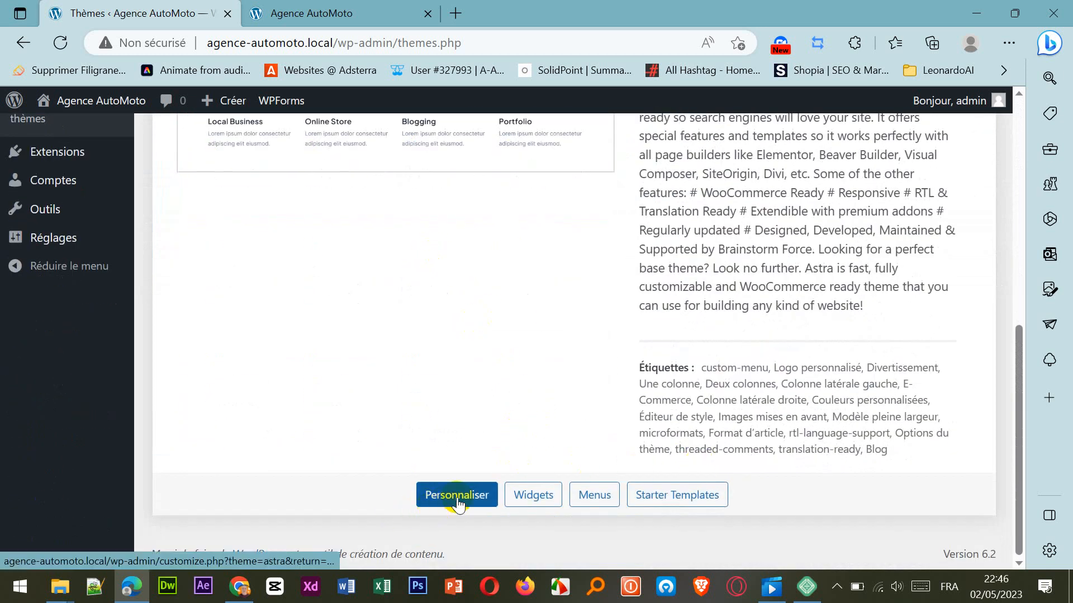
{"action": "scroll", "coordinate": [482, 450], "scroll_direction": "up", "scroll_amount": 8}
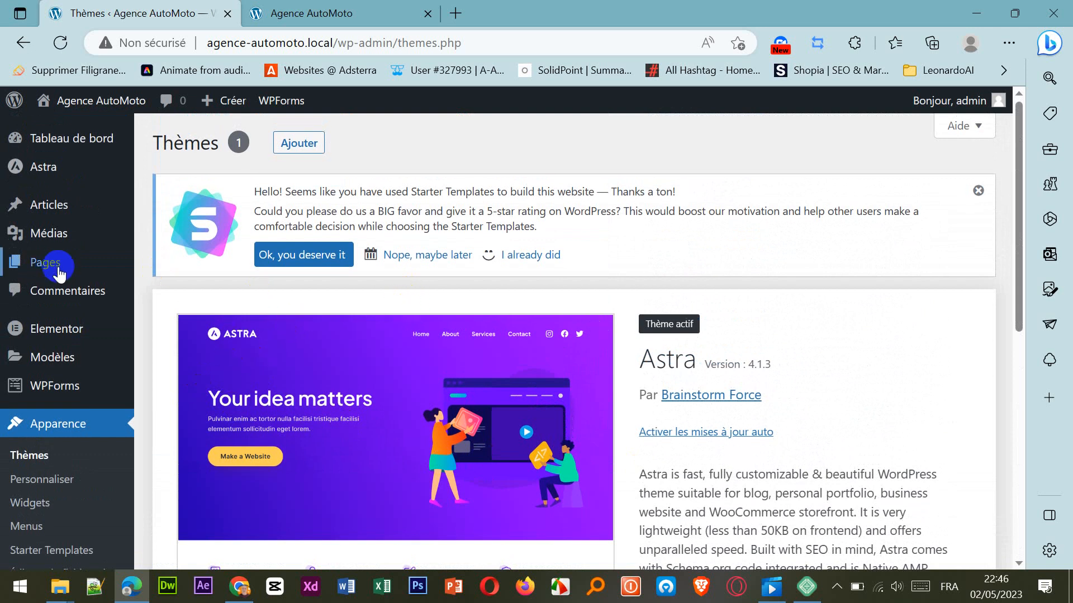
{"action": "scroll", "coordinate": [112, 280], "scroll_direction": "down", "scroll_amount": 2}
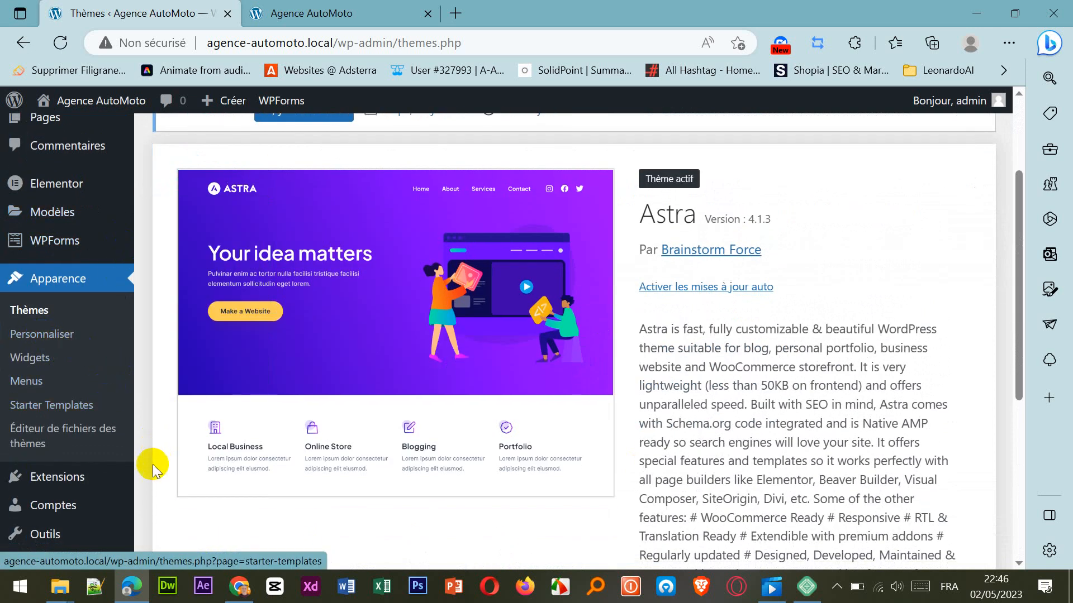
{"action": "scroll", "coordinate": [78, 485], "scroll_direction": "down", "scroll_amount": 2}
{"action": "scroll", "coordinate": [78, 485], "scroll_direction": "up", "scroll_amount": 5}
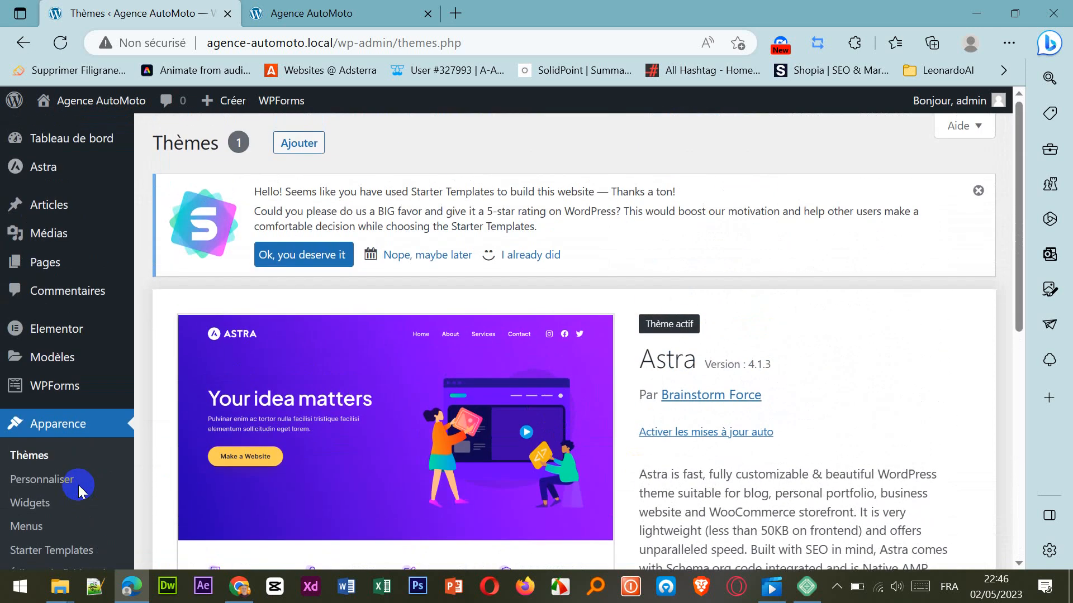